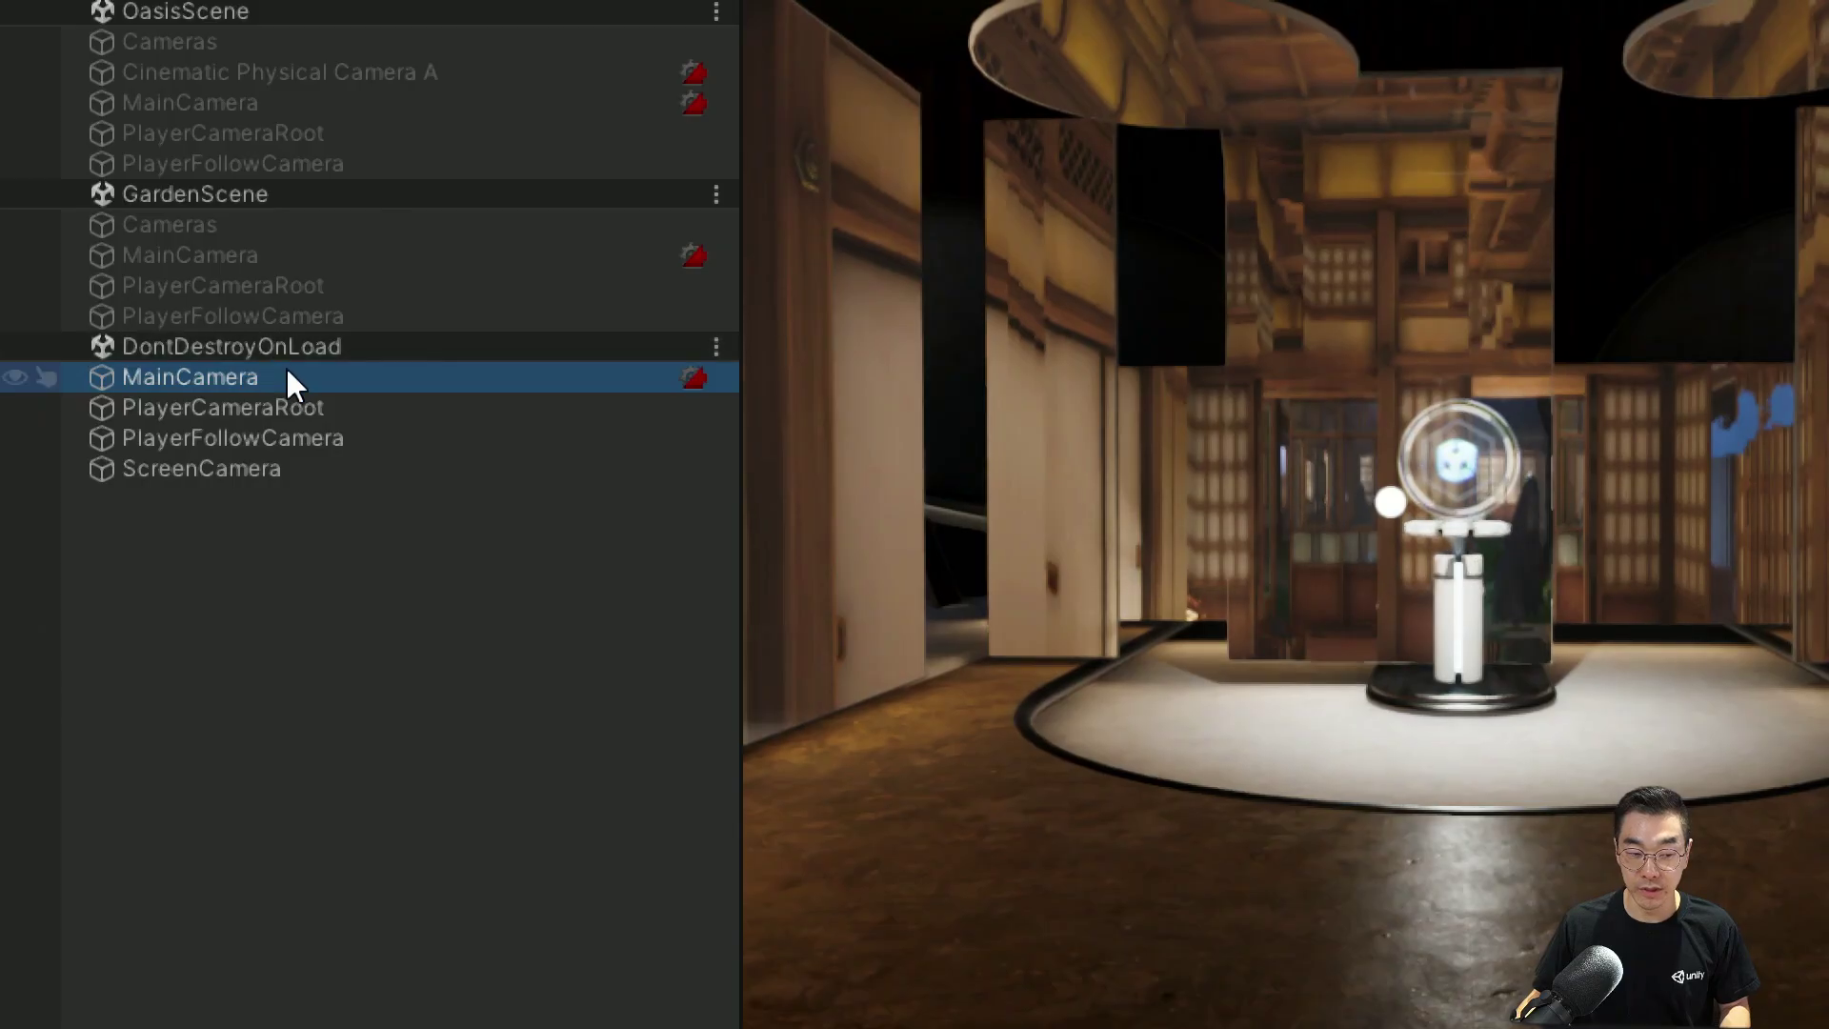
Compare the camera settings of MainCamera and ScreenCamera under DontDestroyOnLoad
{"action": "left_click", "coordinate": [286, 376]}
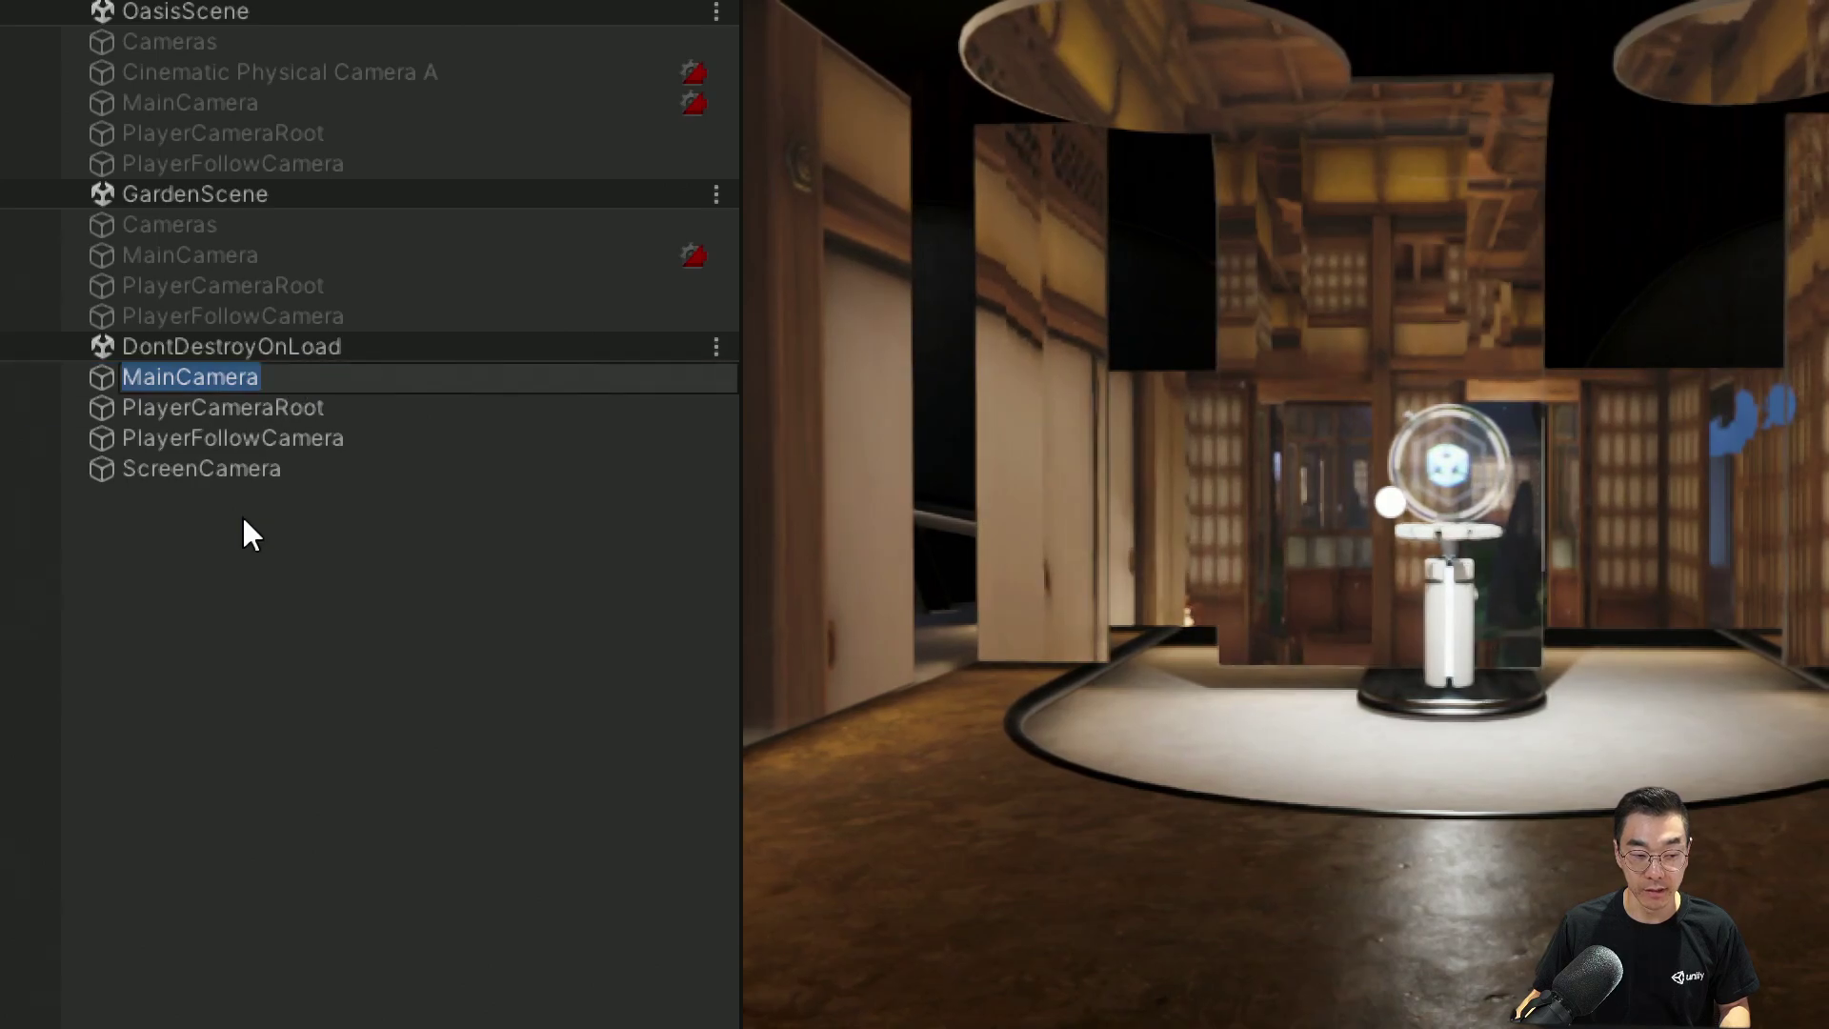
{"action": "left_click", "coordinate": [241, 469]}
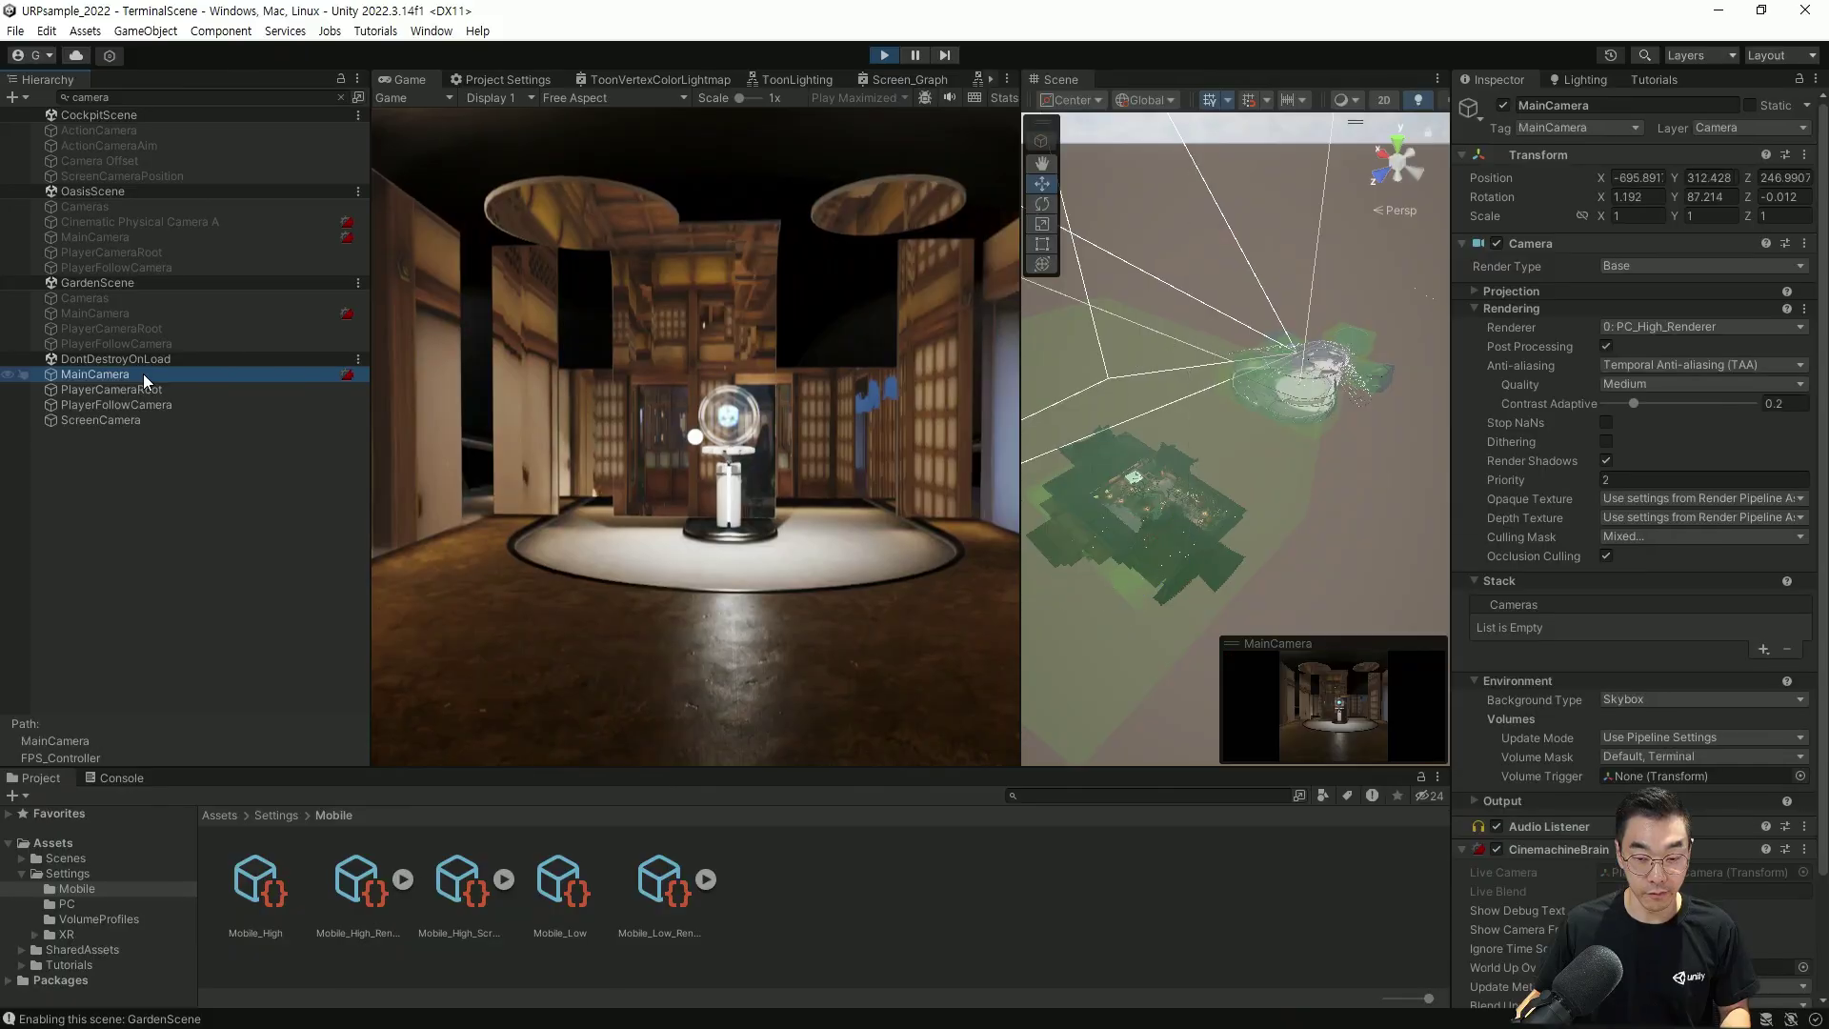
{"action": "left_click", "coordinate": [286, 376]}
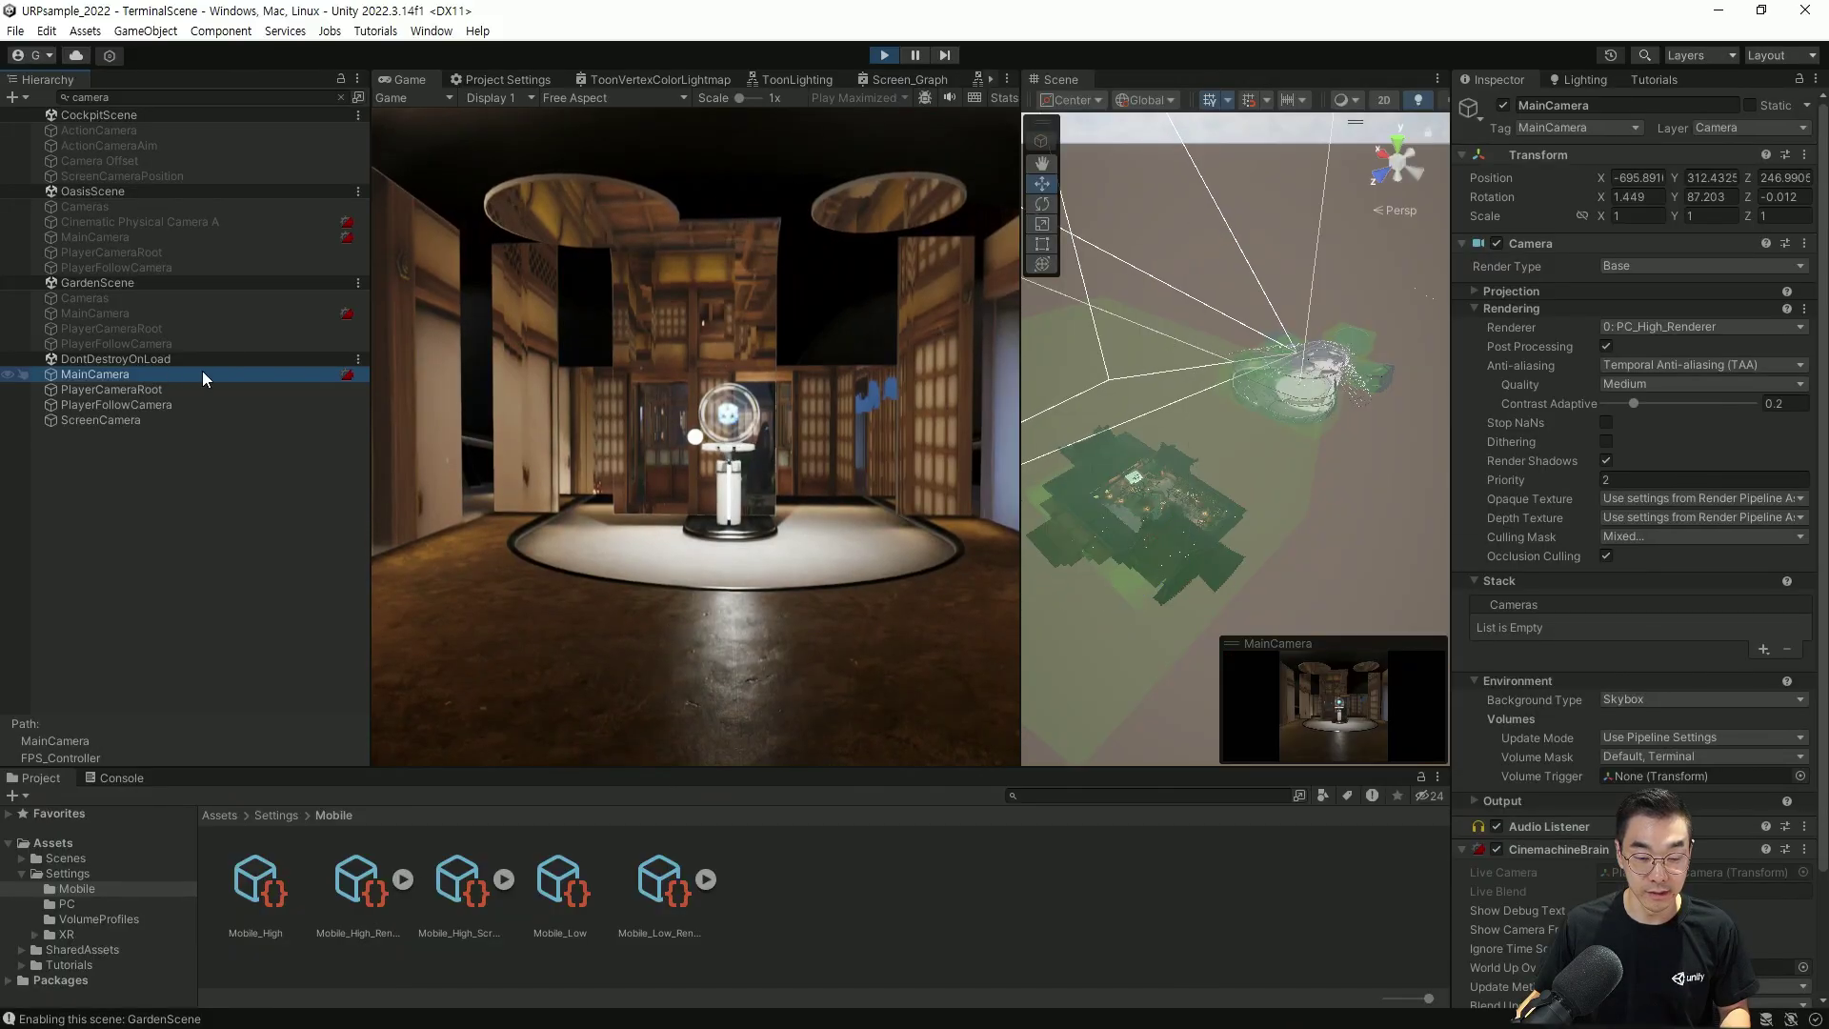
{"action": "left_click", "coordinate": [123, 421]}
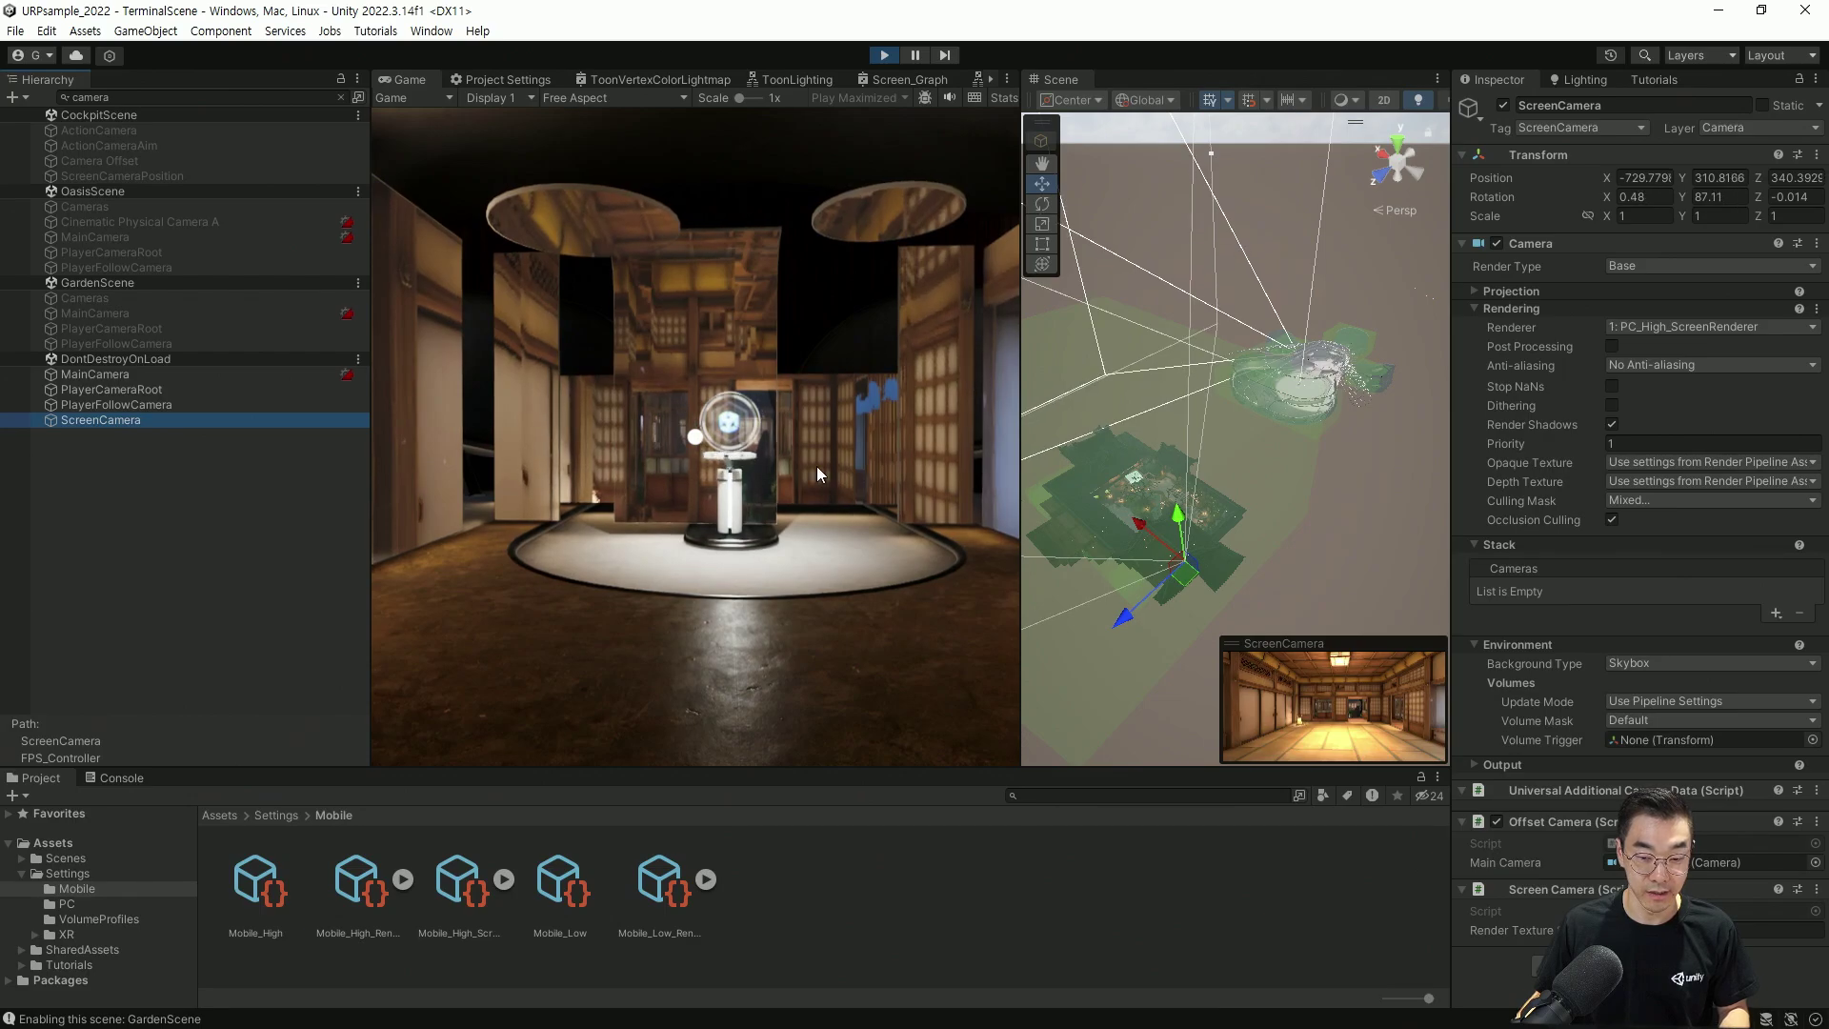
Select the Screens mesh behind the glowing pedestal inside the terminal room
{"action": "scroll", "coordinate": [1265, 468], "scroll_direction": "up", "scroll_amount": 10}
{"action": "middle_click_drag", "start_coordinate": [1264, 466], "coordinate": [1255, 504]}
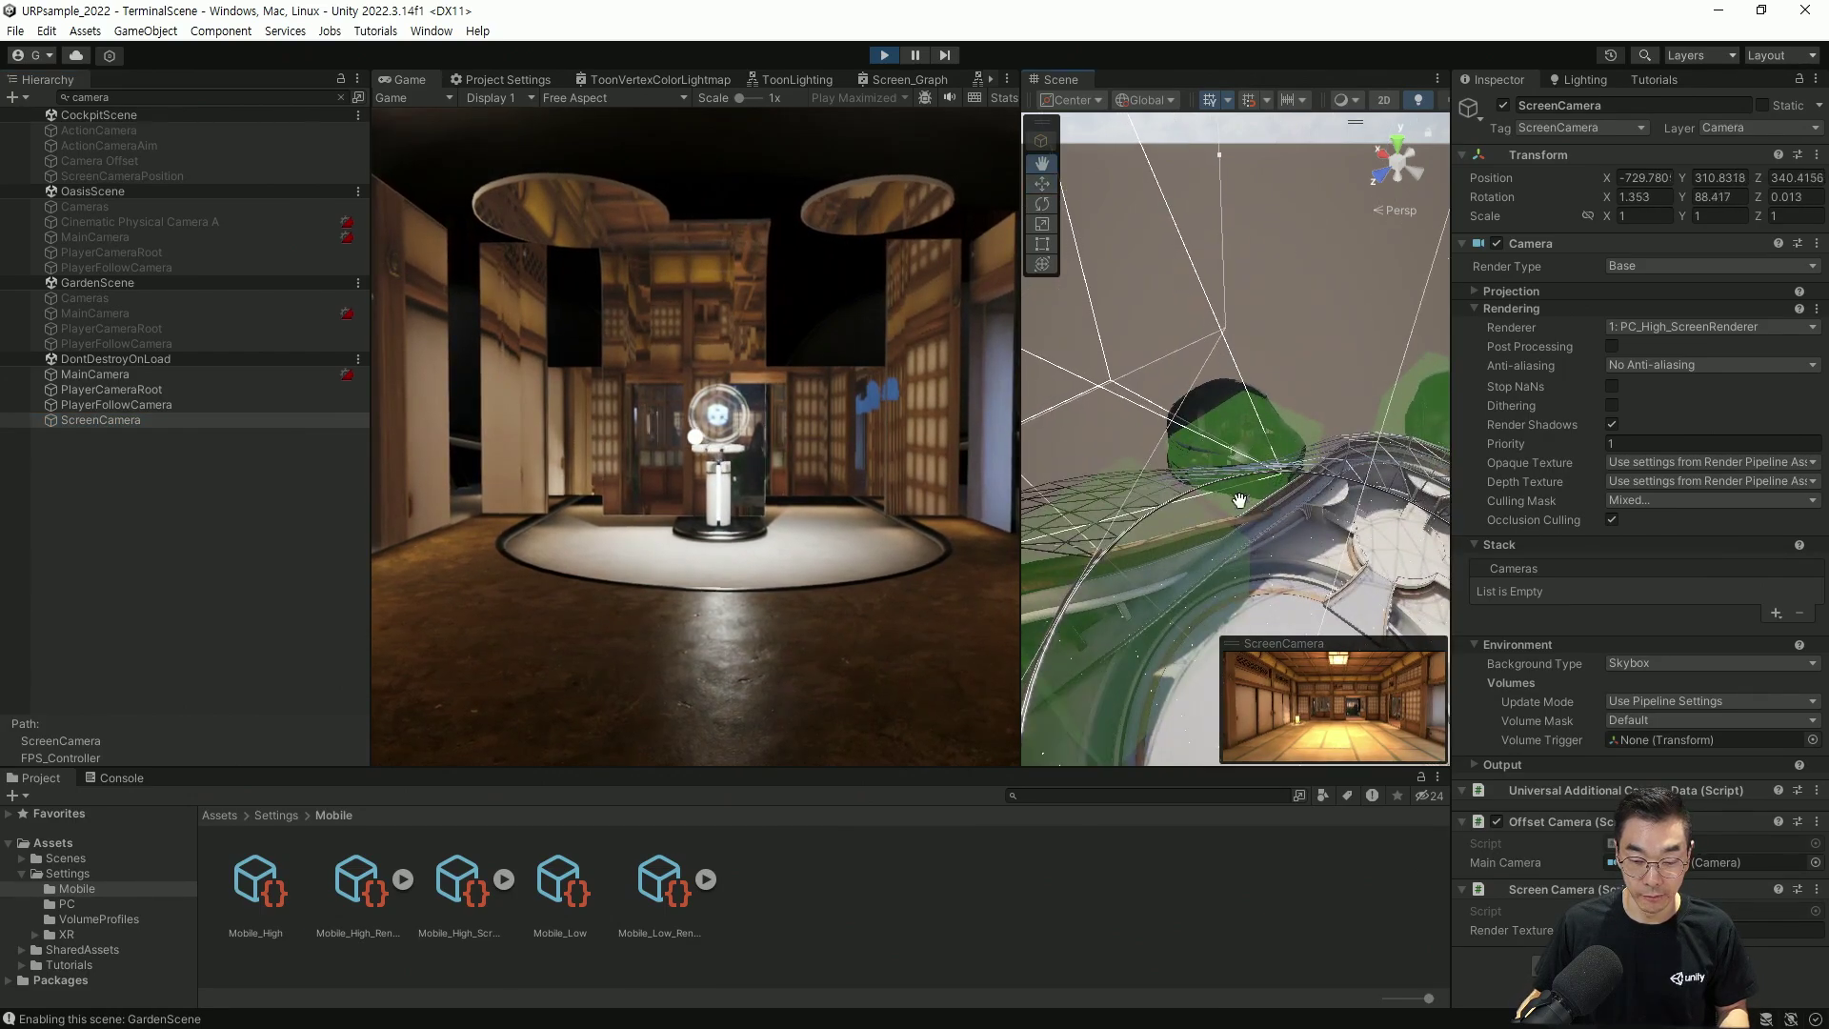
{"action": "left_click_drag", "start_coordinate": [1255, 505], "coordinate": [1191, 414], "text": "alt"}
{"action": "scroll", "coordinate": [1191, 413], "scroll_direction": "up", "scroll_amount": 8}
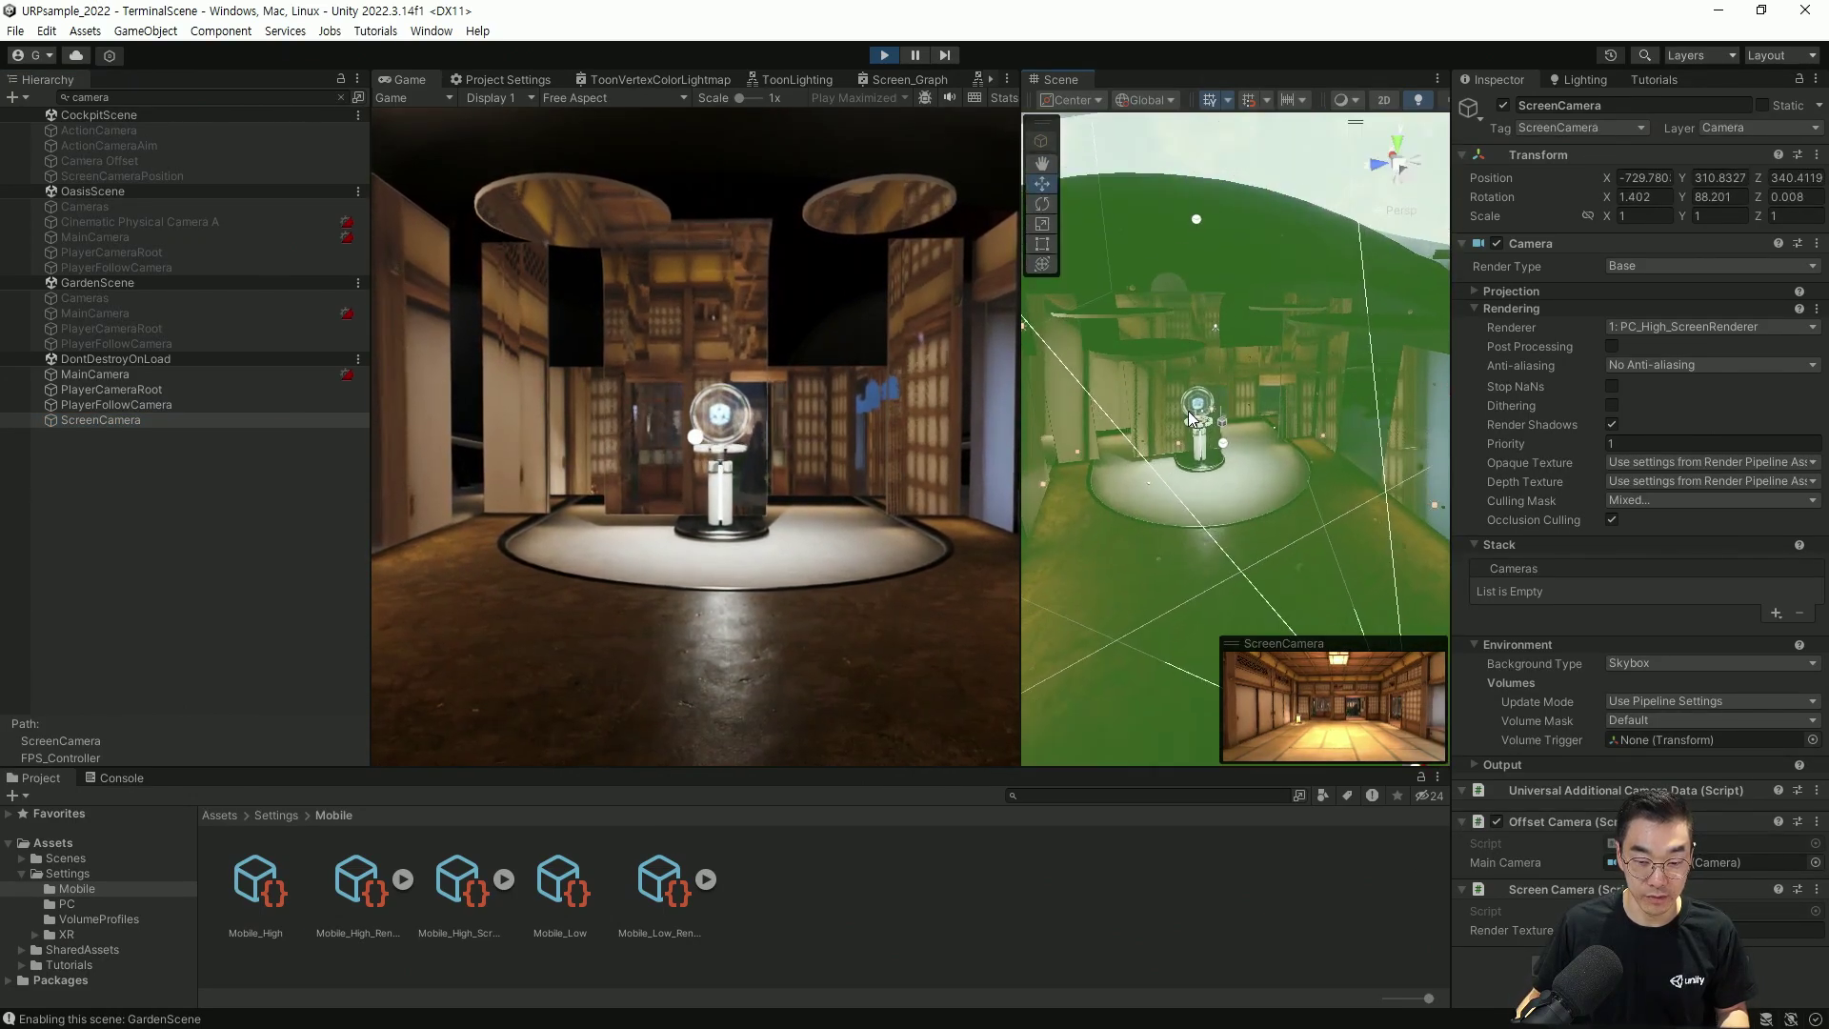
{"action": "left_click", "coordinate": [1189, 418]}
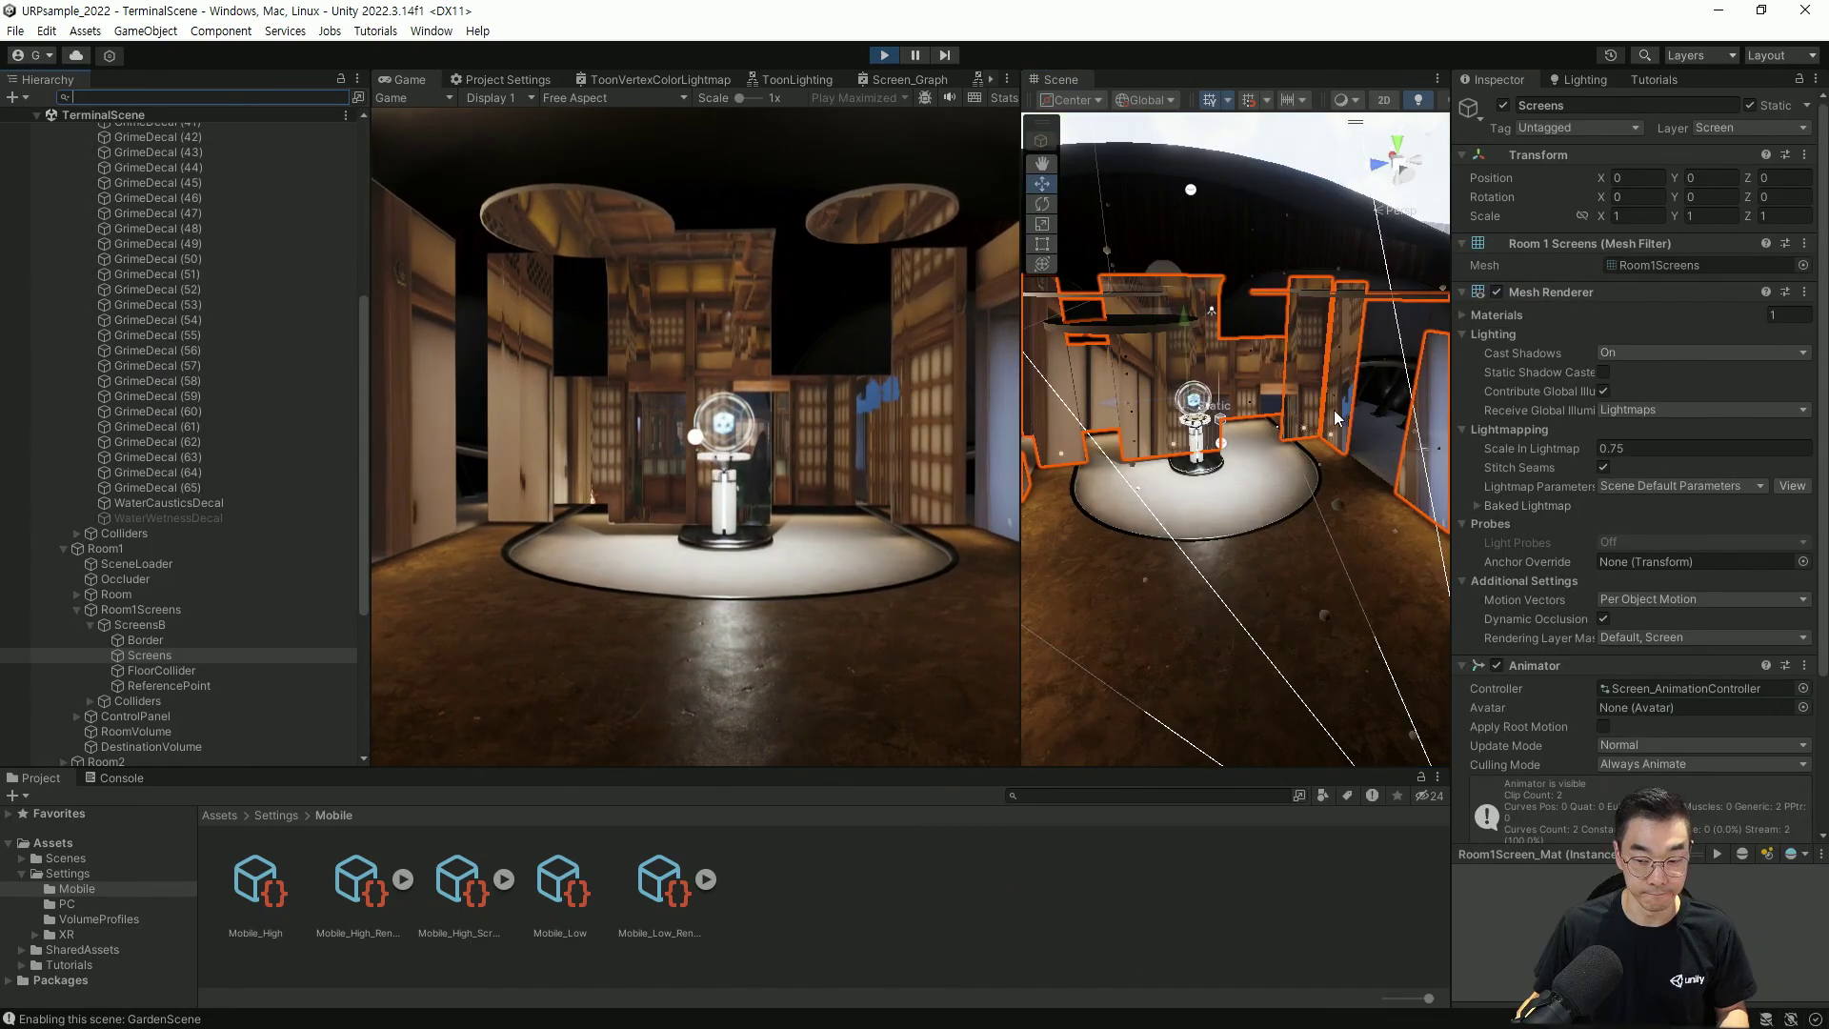
Open the Screens object's Screen Controller script for editing and examine the _ScreenColor texture assignment in TurnScreenOn
{"action": "scroll", "coordinate": [1669, 696], "scroll_direction": "down", "scroll_amount": 4}
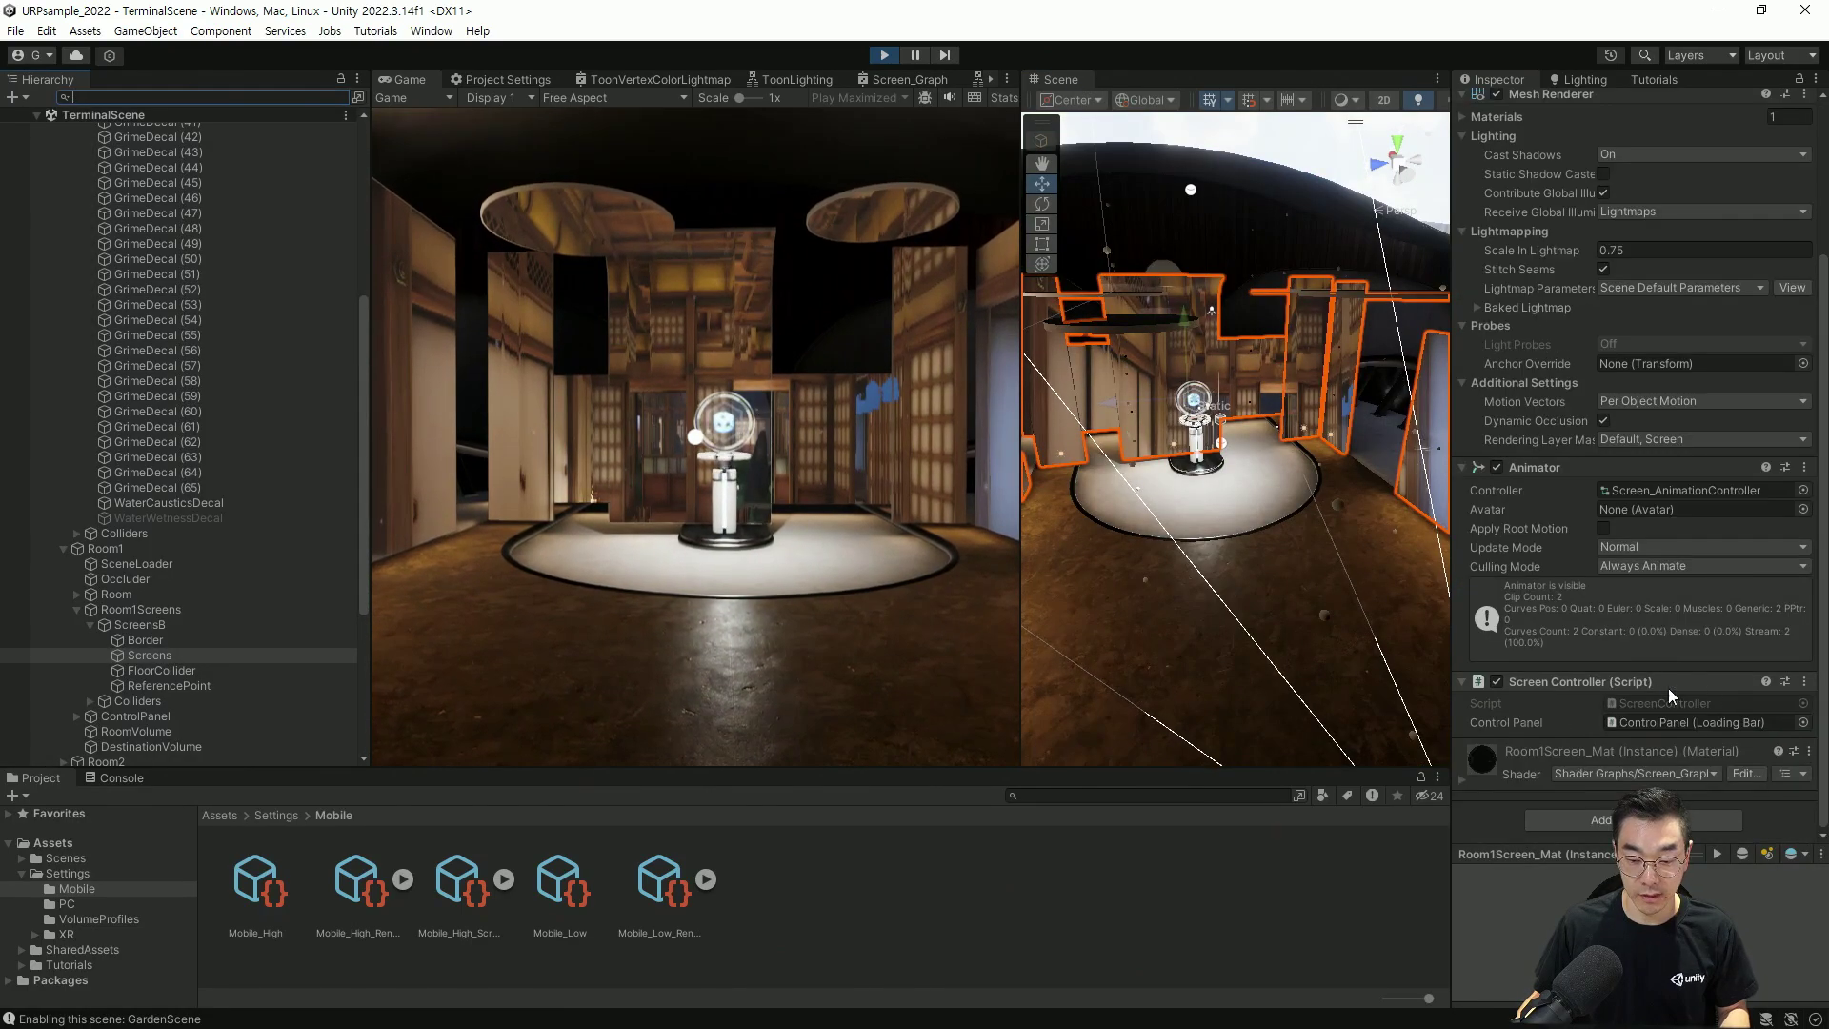
{"action": "left_click", "coordinate": [1804, 682]}
{"action": "left_click", "coordinate": [1752, 910]}
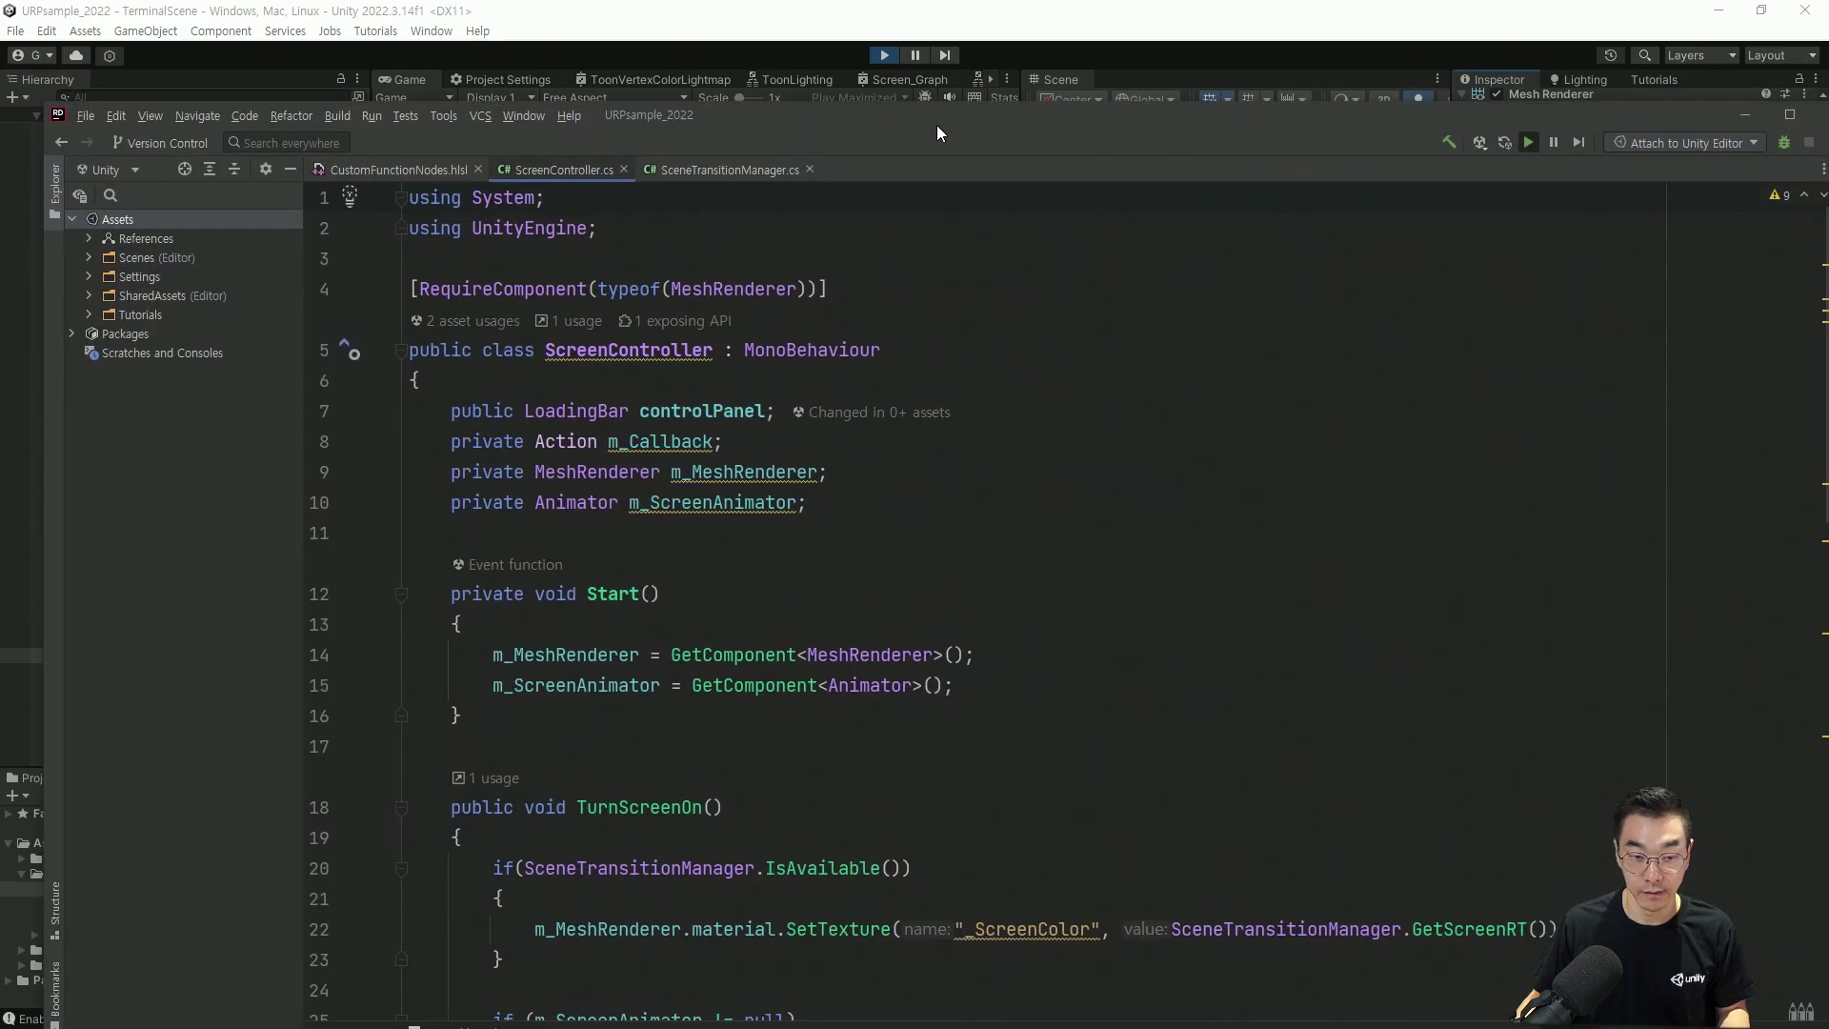
{"action": "double_click", "coordinate": [937, 125]}
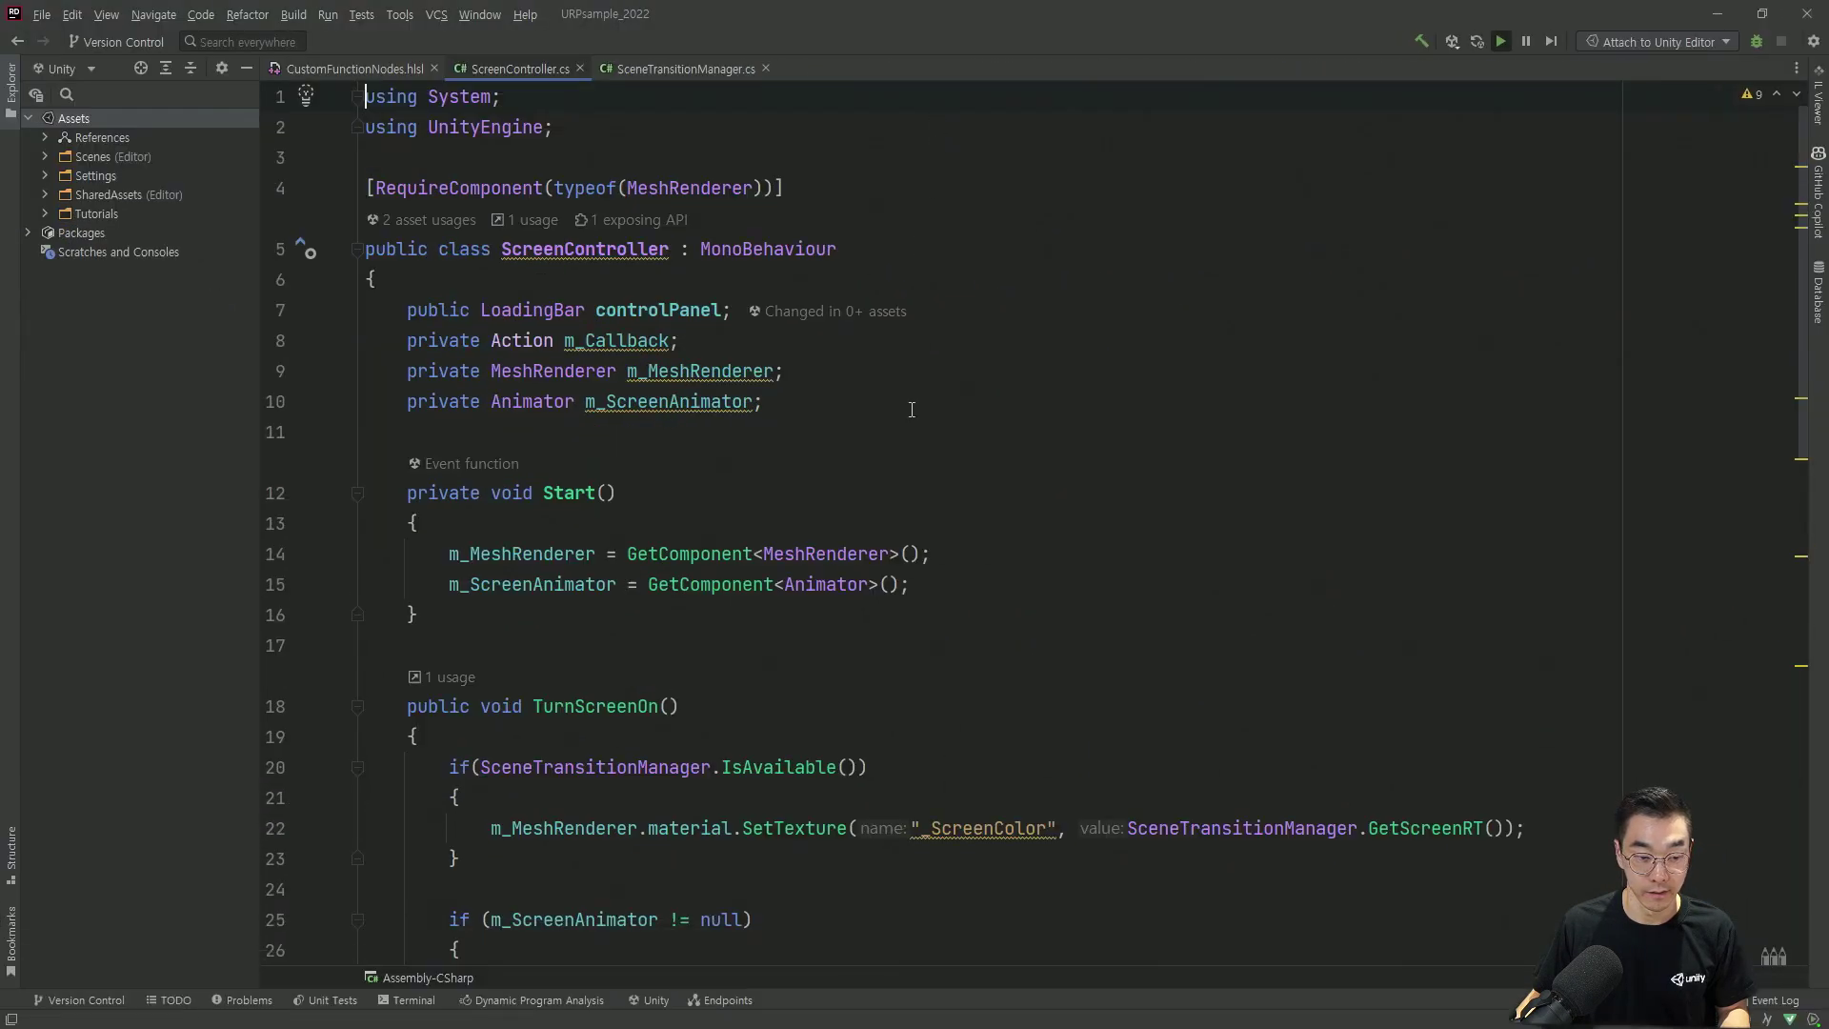
{"action": "scroll", "coordinate": [1061, 423], "scroll_direction": "down", "scroll_amount": 5}
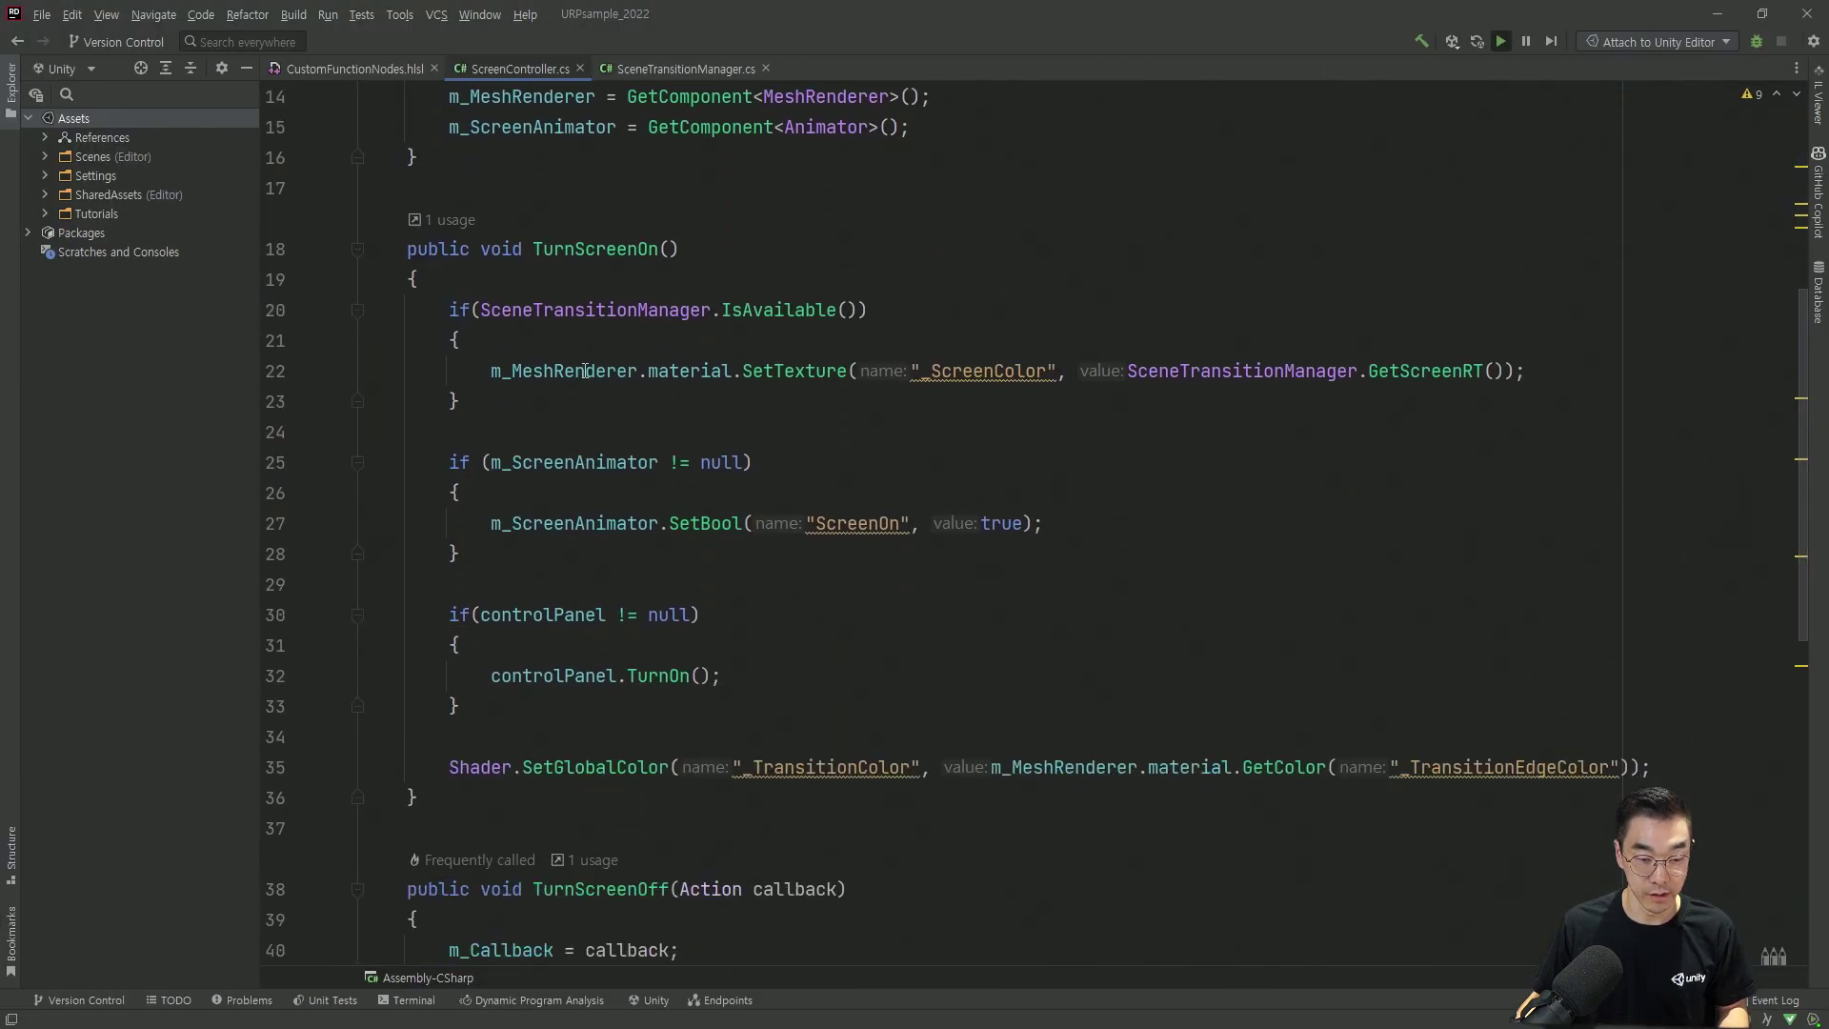
{"action": "scroll", "coordinate": [956, 373], "scroll_direction": "up", "scroll_amount": 2, "text": "ctrl"}
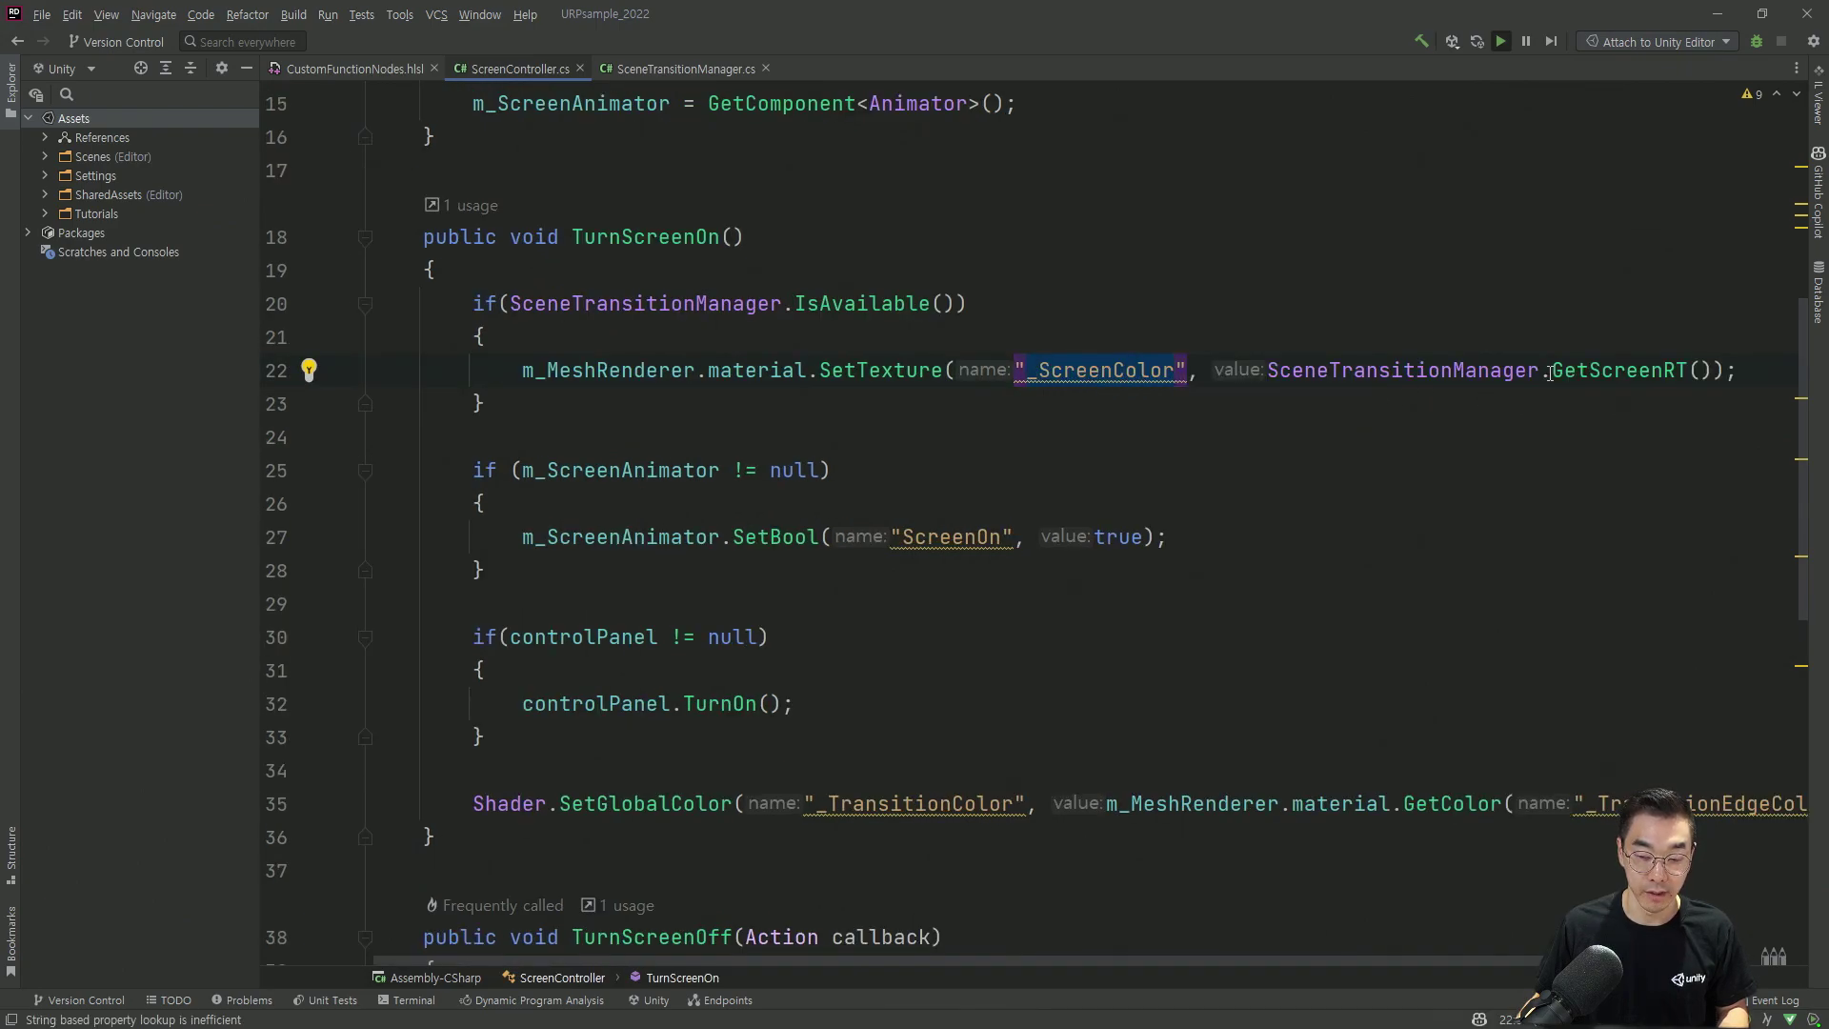
{"action": "mouse_move", "coordinate": [1550, 372]}
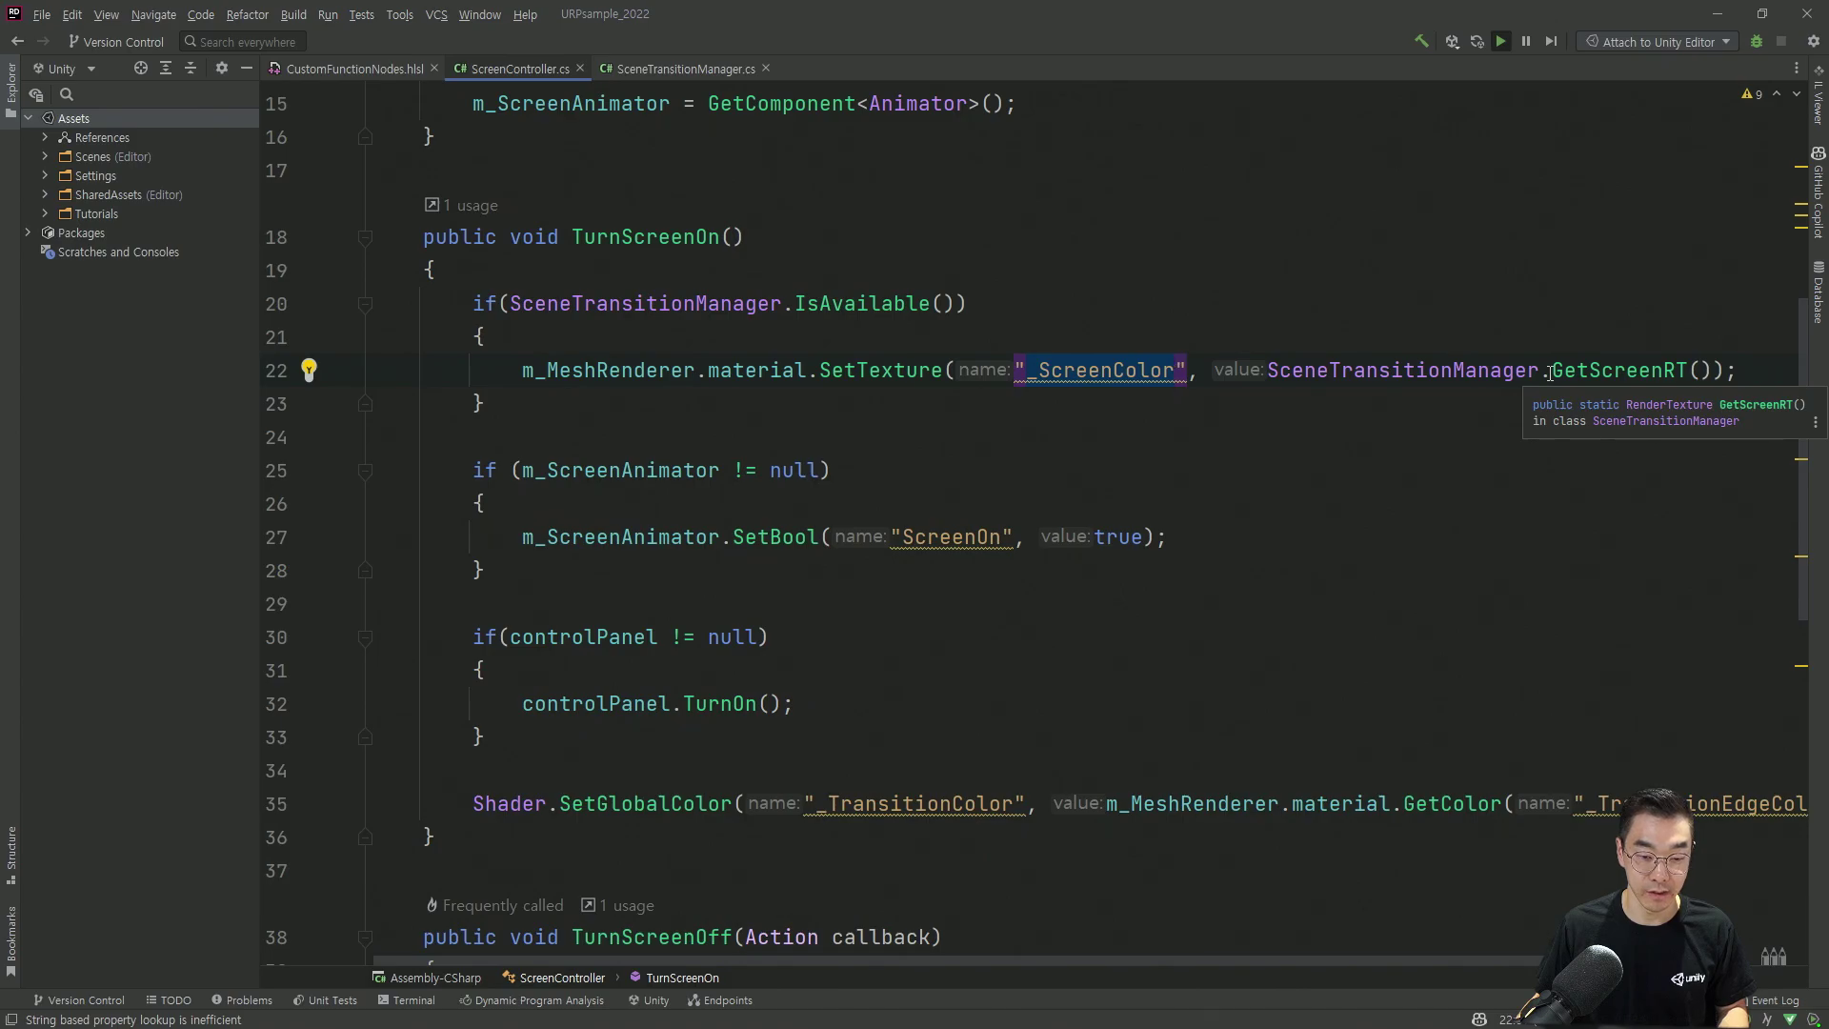
Switch back to Unity, examine the Room1Screen_Mat surface inputs, and exit Play mode
{"action": "key", "text": "alt+Tab"}
{"action": "scroll", "coordinate": [1541, 562], "scroll_direction": "down", "scroll_amount": 6}
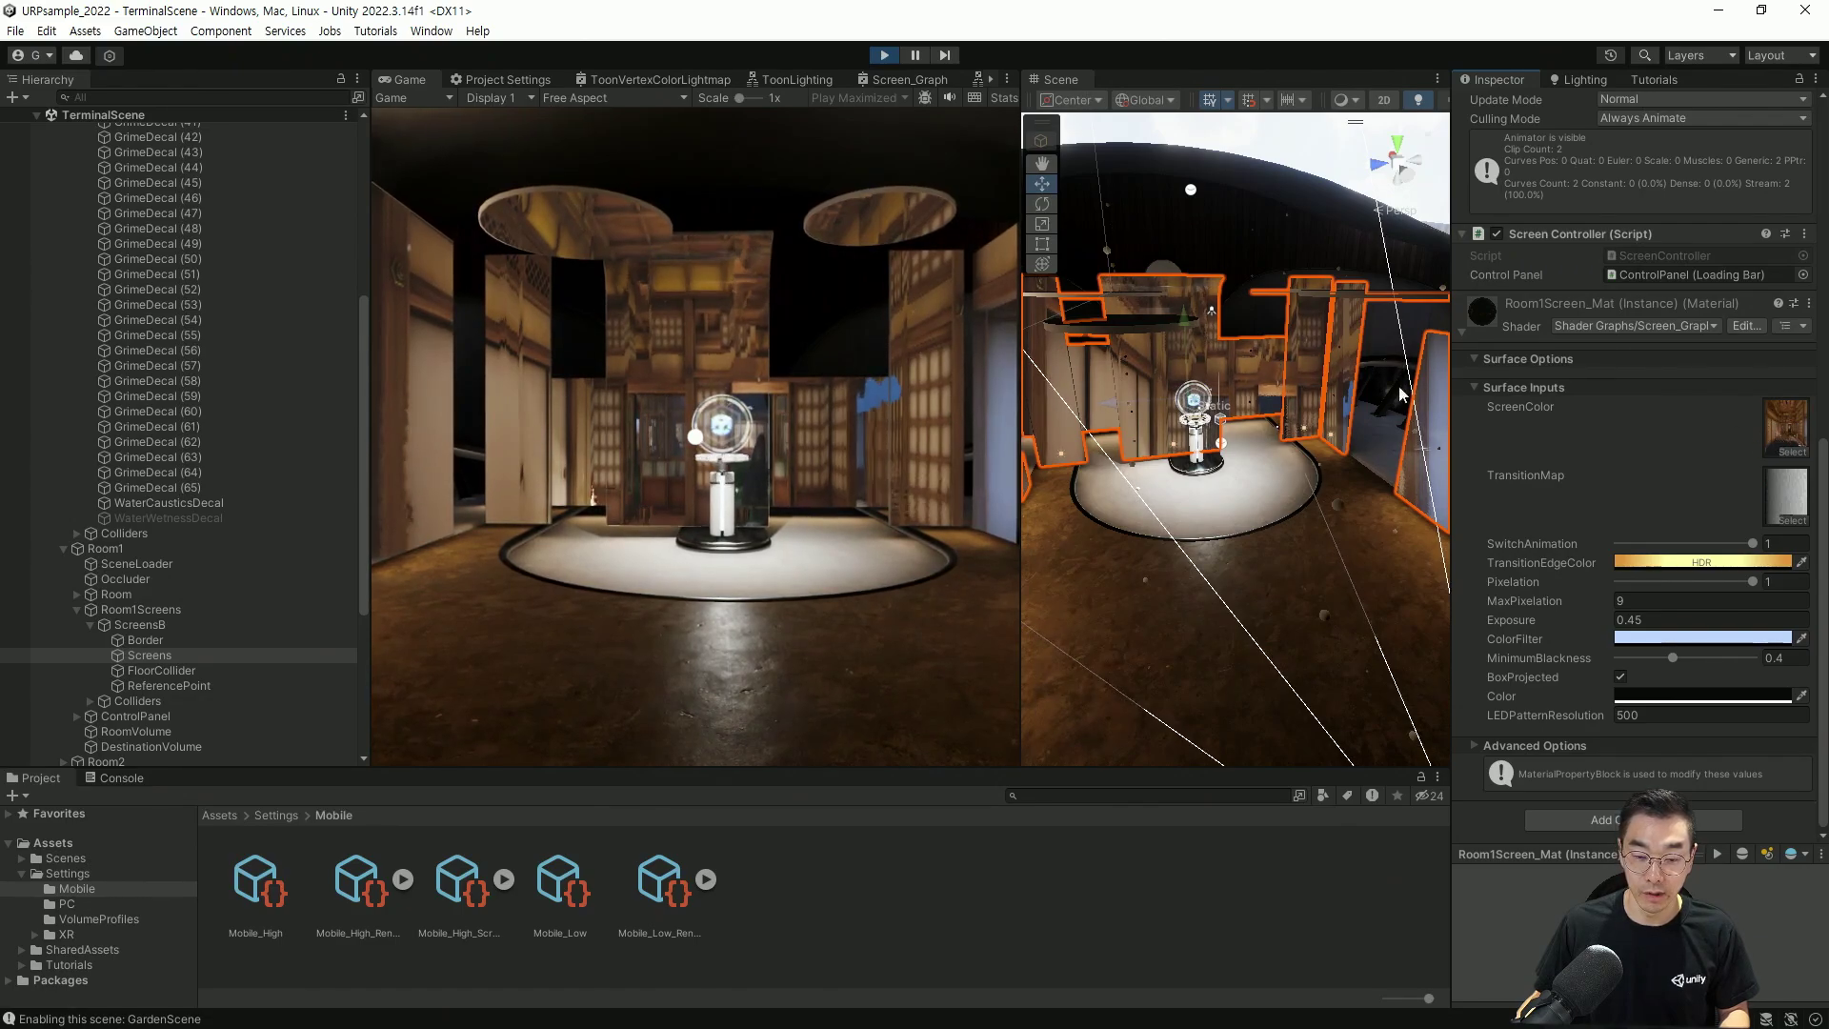
{"action": "left_click", "coordinate": [882, 56]}
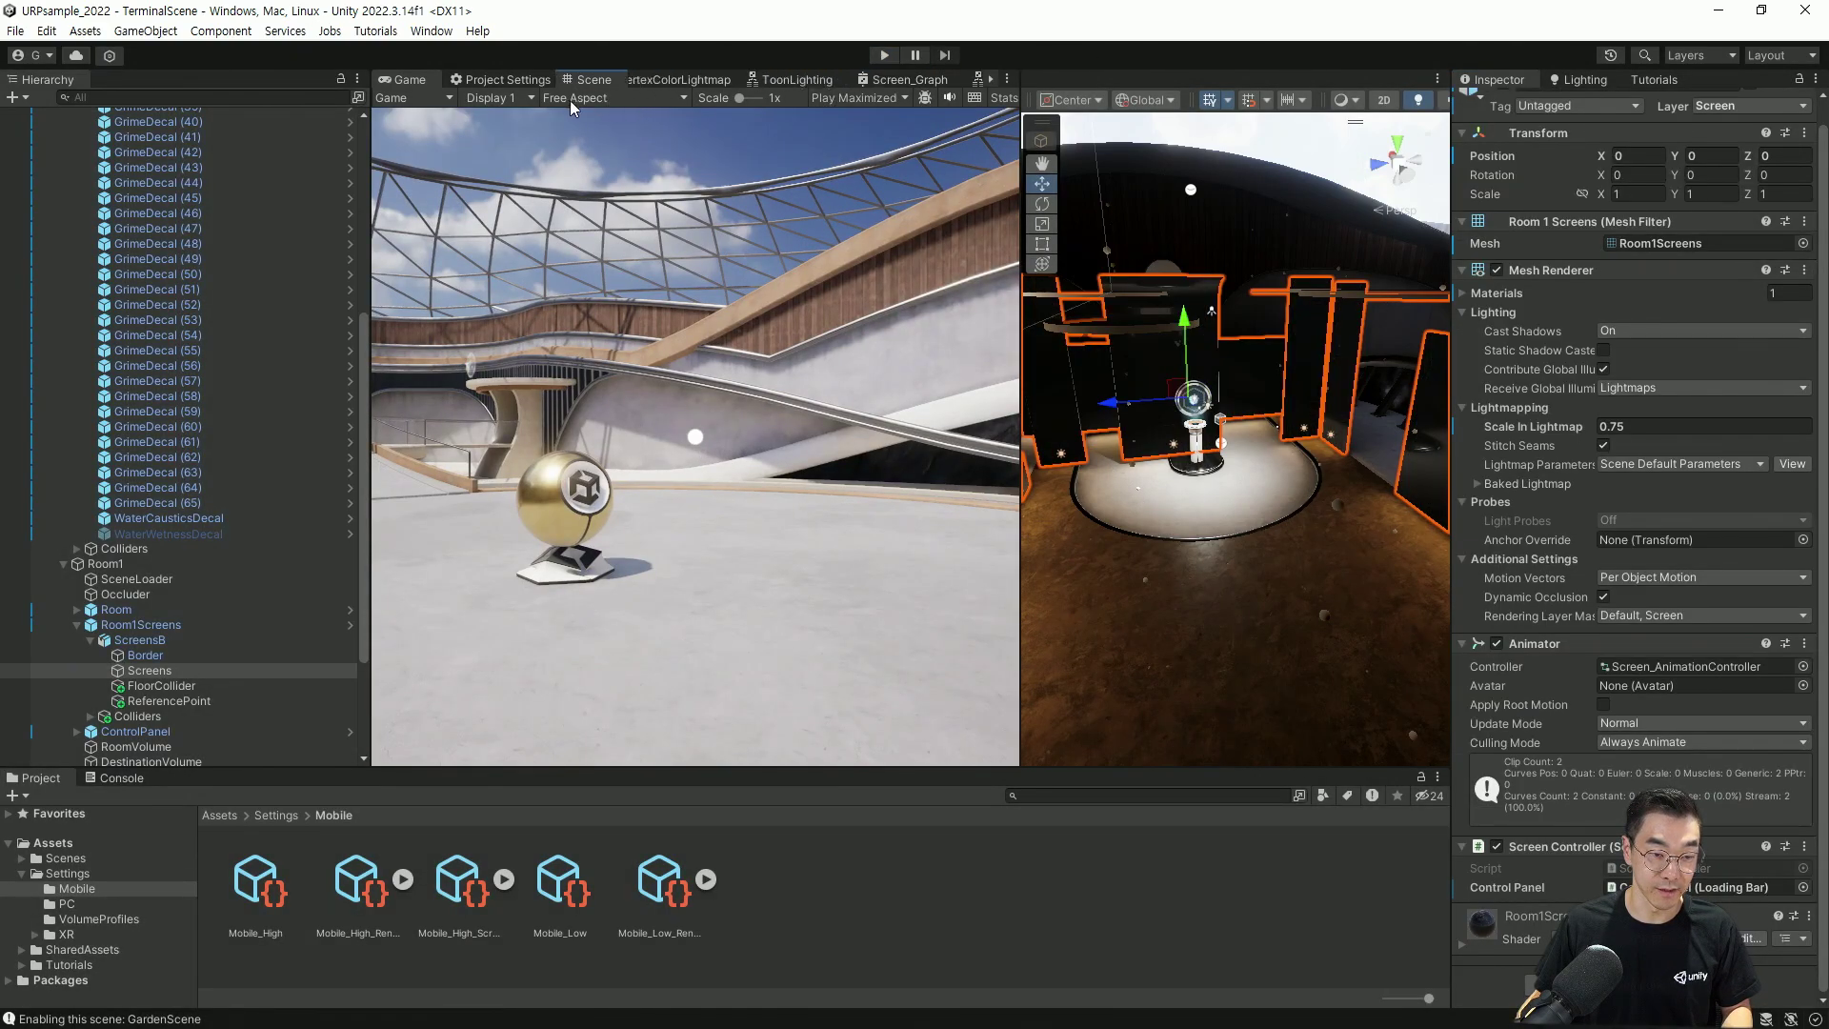
Filter the project assets by the Scene type and open GardenScene
{"action": "left_click", "coordinate": [1323, 795]}
{"action": "left_click", "coordinate": [1373, 676]}
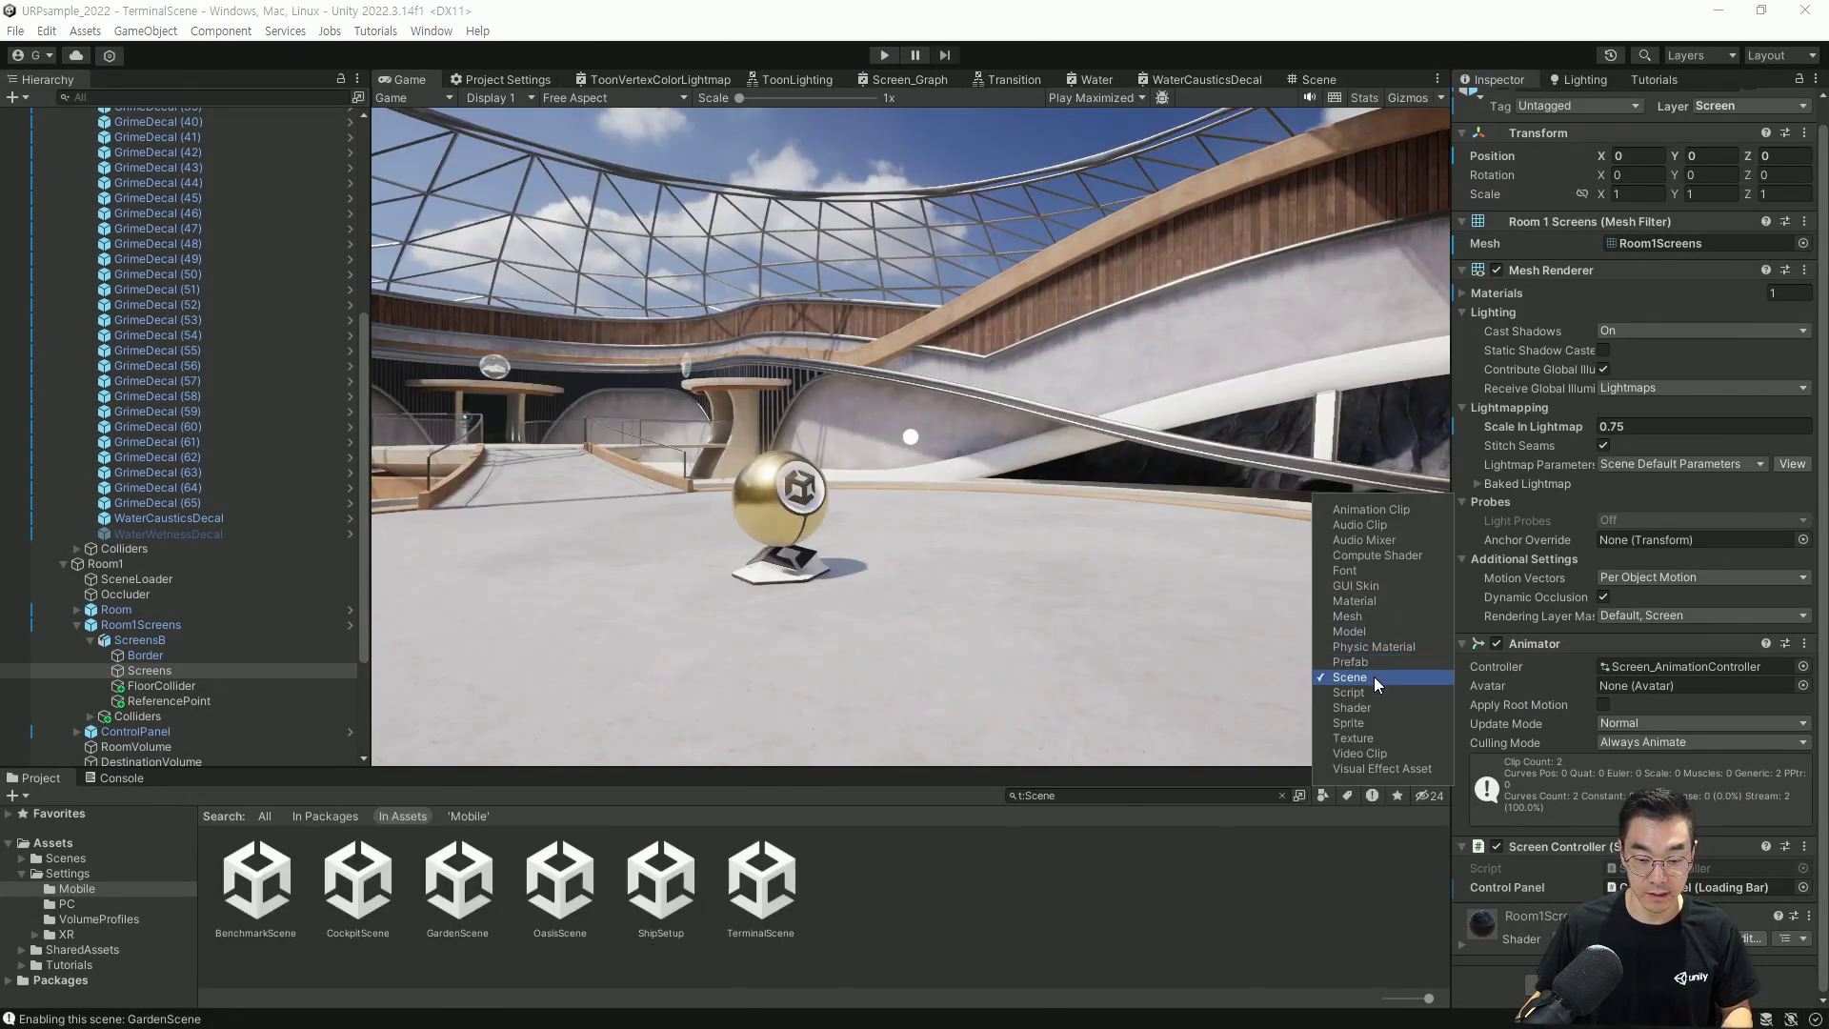
{"action": "left_click", "coordinate": [441, 889]}
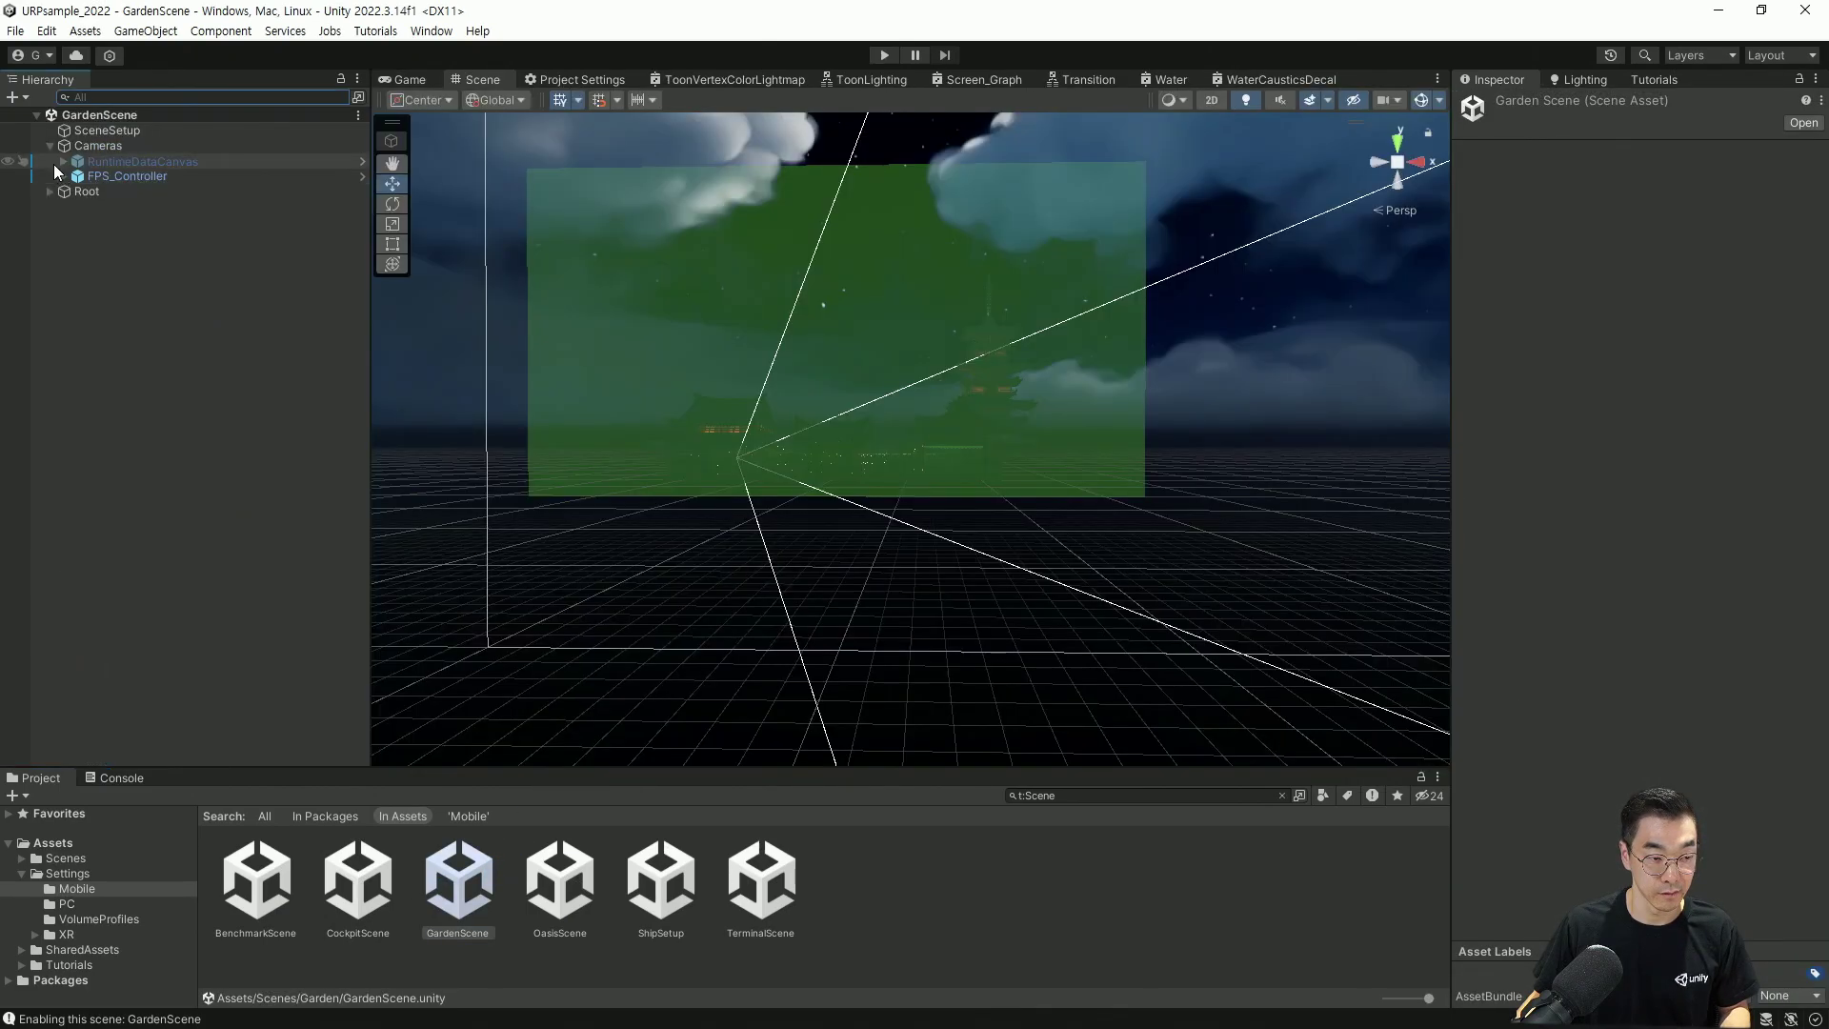
Expand Cameras and FPS_Controller in the hierarchy, and frame the Root object to view the garden up close
{"action": "left_click", "coordinate": [50, 145]}
{"action": "left_click", "coordinate": [62, 176]}
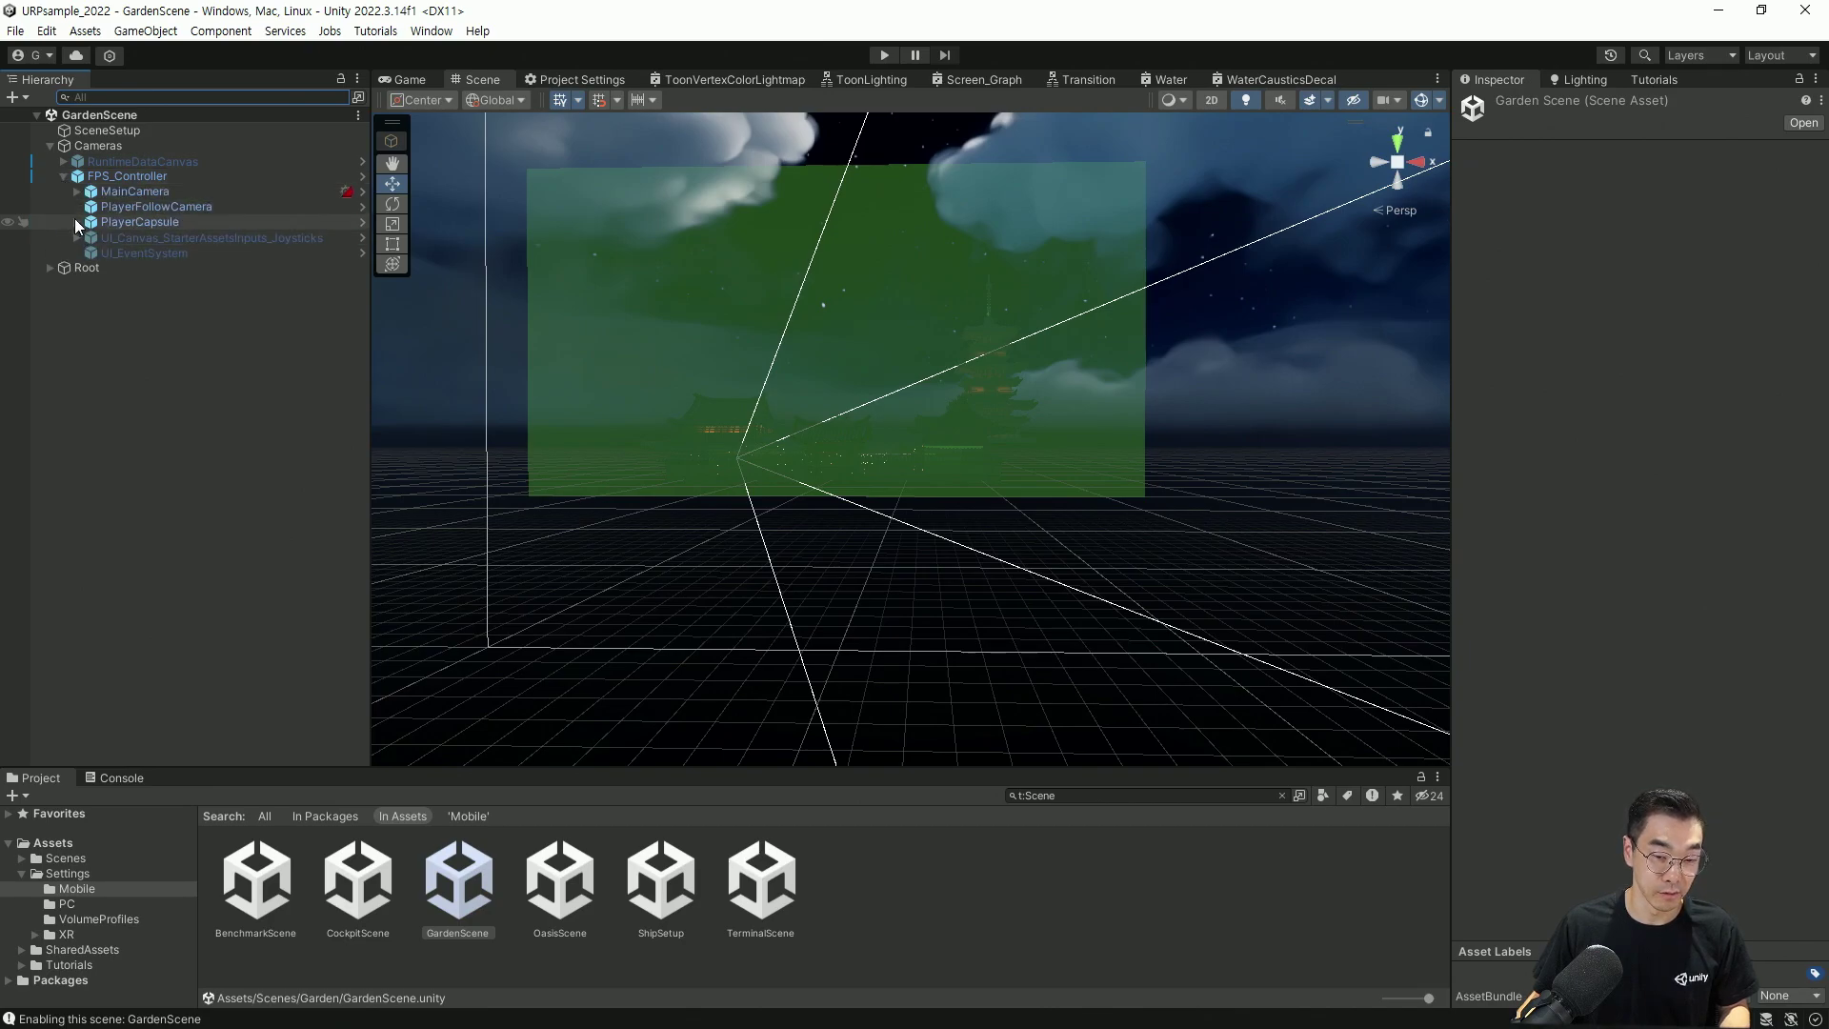
{"action": "double_click", "coordinate": [87, 267]}
{"action": "scroll", "coordinate": [906, 457], "scroll_direction": "up", "scroll_amount": 7}
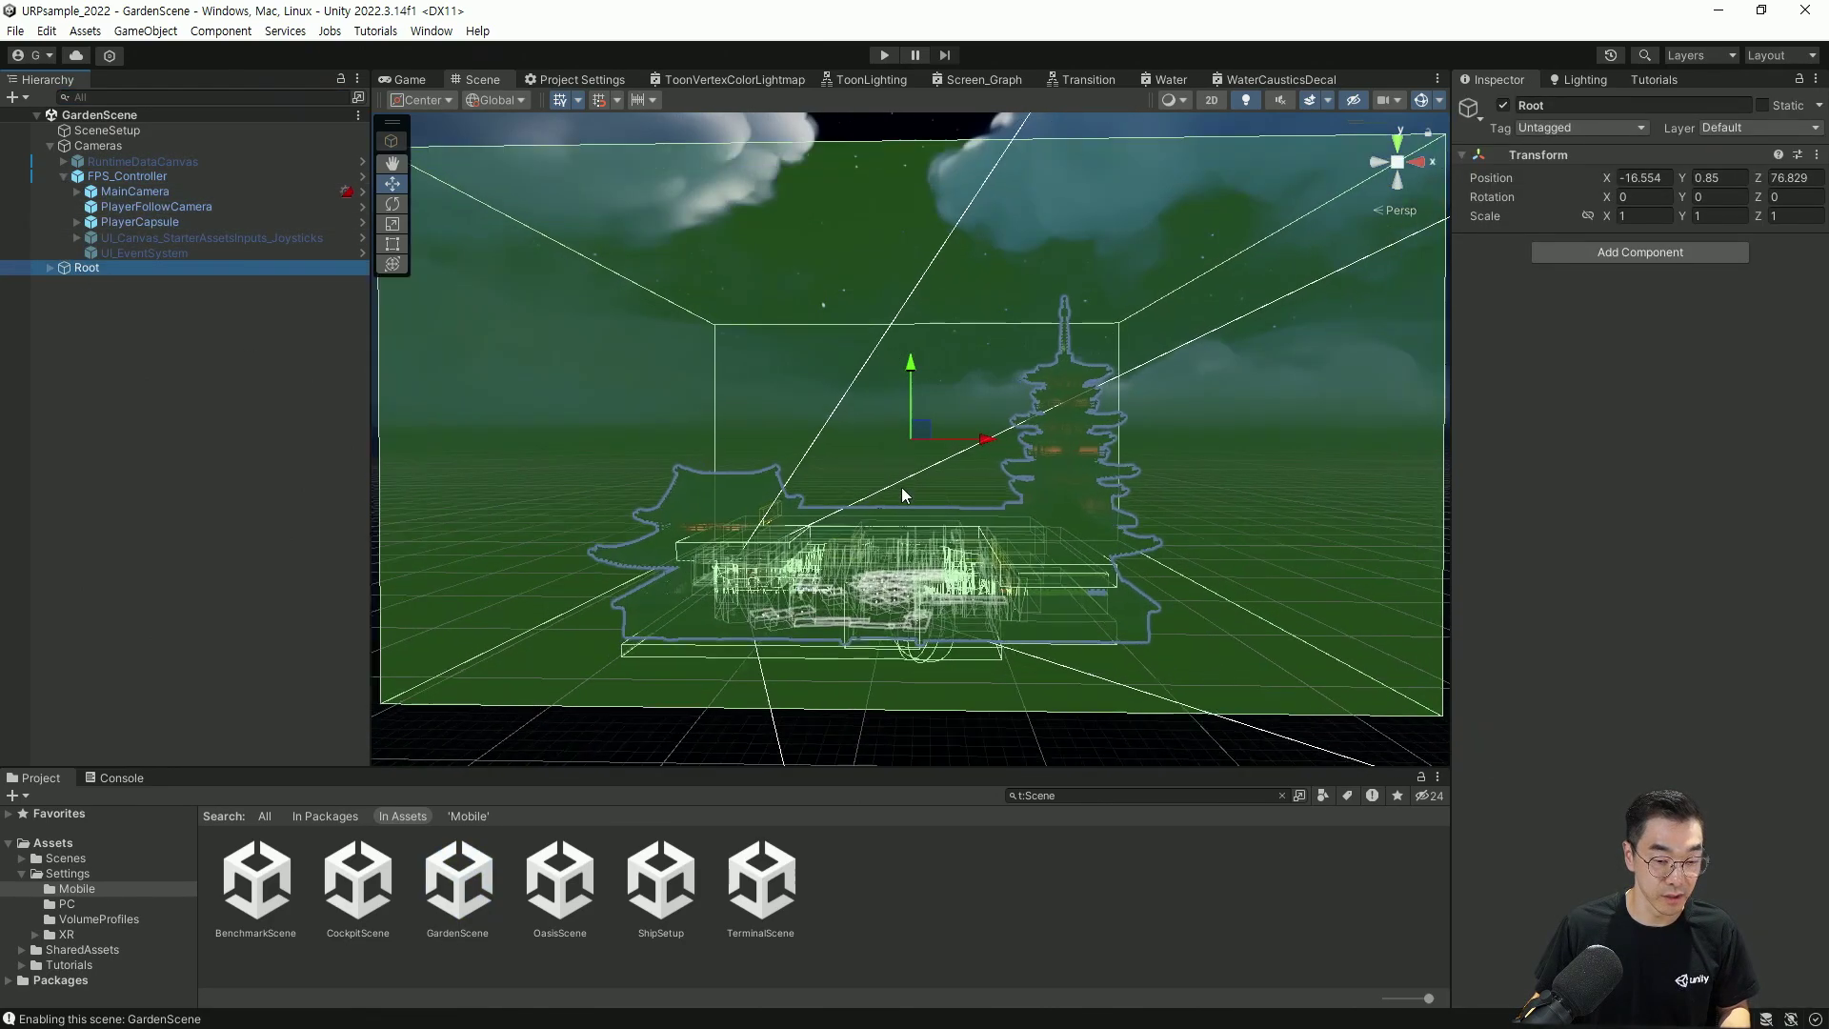
{"action": "middle_click_drag", "start_coordinate": [912, 573], "coordinate": [876, 451]}
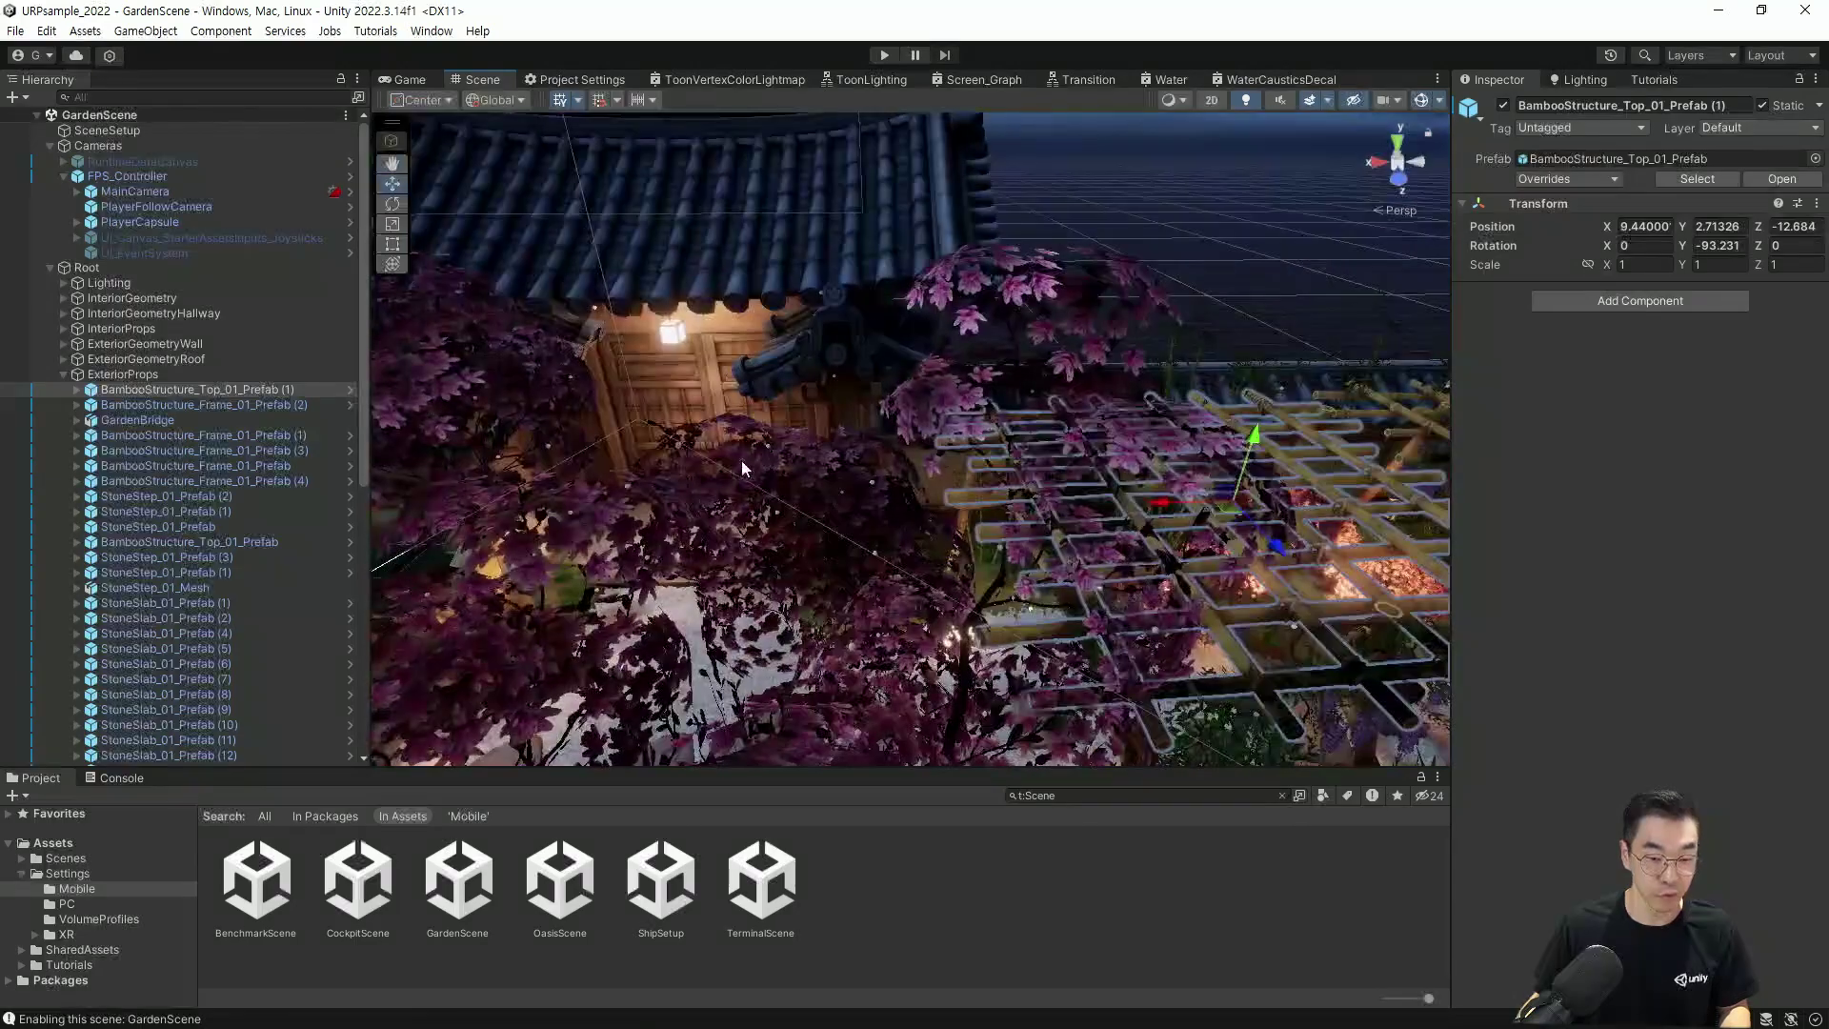
Select the garden gate's Gate_400_01_Mesh object and frame it in the scene
{"action": "middle_click_drag", "start_coordinate": [741, 460], "coordinate": [1003, 460]}
{"action": "scroll", "coordinate": [821, 466], "scroll_direction": "down", "scroll_amount": 4}
{"action": "left_click_drag", "start_coordinate": [821, 467], "coordinate": [926, 455], "text": "alt"}
{"action": "left_click", "coordinate": [884, 284]}
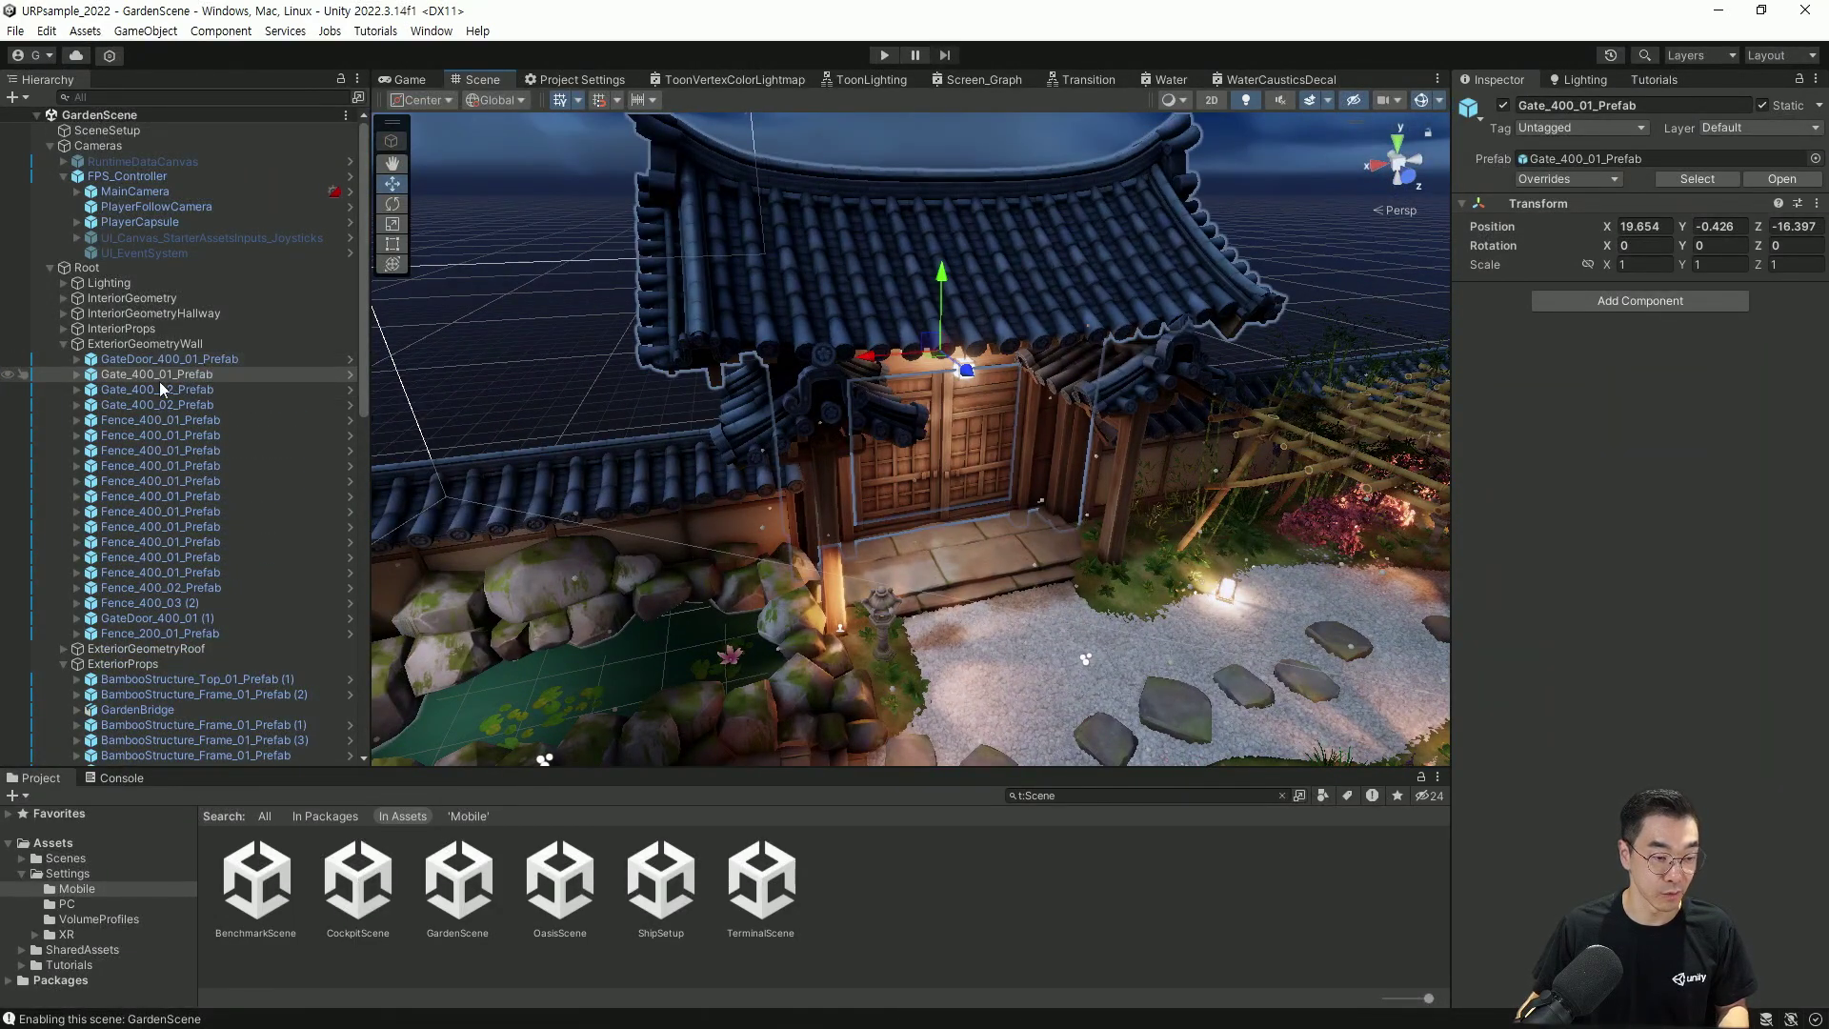
{"action": "key", "text": "f"}
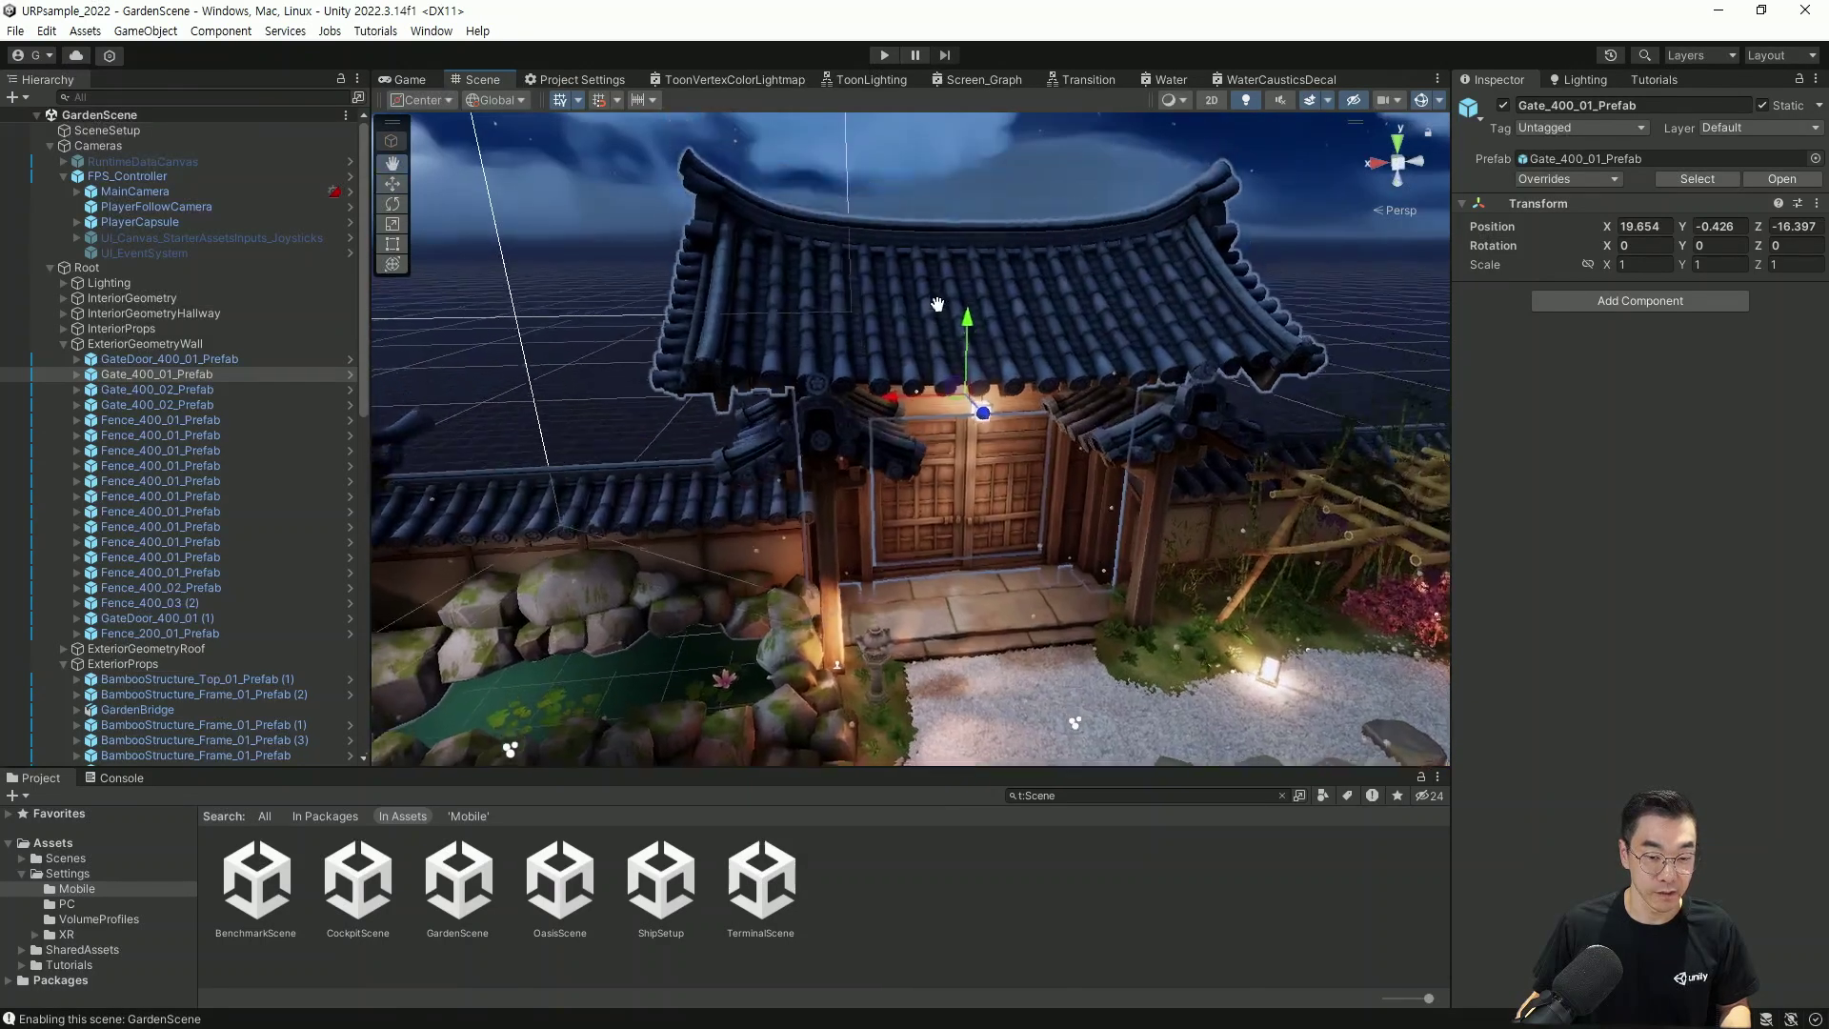
{"action": "left_click", "coordinate": [974, 274]}
{"action": "key", "text": "f"}
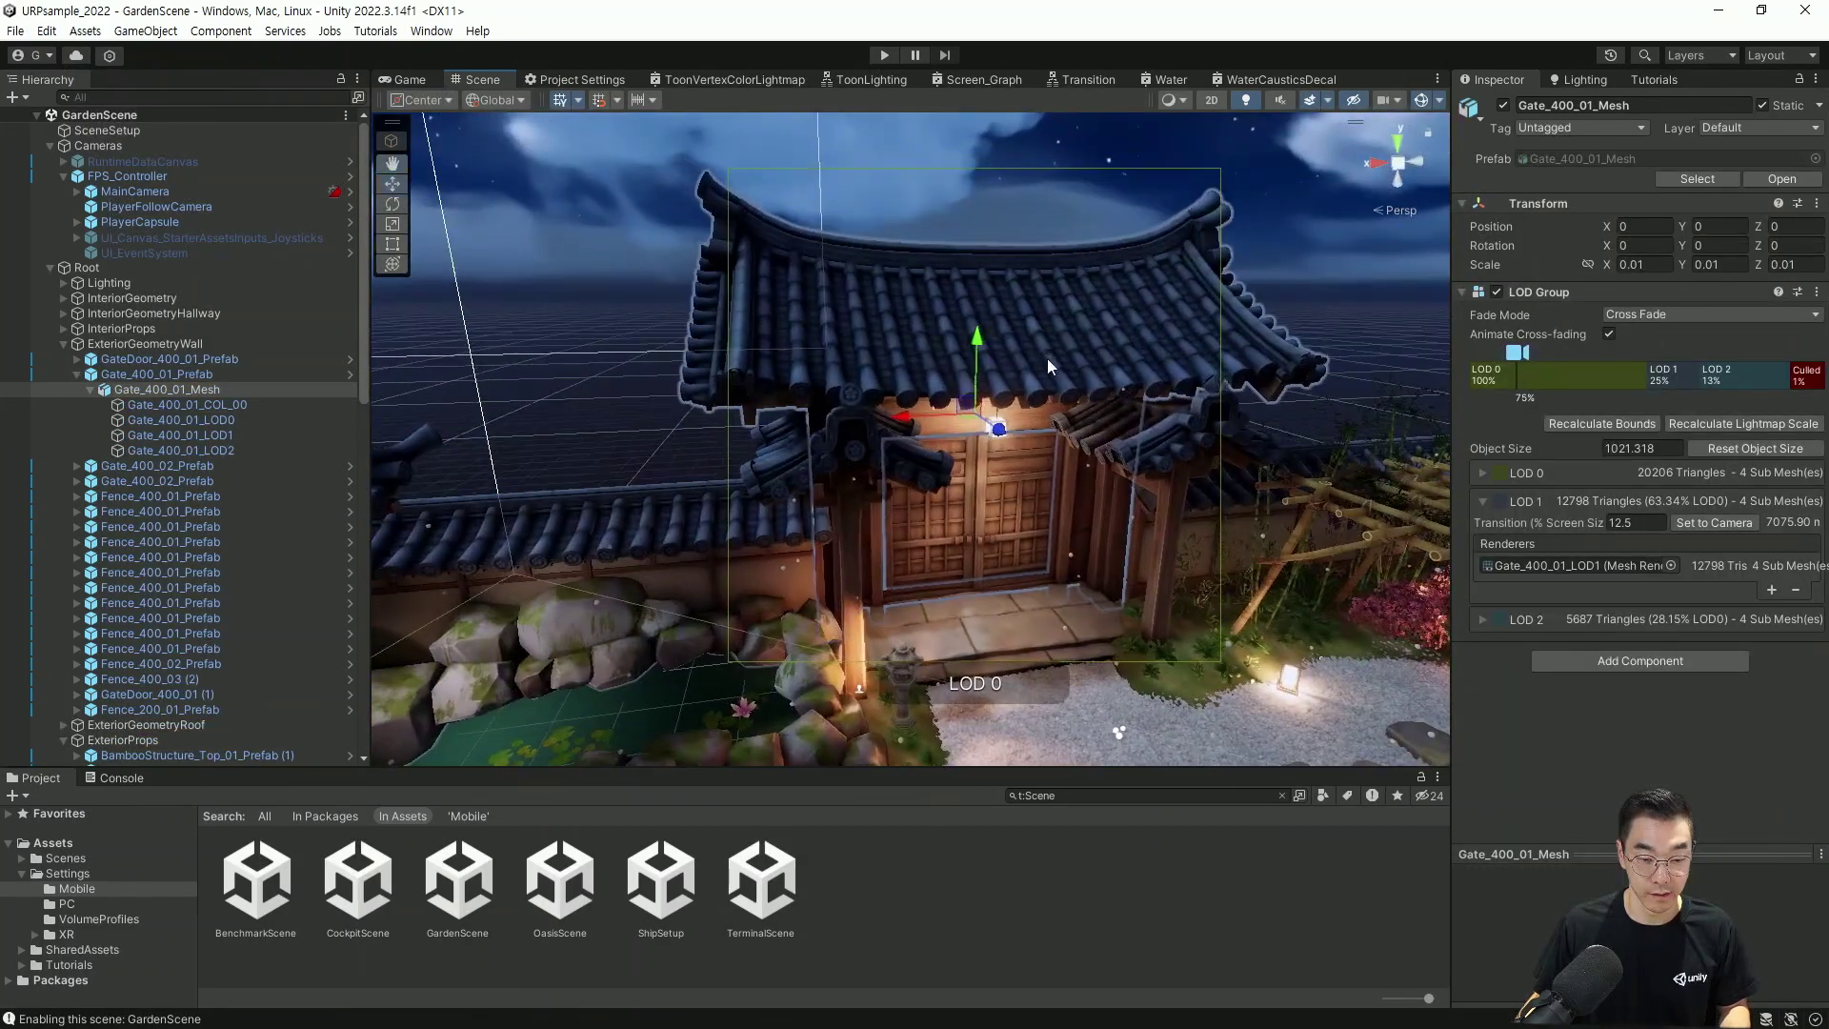
Preview the gate mesh's LOD Group from far and near, checking the Fade Mode options and the LOD 0 settings
{"action": "left_click_drag", "start_coordinate": [1516, 352], "coordinate": [1635, 351]}
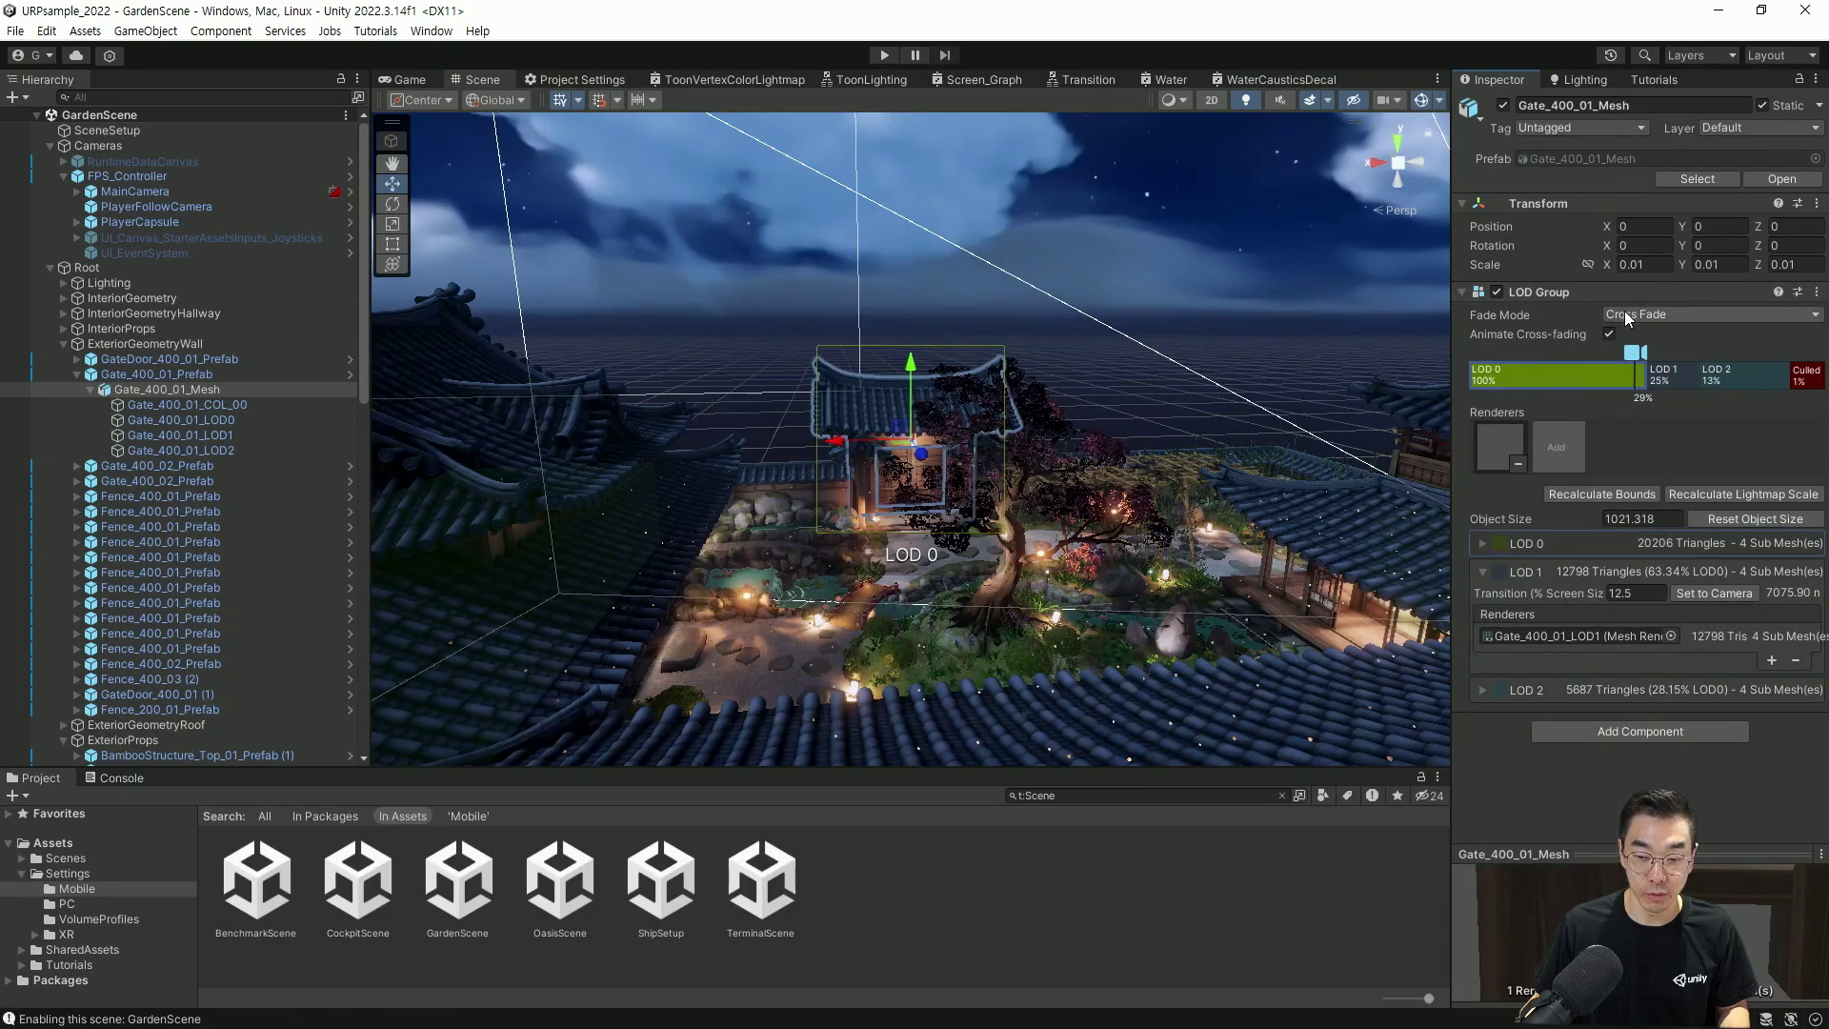
{"action": "left_click", "coordinate": [1625, 313]}
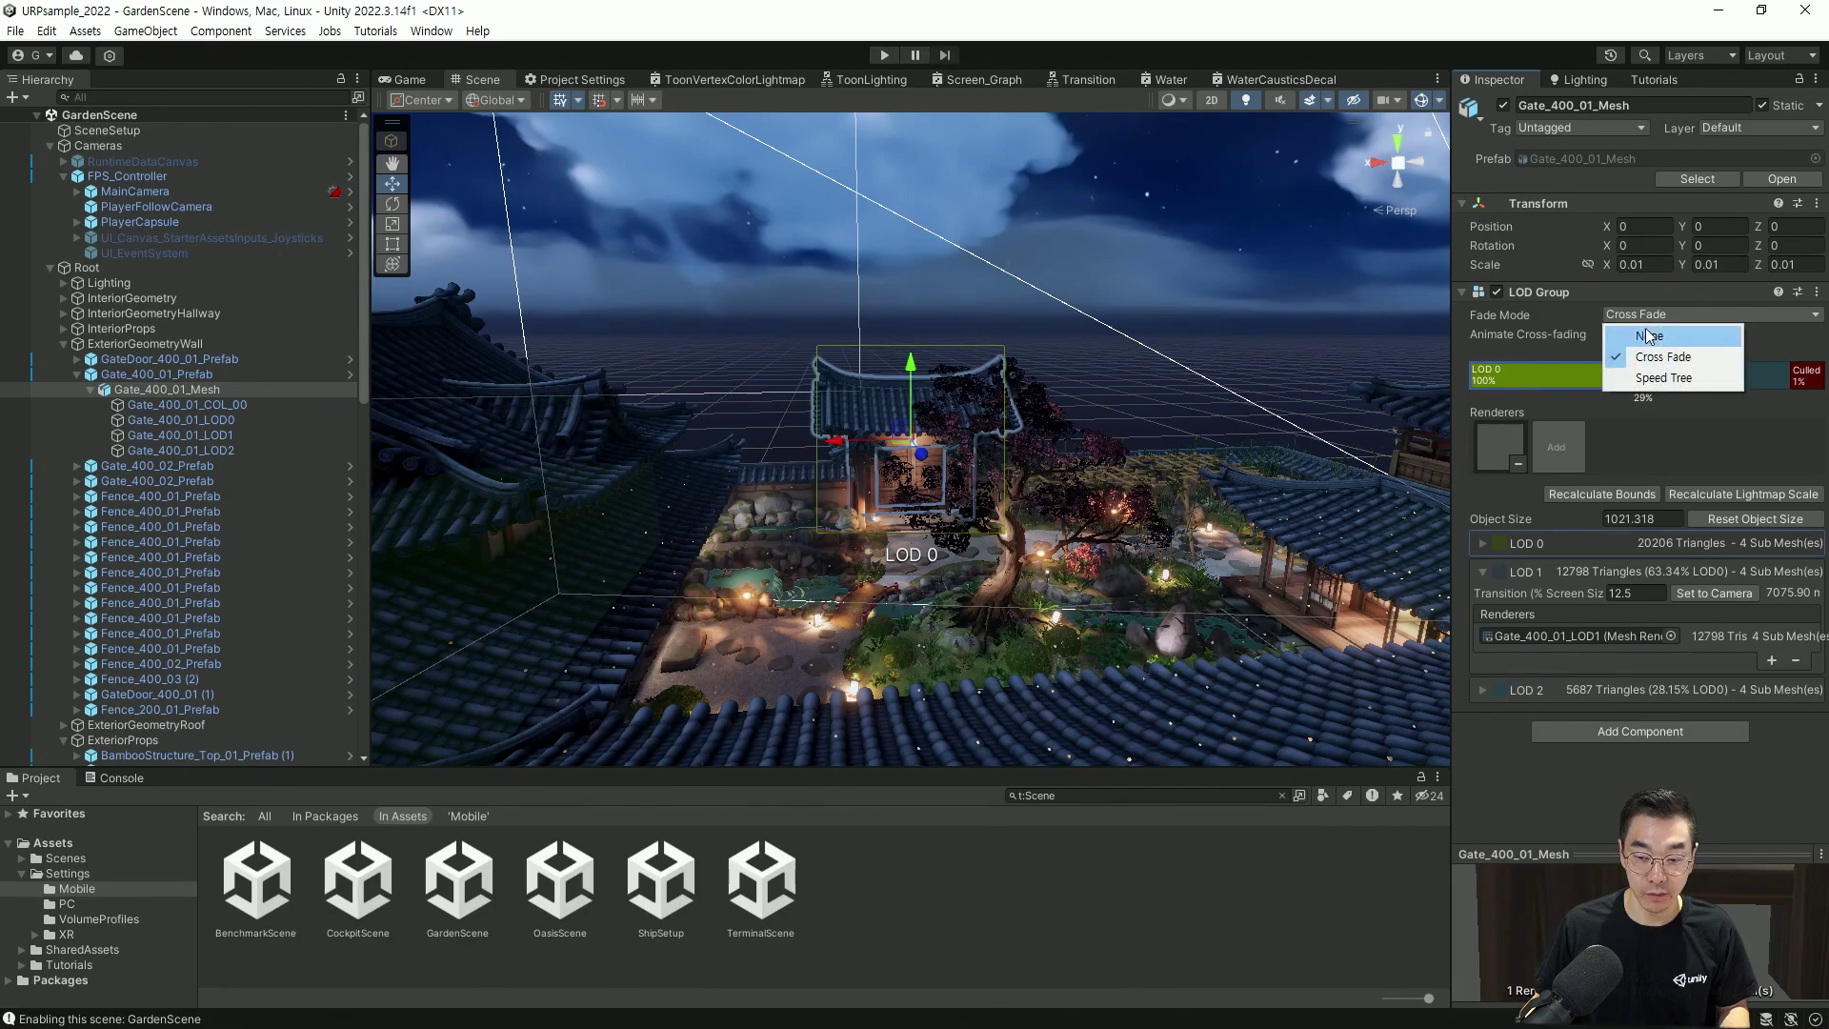
{"action": "left_click", "coordinate": [1551, 377]}
{"action": "scroll", "coordinate": [983, 412], "scroll_direction": "up", "scroll_amount": 10}
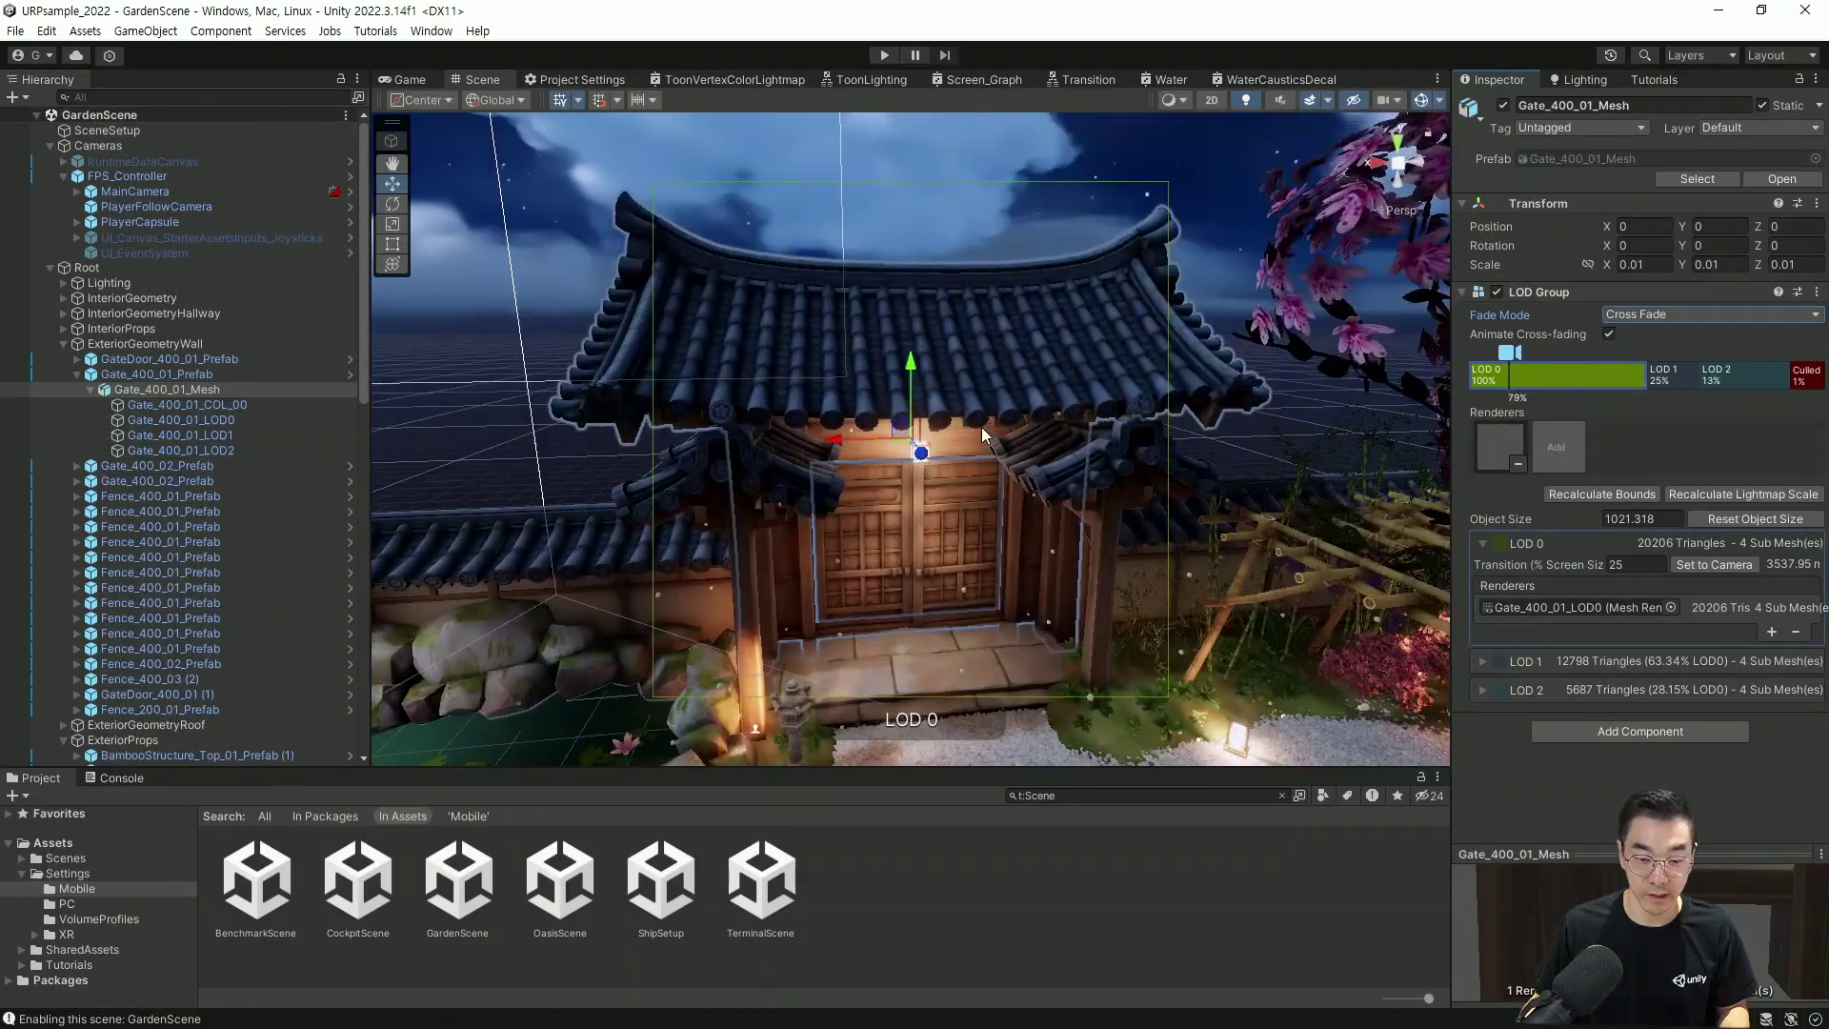
{"action": "scroll", "coordinate": [981, 426], "scroll_direction": "up", "scroll_amount": 3}
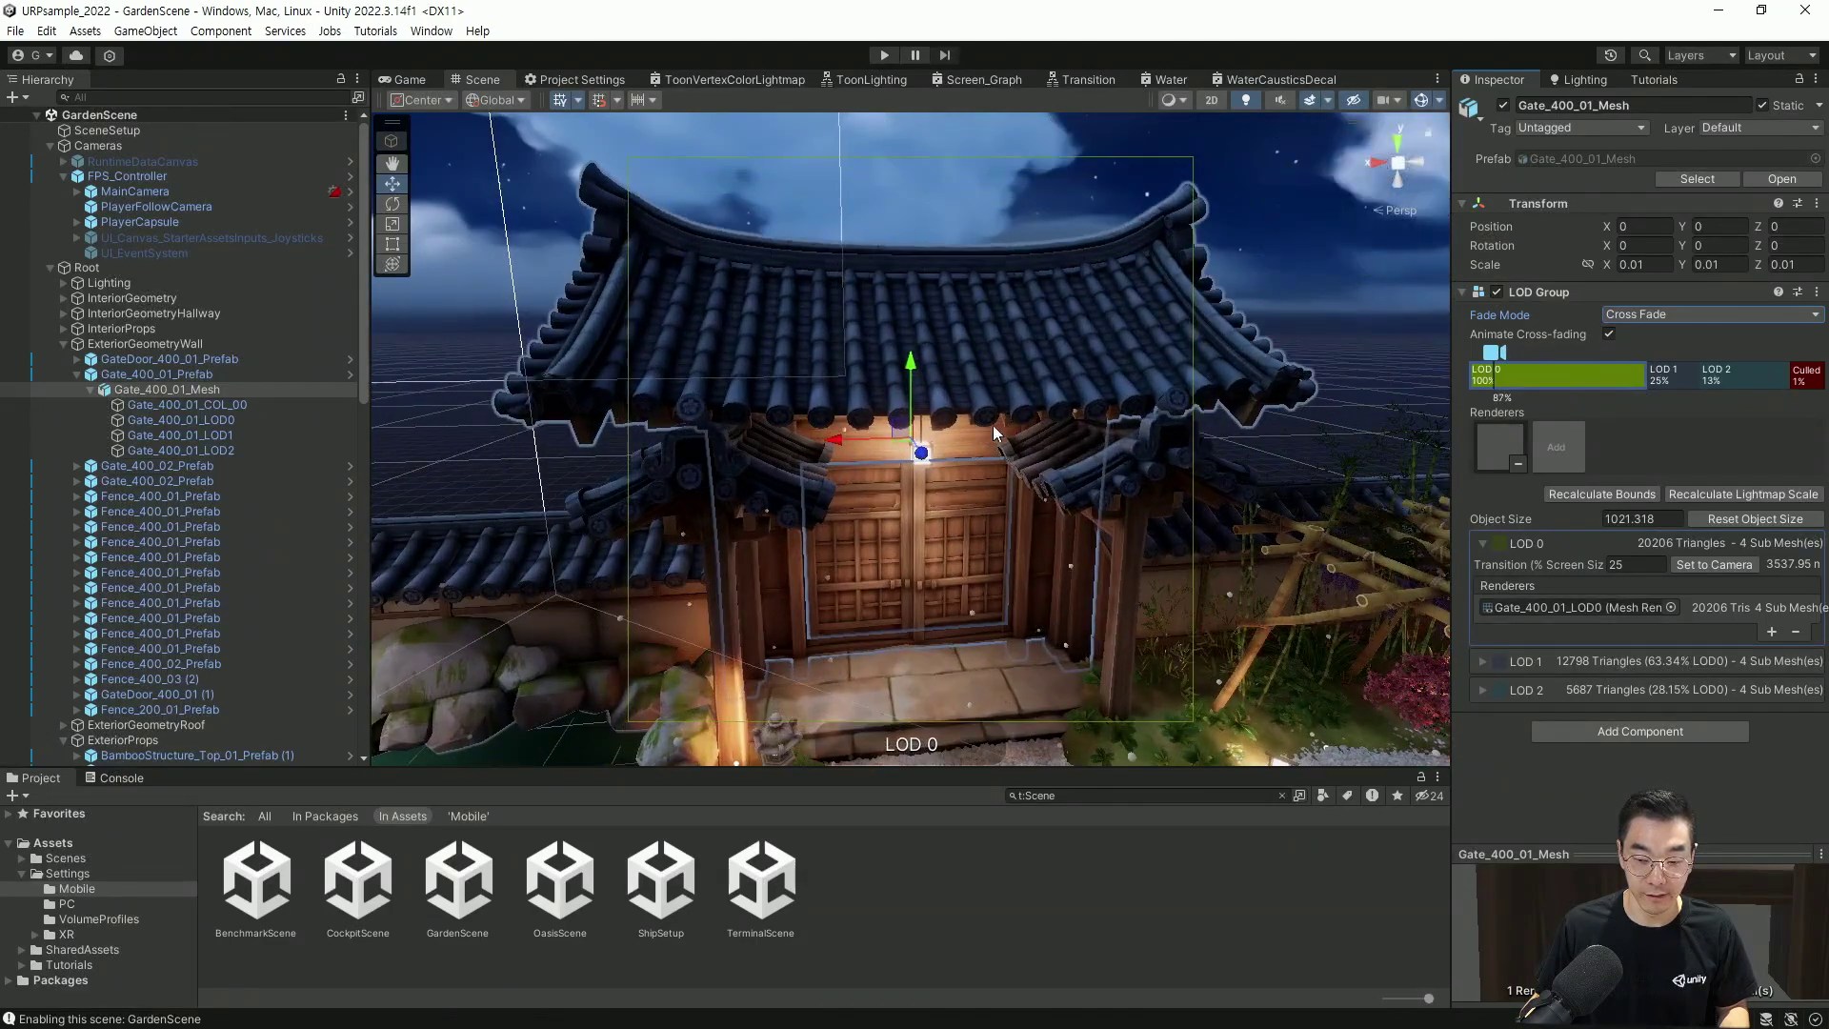
Set the gate's LOD 0 transition to about 85% and try Fade Mode None, Cross Fade and None again
{"action": "mouse_move", "coordinate": [1653, 385]}
{"action": "left_mouse_down"}
{"action": "mouse_move", "coordinate": [1496, 385]}
{"action": "mouse_move", "coordinate": [1638, 384]}
{"action": "mouse_move", "coordinate": [1524, 393]}
{"action": "mouse_move", "coordinate": [1524, 345]}
{"action": "left_mouse_up"}
{"action": "left_click", "coordinate": [1648, 314]}
{"action": "left_click", "coordinate": [1640, 328]}
{"action": "left_click", "coordinate": [1623, 316]}
{"action": "left_click", "coordinate": [1663, 356]}
{"action": "left_click", "coordinate": [1629, 315]}
{"action": "left_click", "coordinate": [1636, 334]}
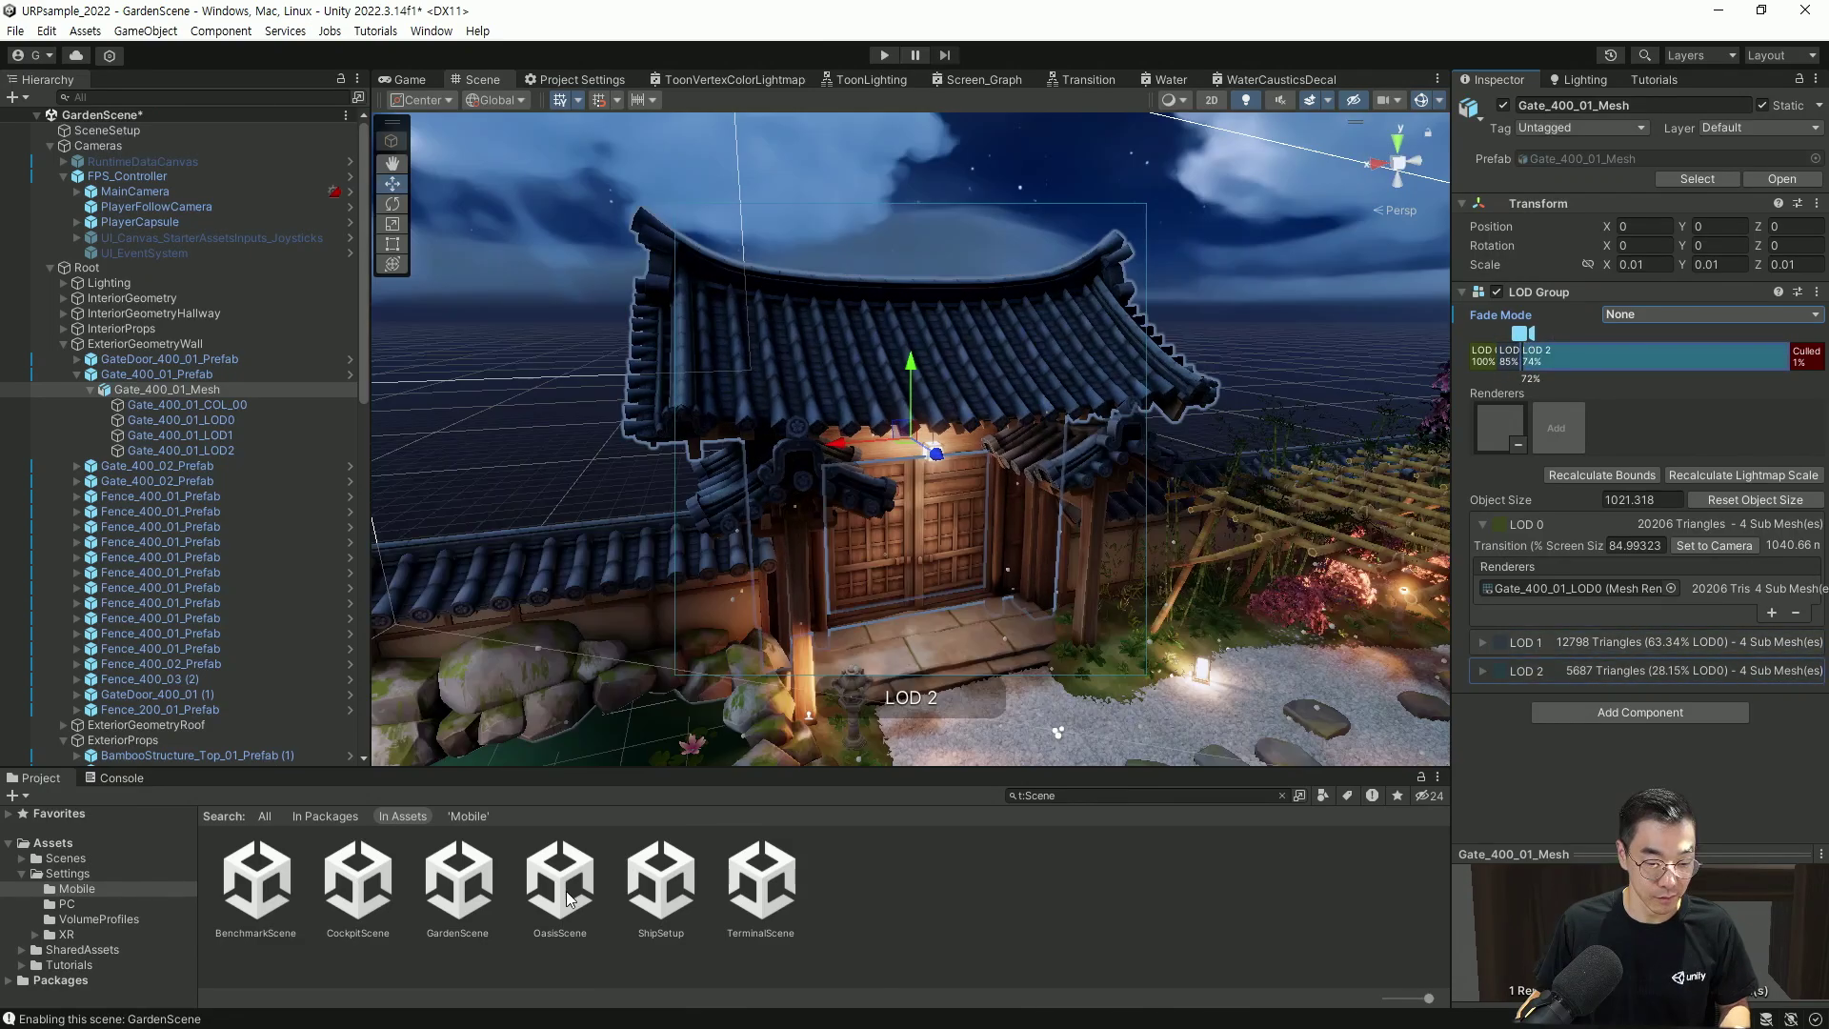
Open OasisScene without saving the changes made to GardenScene
{"action": "double_click", "coordinate": [561, 887]}
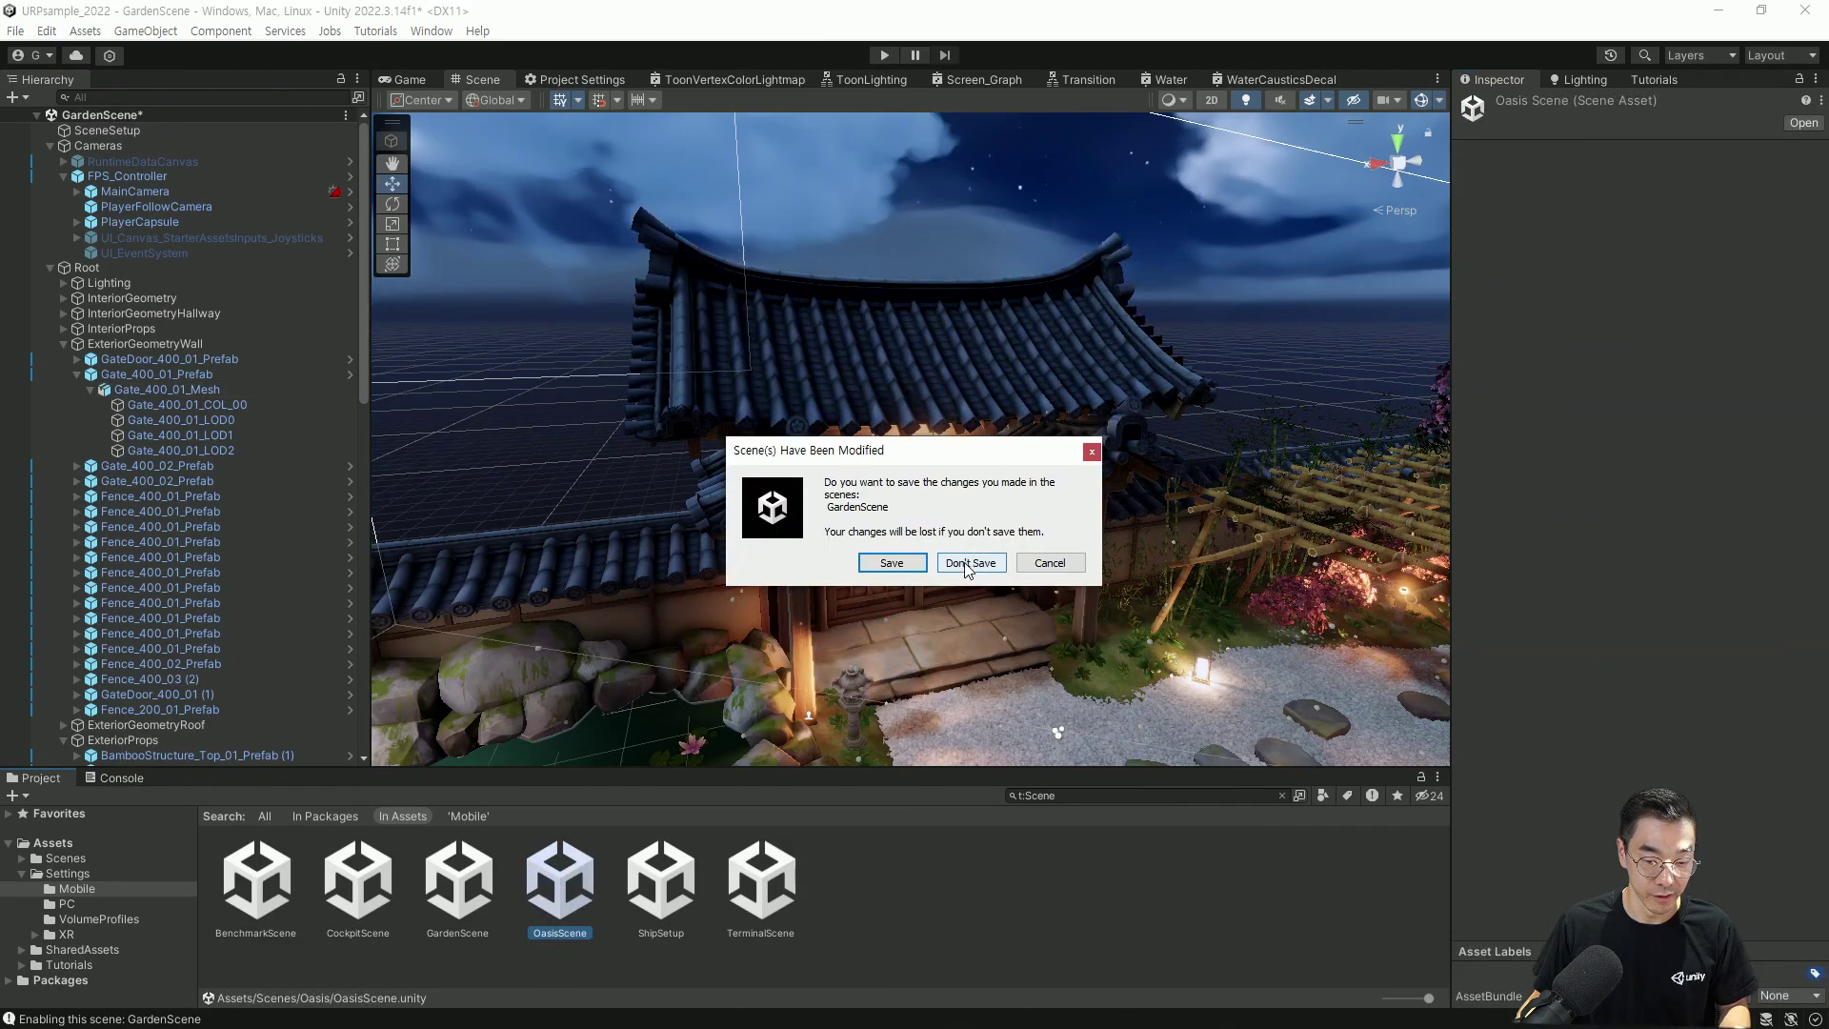
{"action": "left_click", "coordinate": [967, 565]}
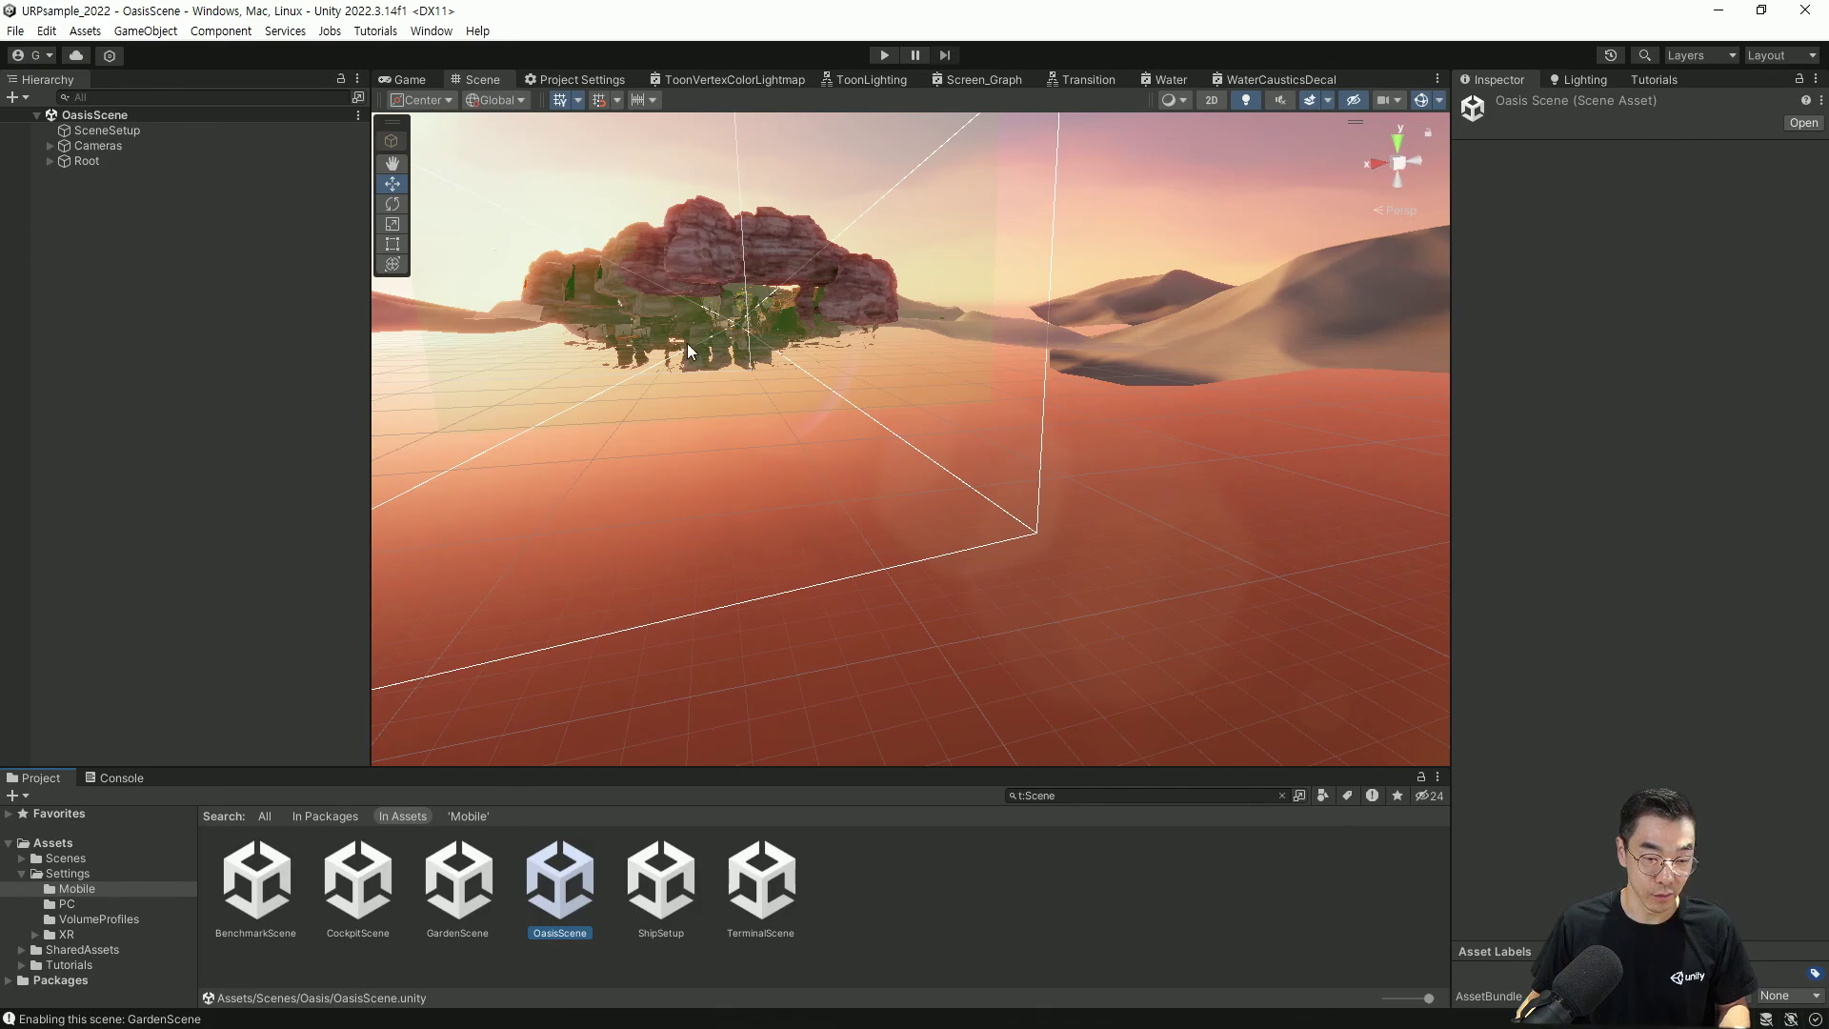
{"action": "right_click_drag", "start_coordinate": [688, 343], "coordinate": [1000, 477]}
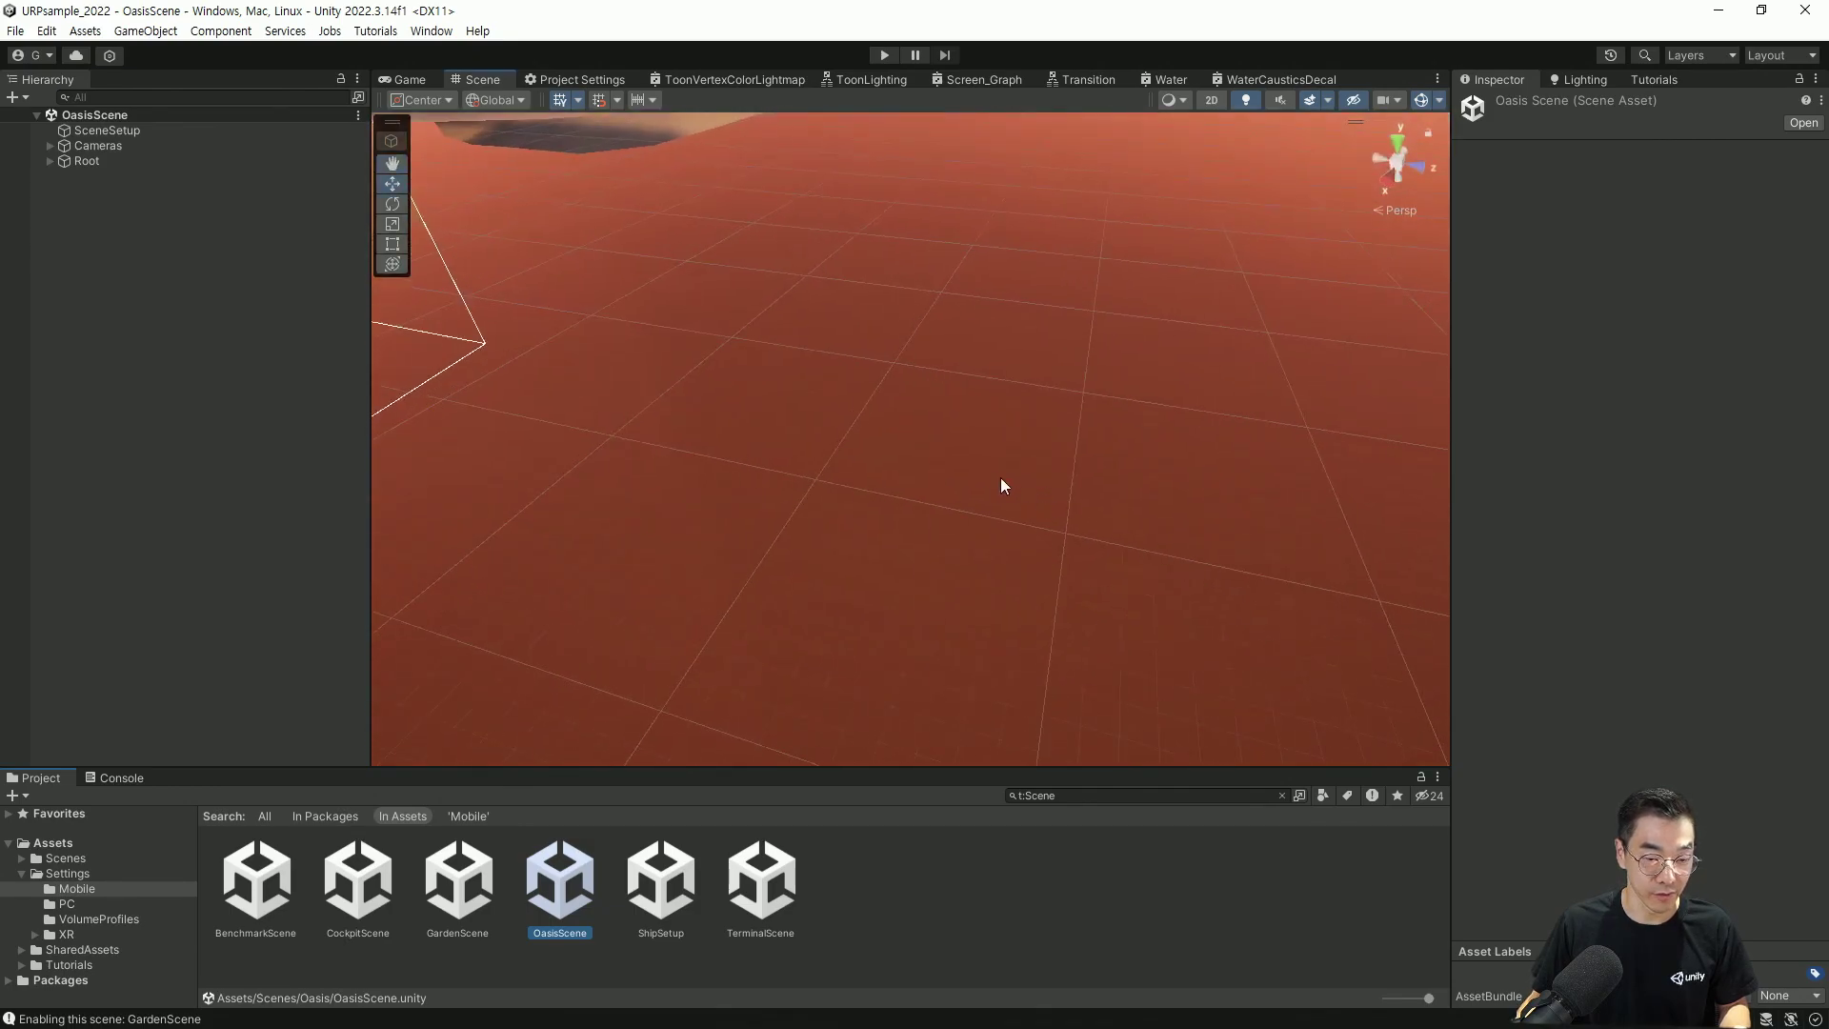
Expand Root and frame its Water object to view the oasis pond
{"action": "left_click", "coordinate": [45, 162]}
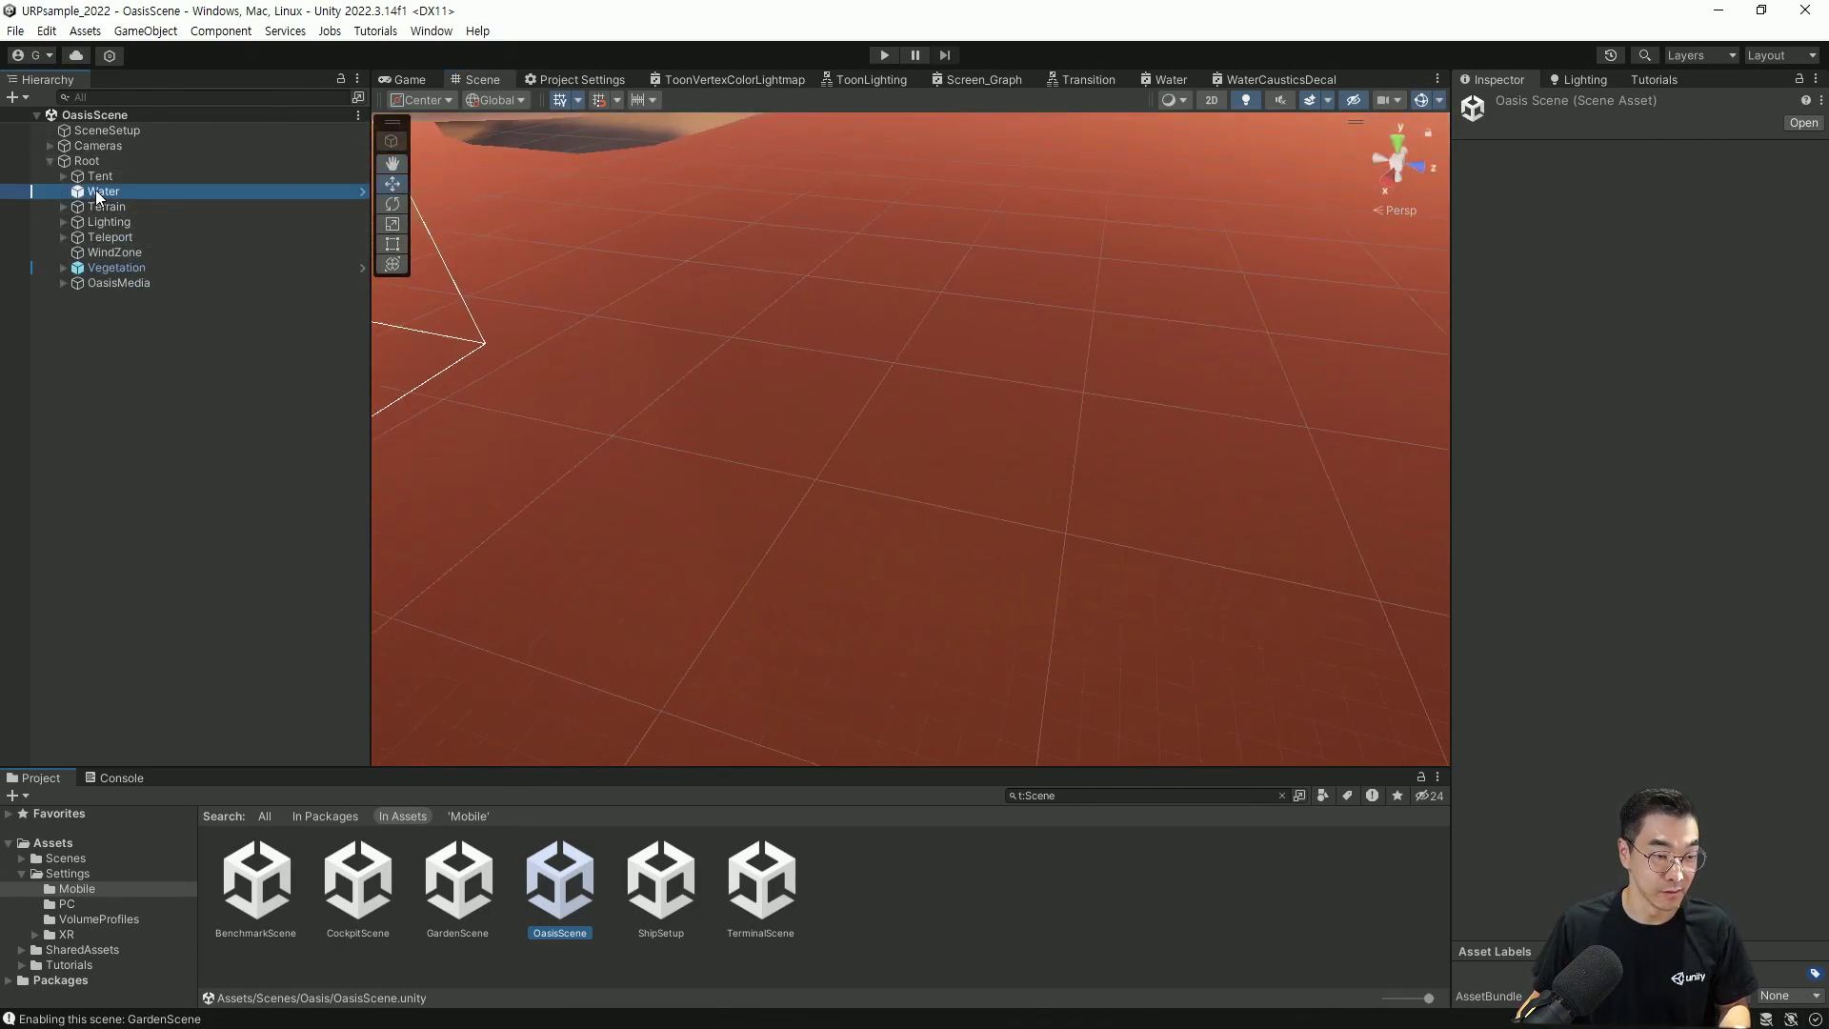
{"action": "double_click", "coordinate": [95, 191]}
{"action": "left_click_drag", "start_coordinate": [1003, 508], "coordinate": [897, 514], "text": "alt"}
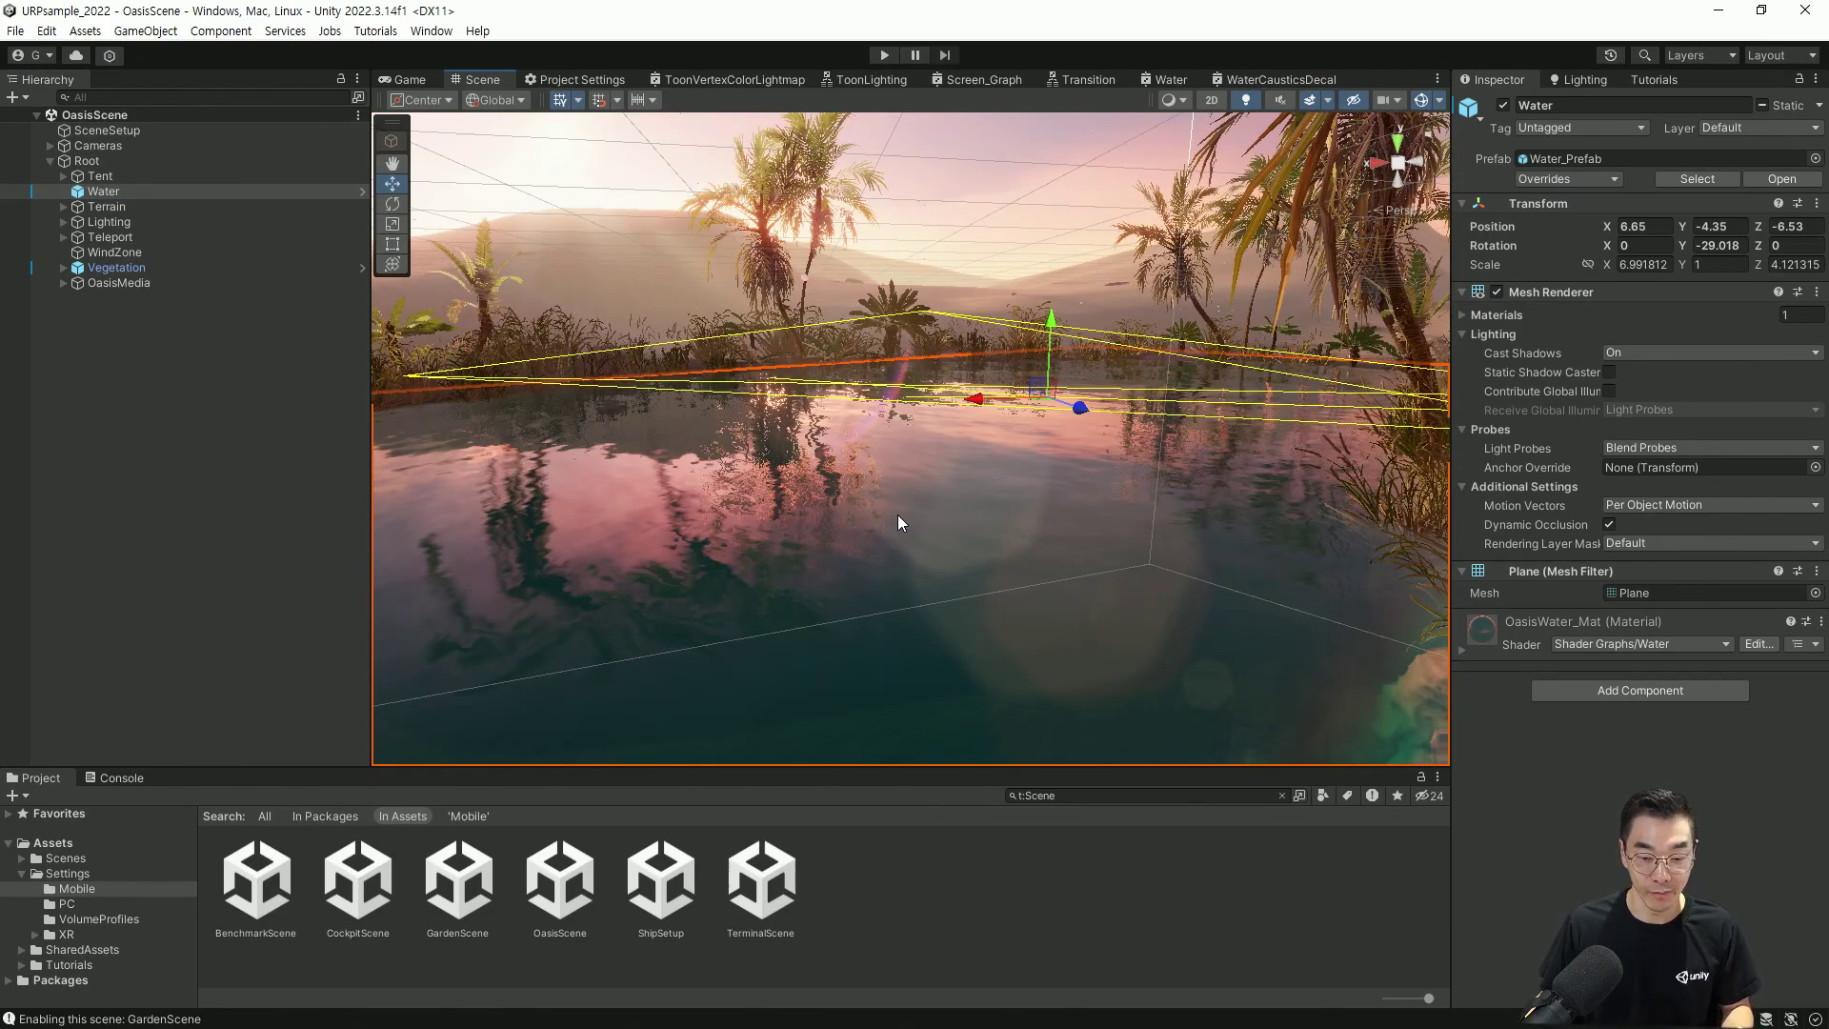
Expand the OasisWater_Mat material settings and examine the whole Water shader graph
{"action": "left_click", "coordinate": [1457, 649]}
{"action": "scroll", "coordinate": [1614, 592], "scroll_direction": "down", "scroll_amount": 6}
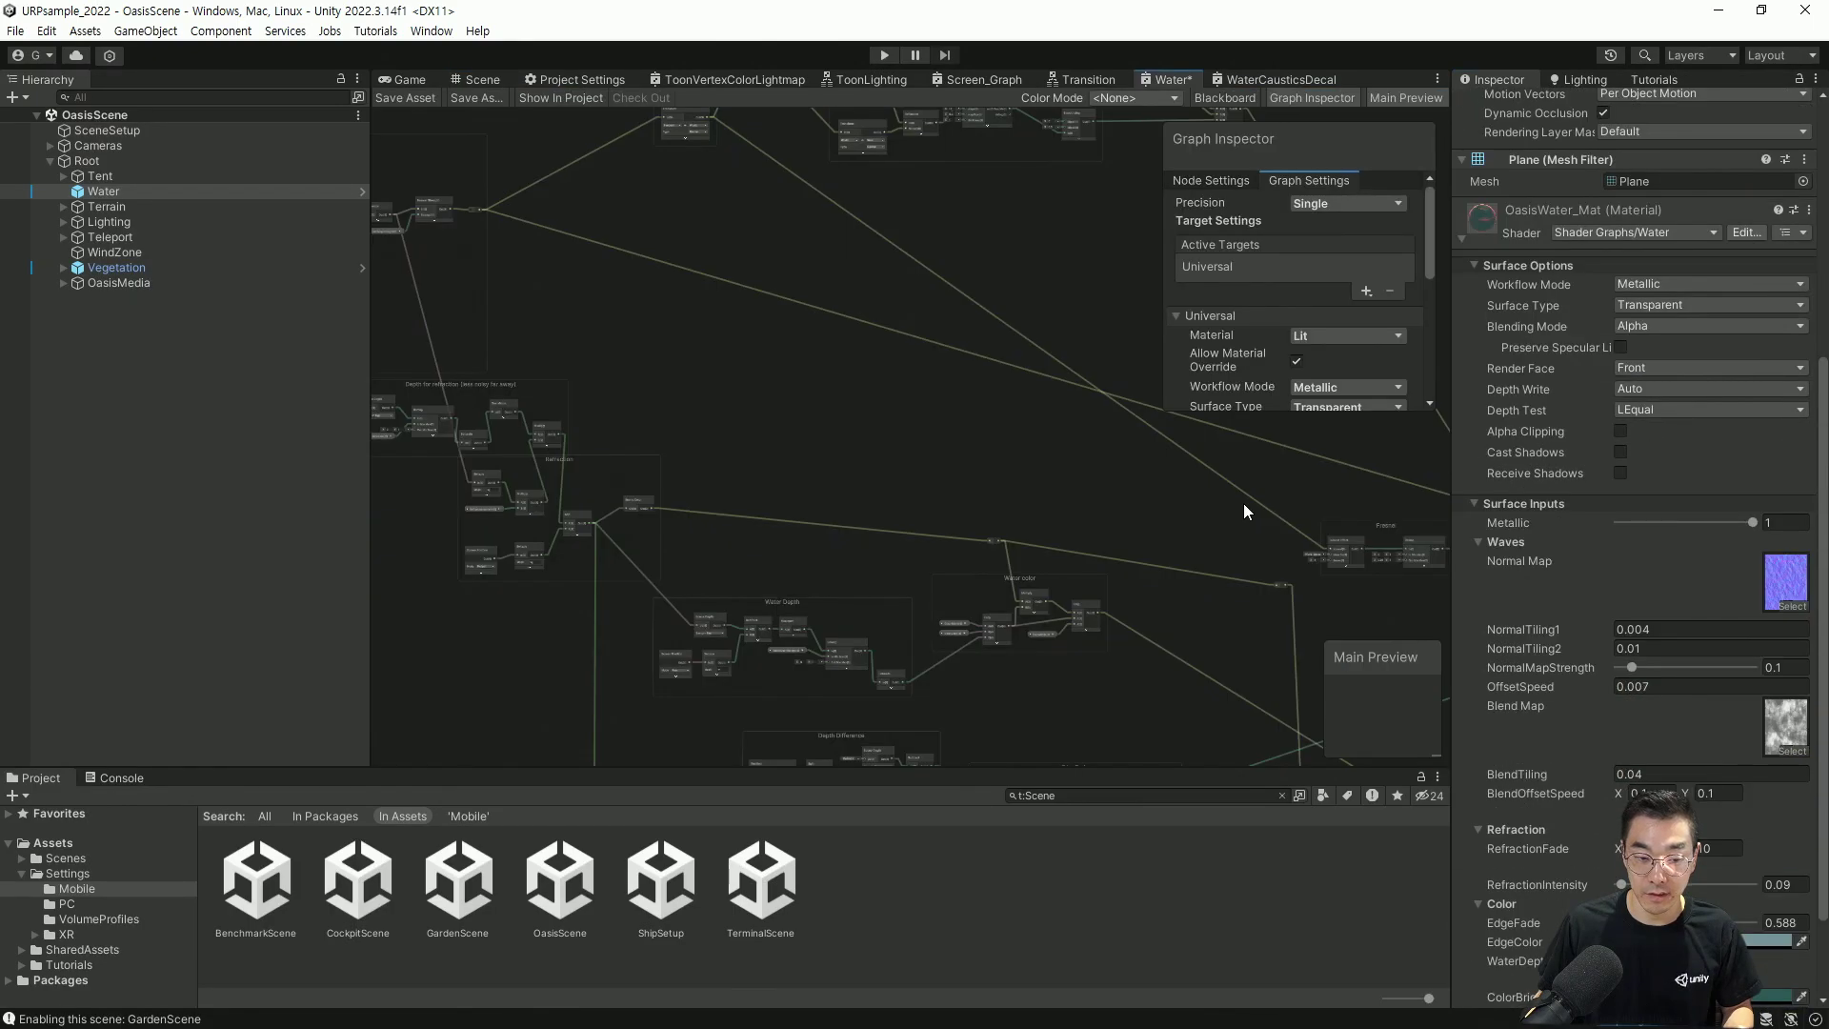
{"action": "scroll", "coordinate": [735, 385], "scroll_direction": "down", "scroll_amount": 6}
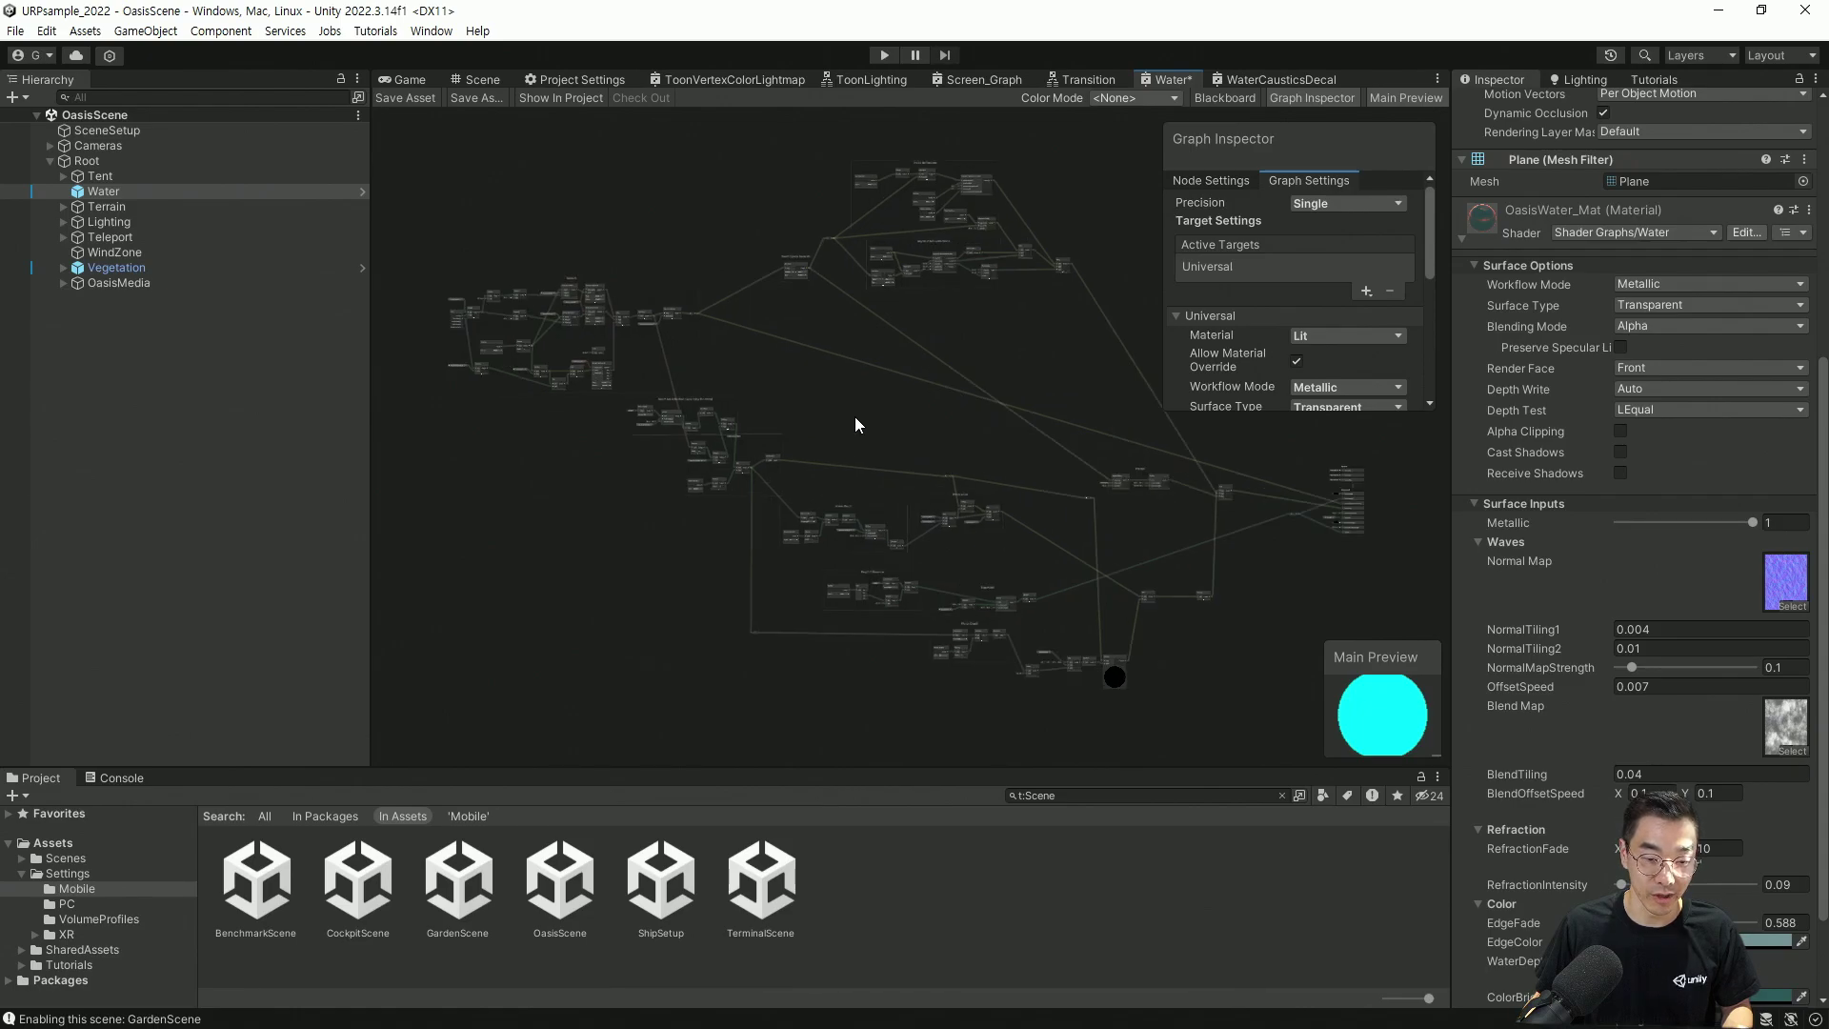
Examine the Normal group in the Water shader graph, from NormalTiling1 and NormalTiling2 to the Lerp and NormalMapStrength
{"action": "scroll", "coordinate": [854, 417], "scroll_direction": "up", "scroll_amount": 3}
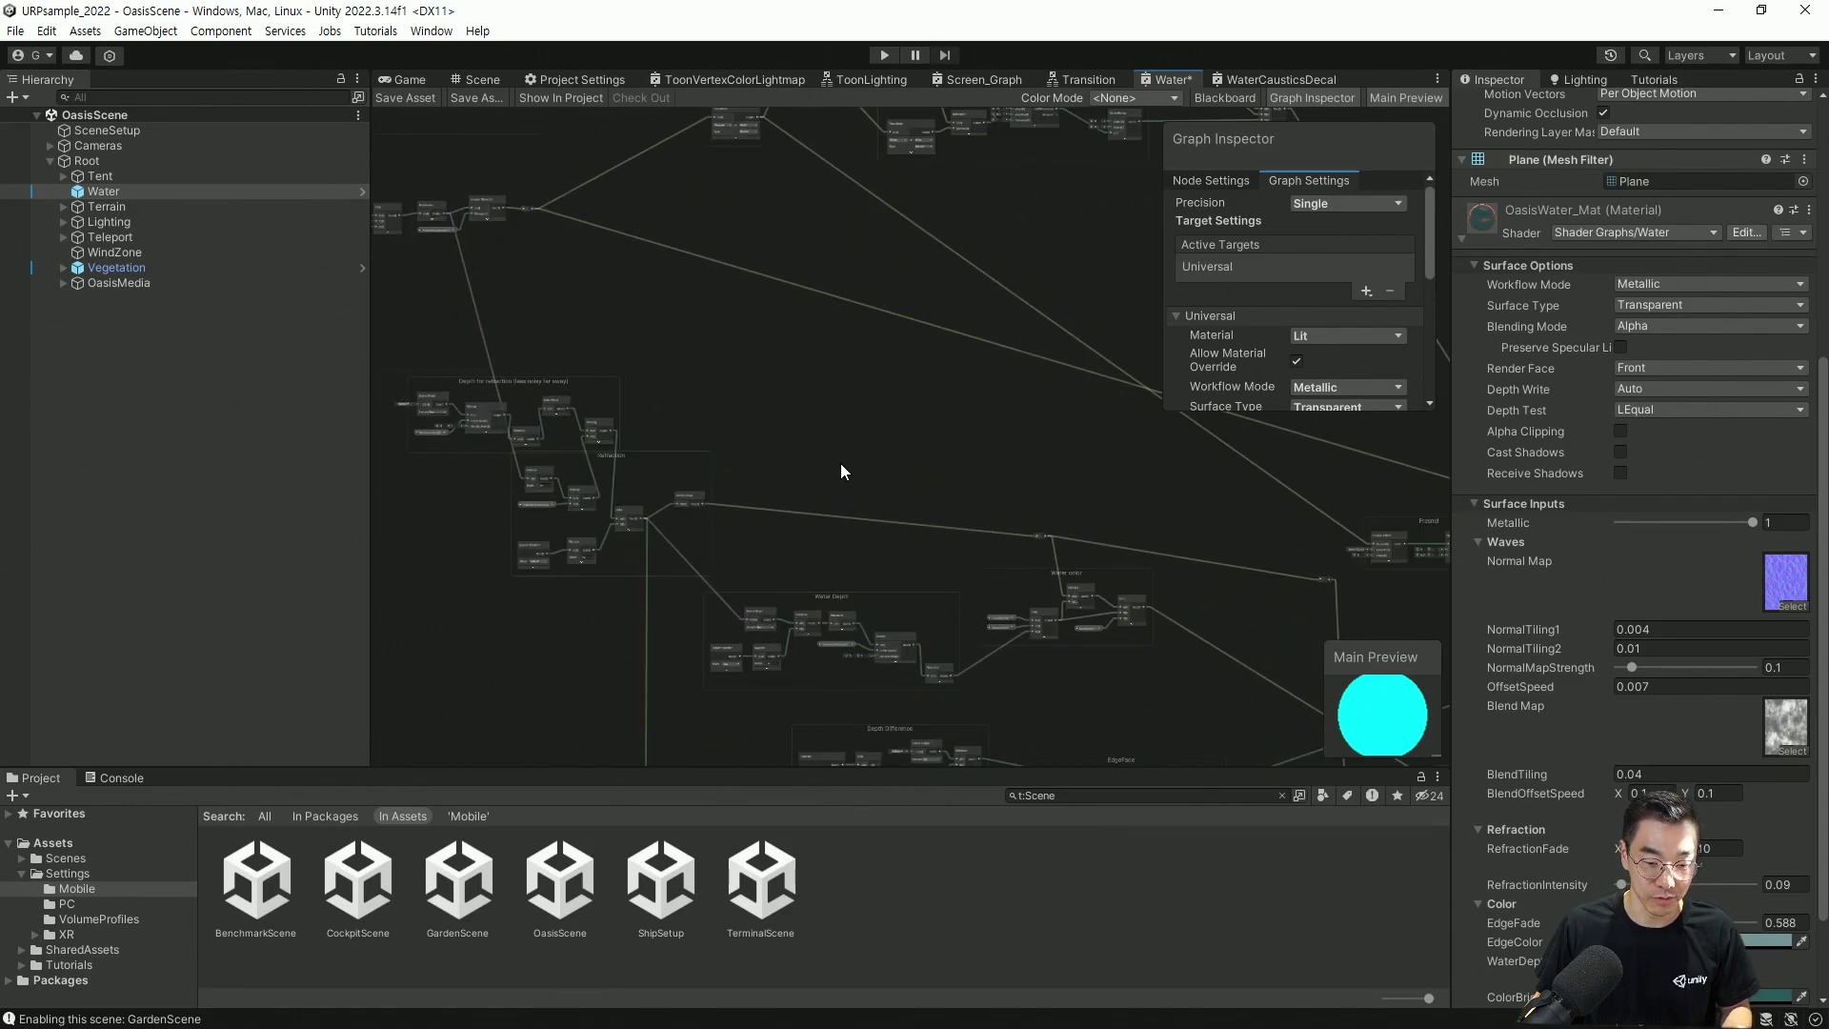
{"action": "scroll", "coordinate": [840, 463], "scroll_direction": "up", "scroll_amount": 3}
{"action": "scroll", "coordinate": [840, 463], "scroll_direction": "down", "scroll_amount": 4}
{"action": "middle_click_drag", "start_coordinate": [838, 364], "coordinate": [987, 422]}
{"action": "scroll", "coordinate": [609, 367], "scroll_direction": "down", "scroll_amount": 3}
{"action": "middle_click_drag", "start_coordinate": [605, 366], "coordinate": [910, 645]}
{"action": "scroll", "coordinate": [922, 403], "scroll_direction": "up", "scroll_amount": 12}
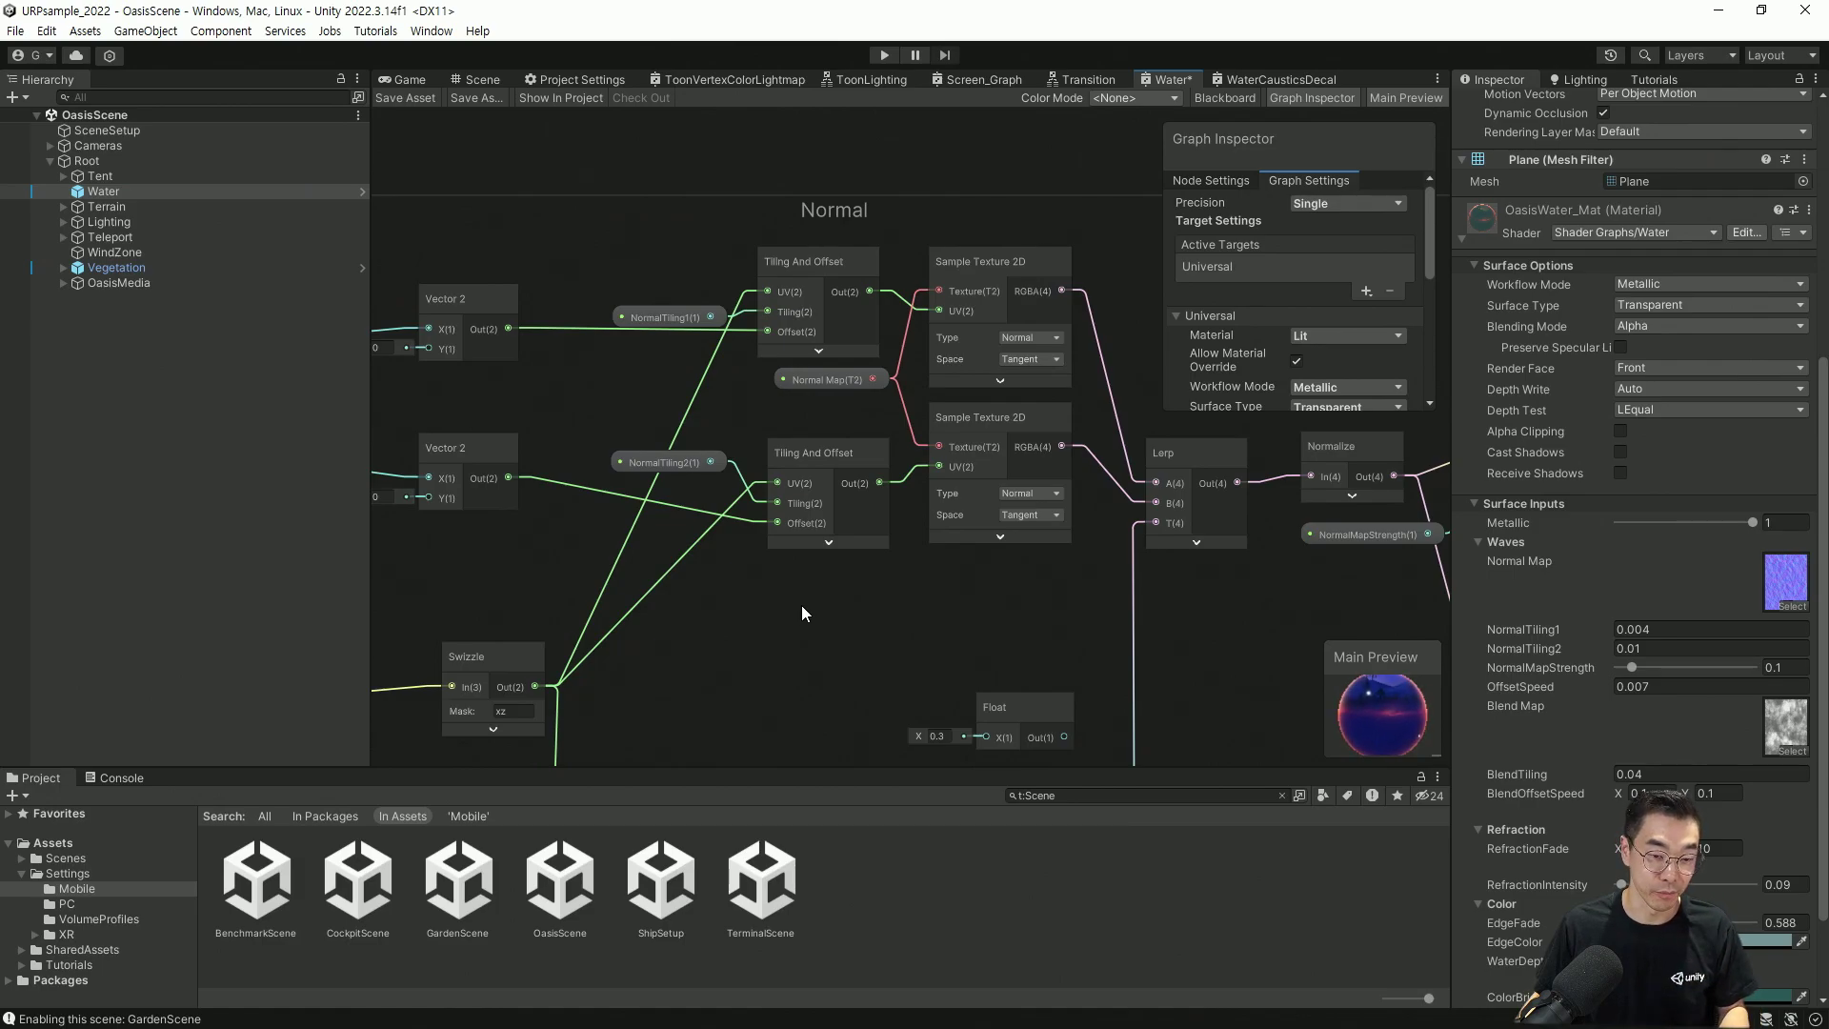
{"action": "scroll", "coordinate": [802, 604], "scroll_direction": "up", "scroll_amount": 3}
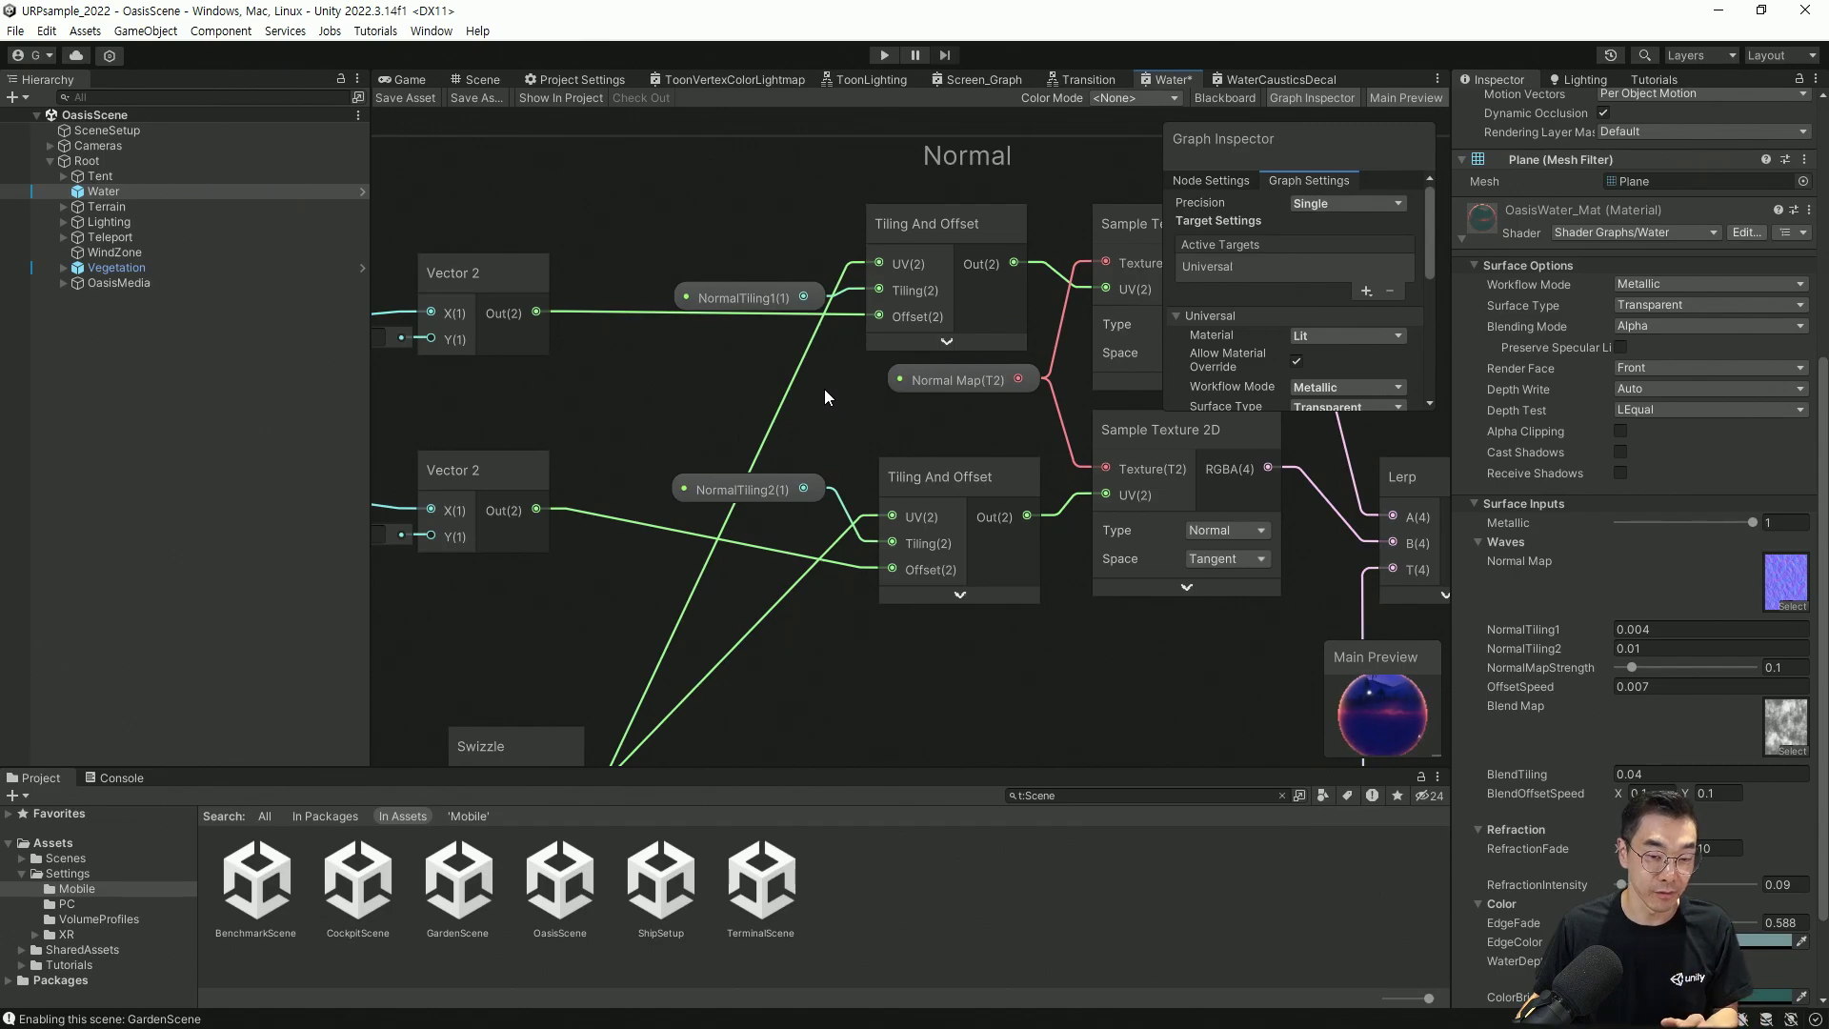
{"action": "middle_click_drag", "start_coordinate": [1236, 463], "coordinate": [652, 426]}
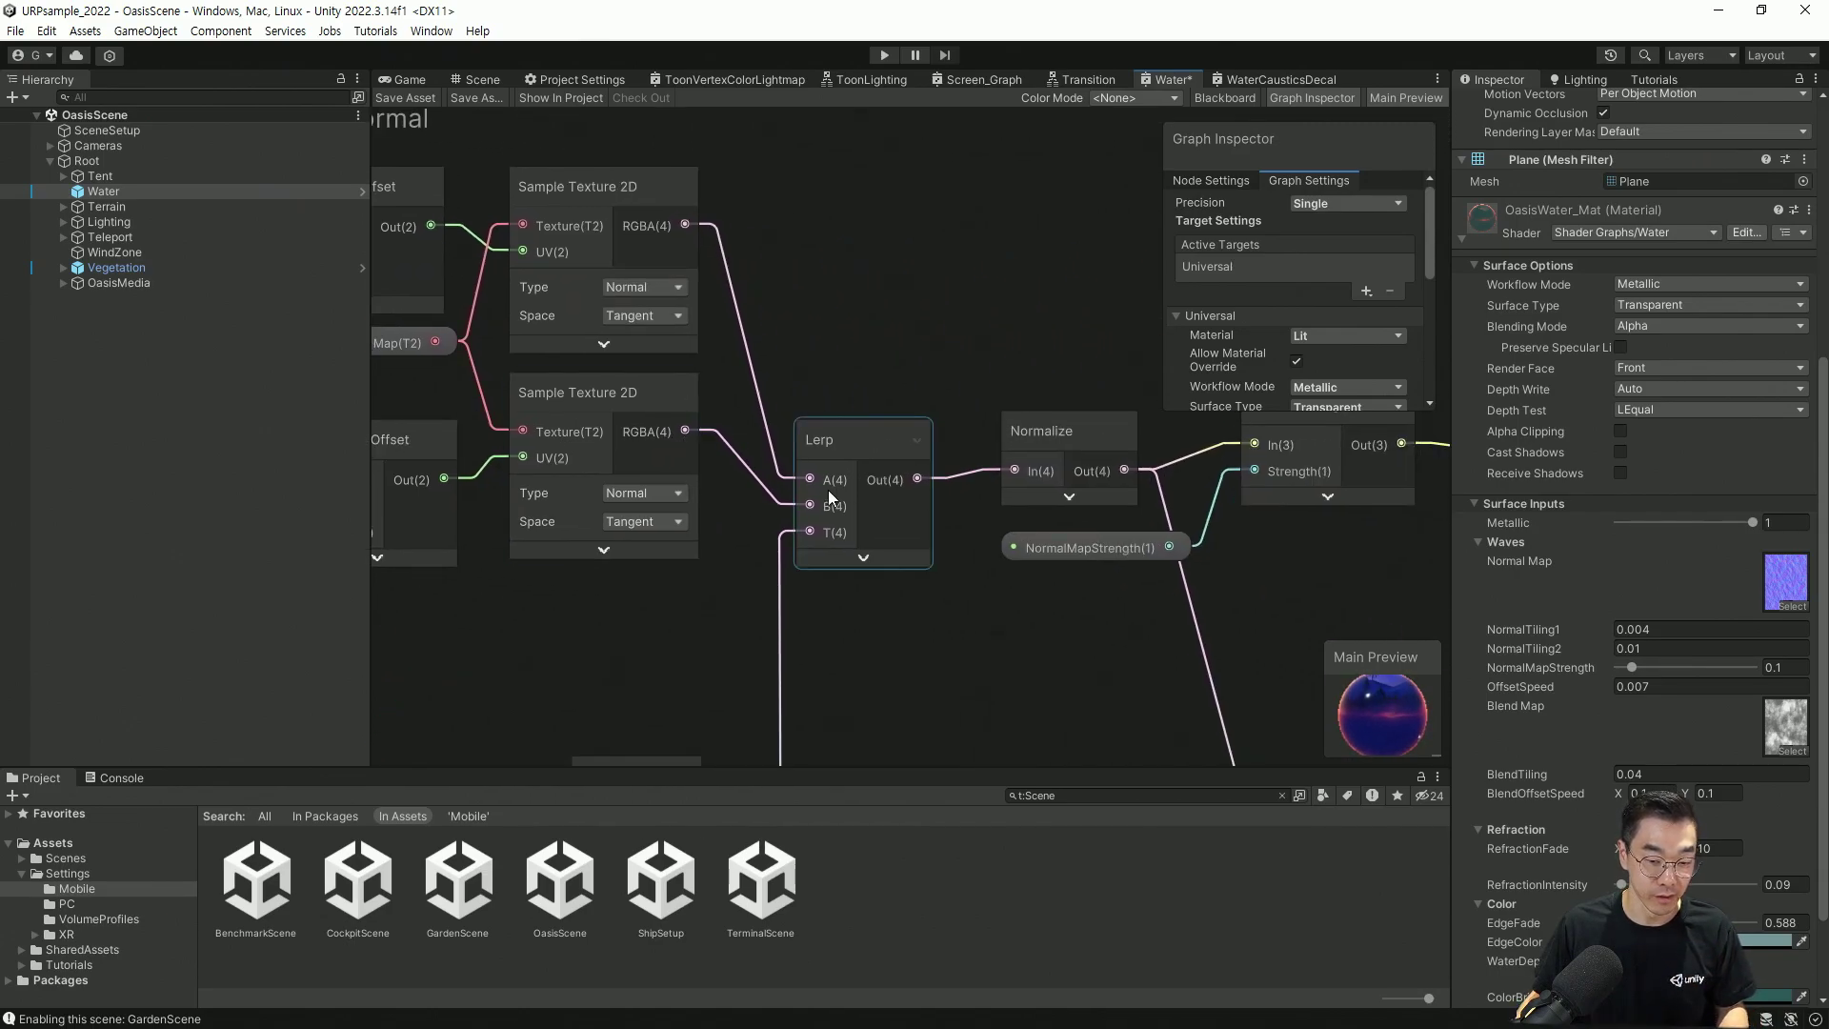
{"action": "scroll", "coordinate": [819, 484], "scroll_direction": "up", "scroll_amount": 2}
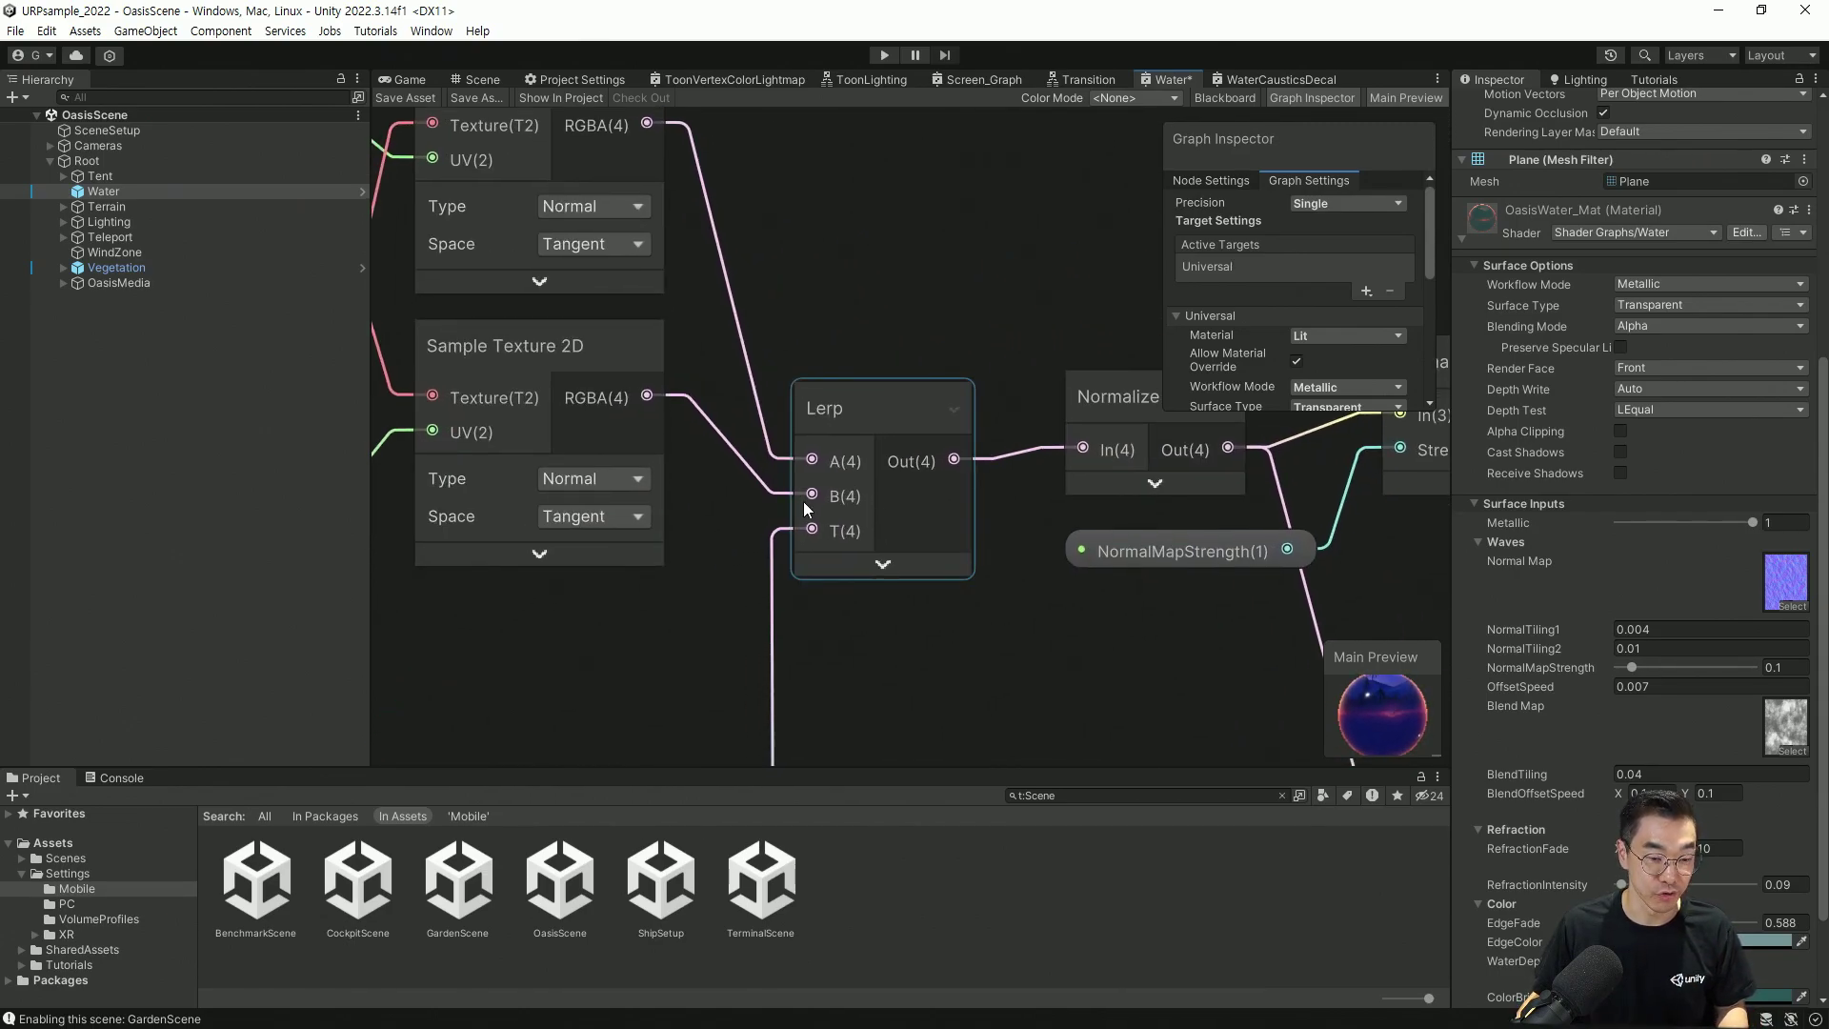
View the wave reflections and the underwater ground of the oasis pond in the Scene view
{"action": "key", "text": "ctrl+1"}
{"action": "middle_click_drag", "start_coordinate": [817, 492], "coordinate": [829, 484]}
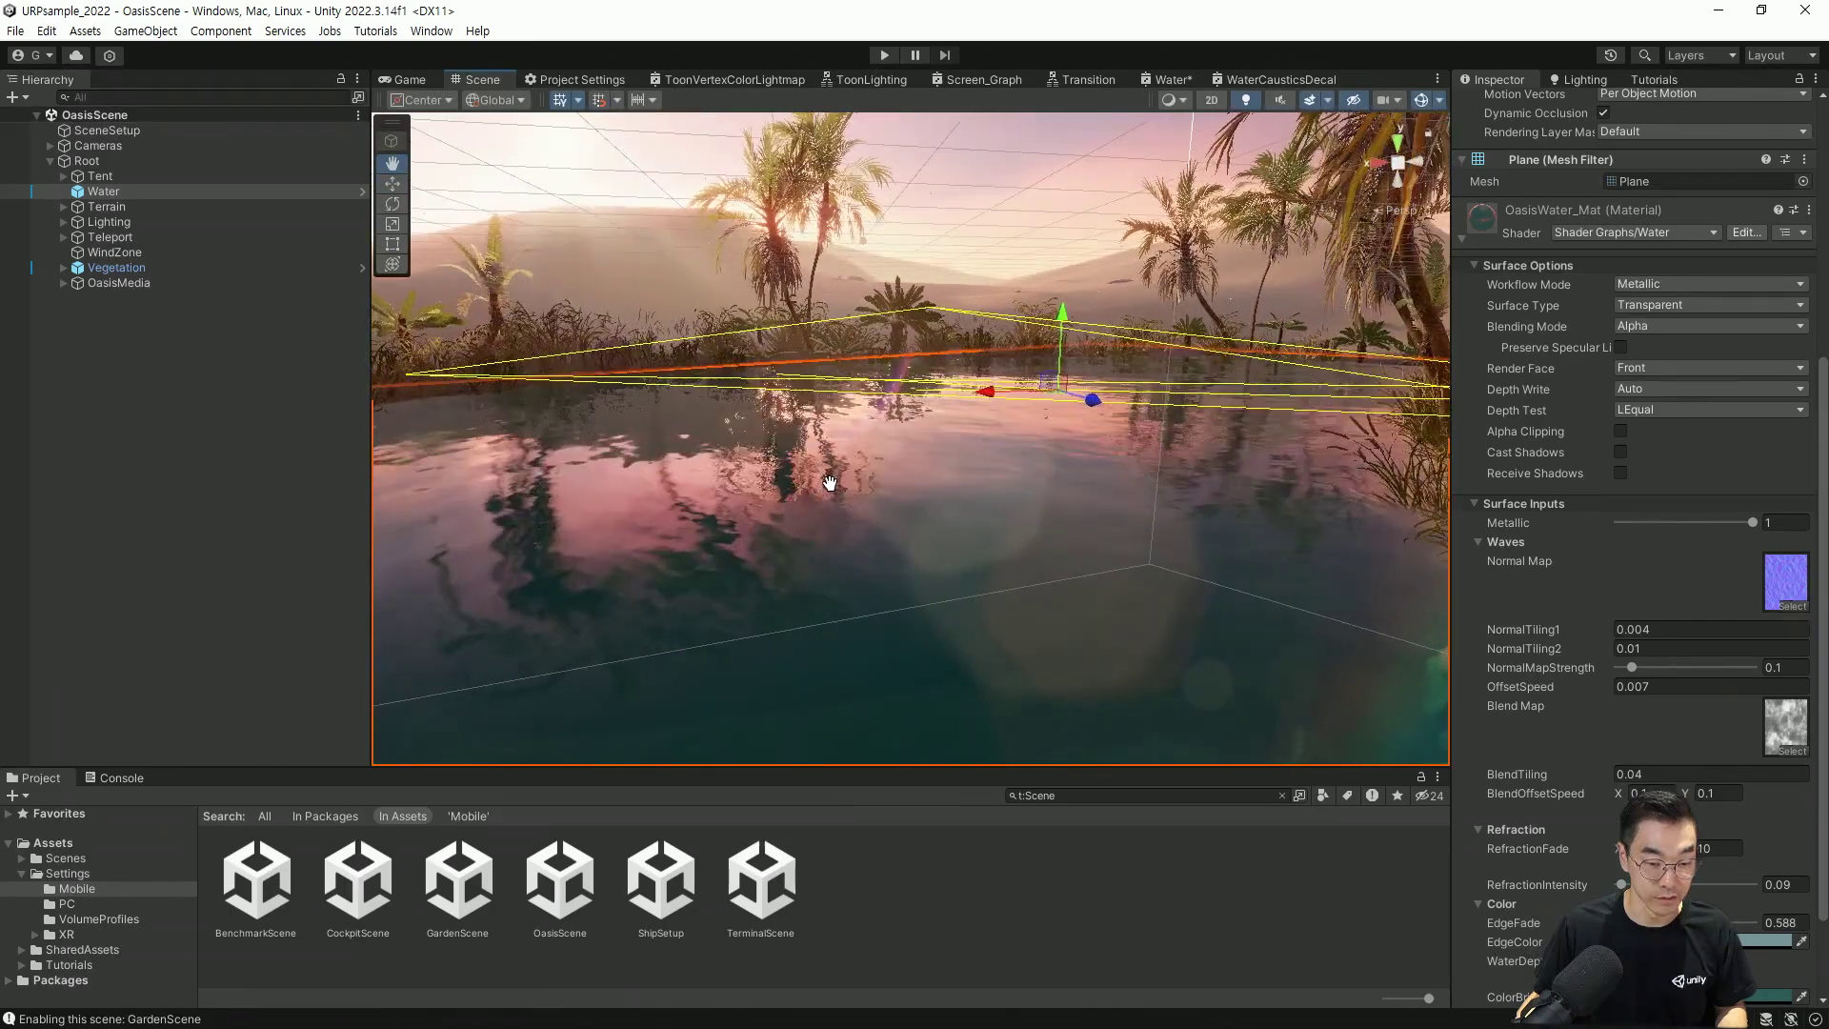
{"action": "left_click_drag", "start_coordinate": [830, 483], "coordinate": [836, 476]}
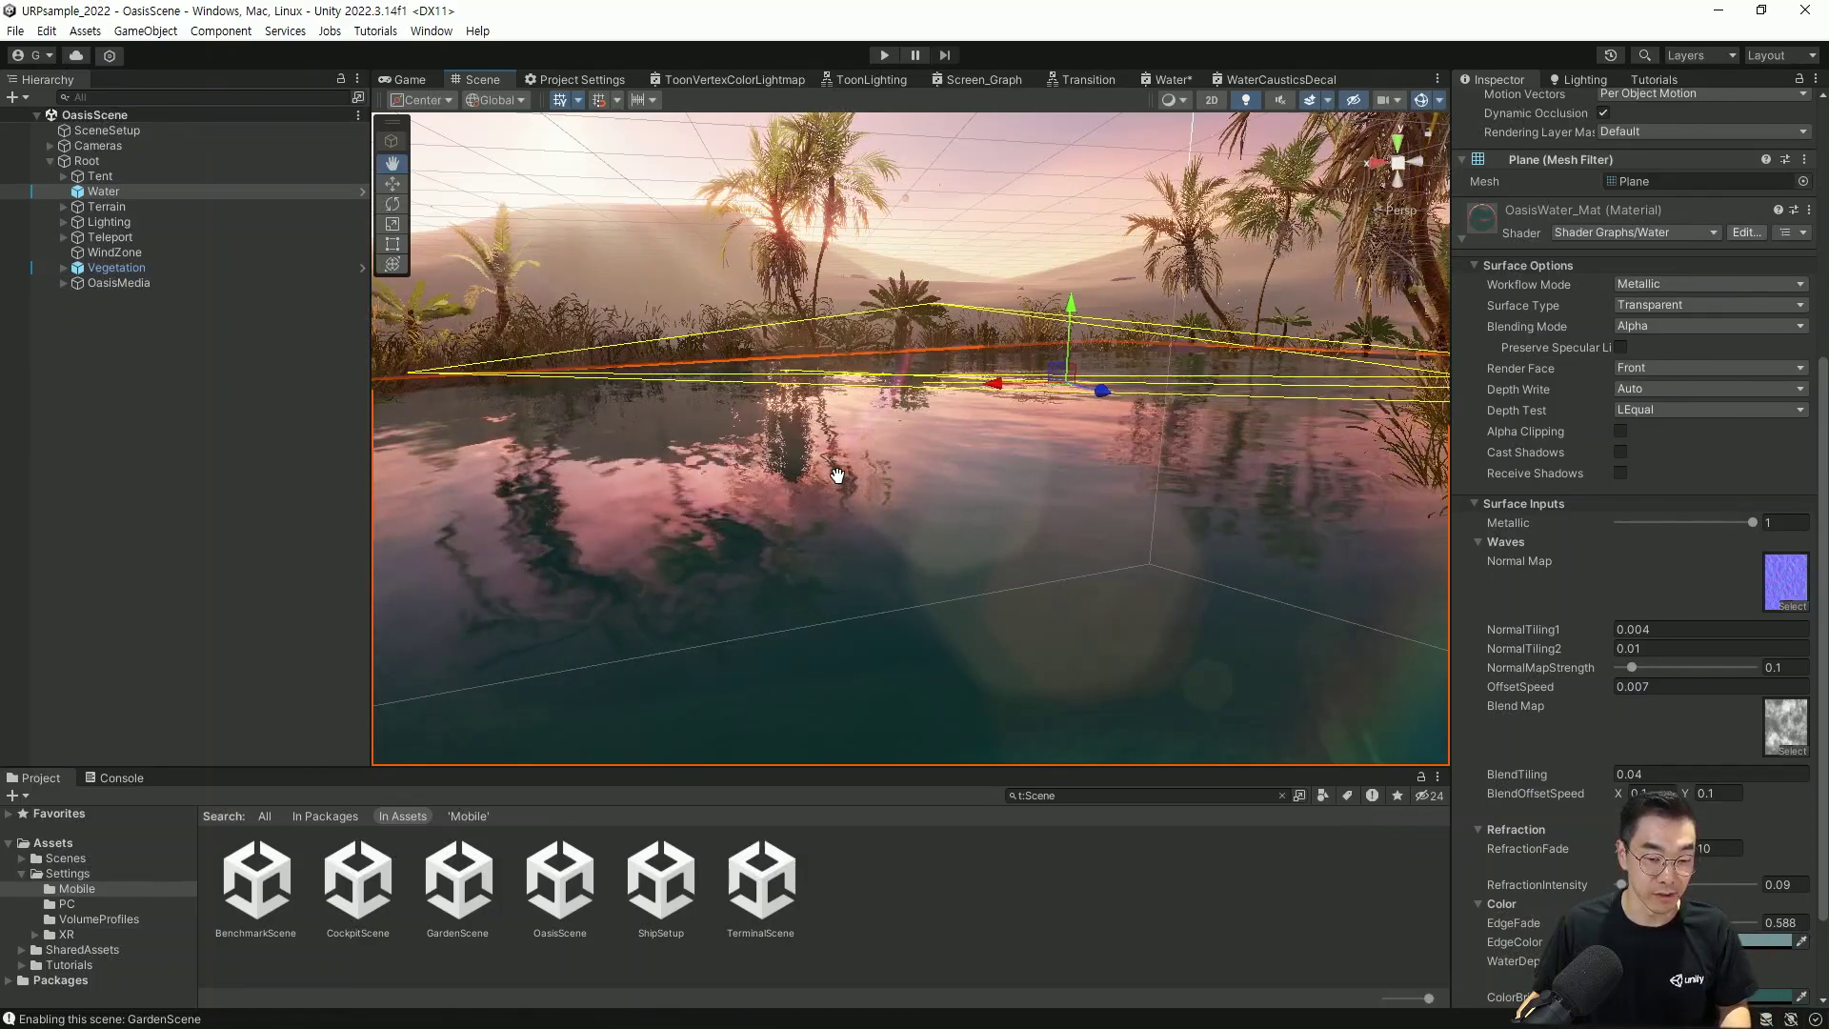
{"action": "middle_click_drag", "start_coordinate": [837, 475], "coordinate": [841, 475]}
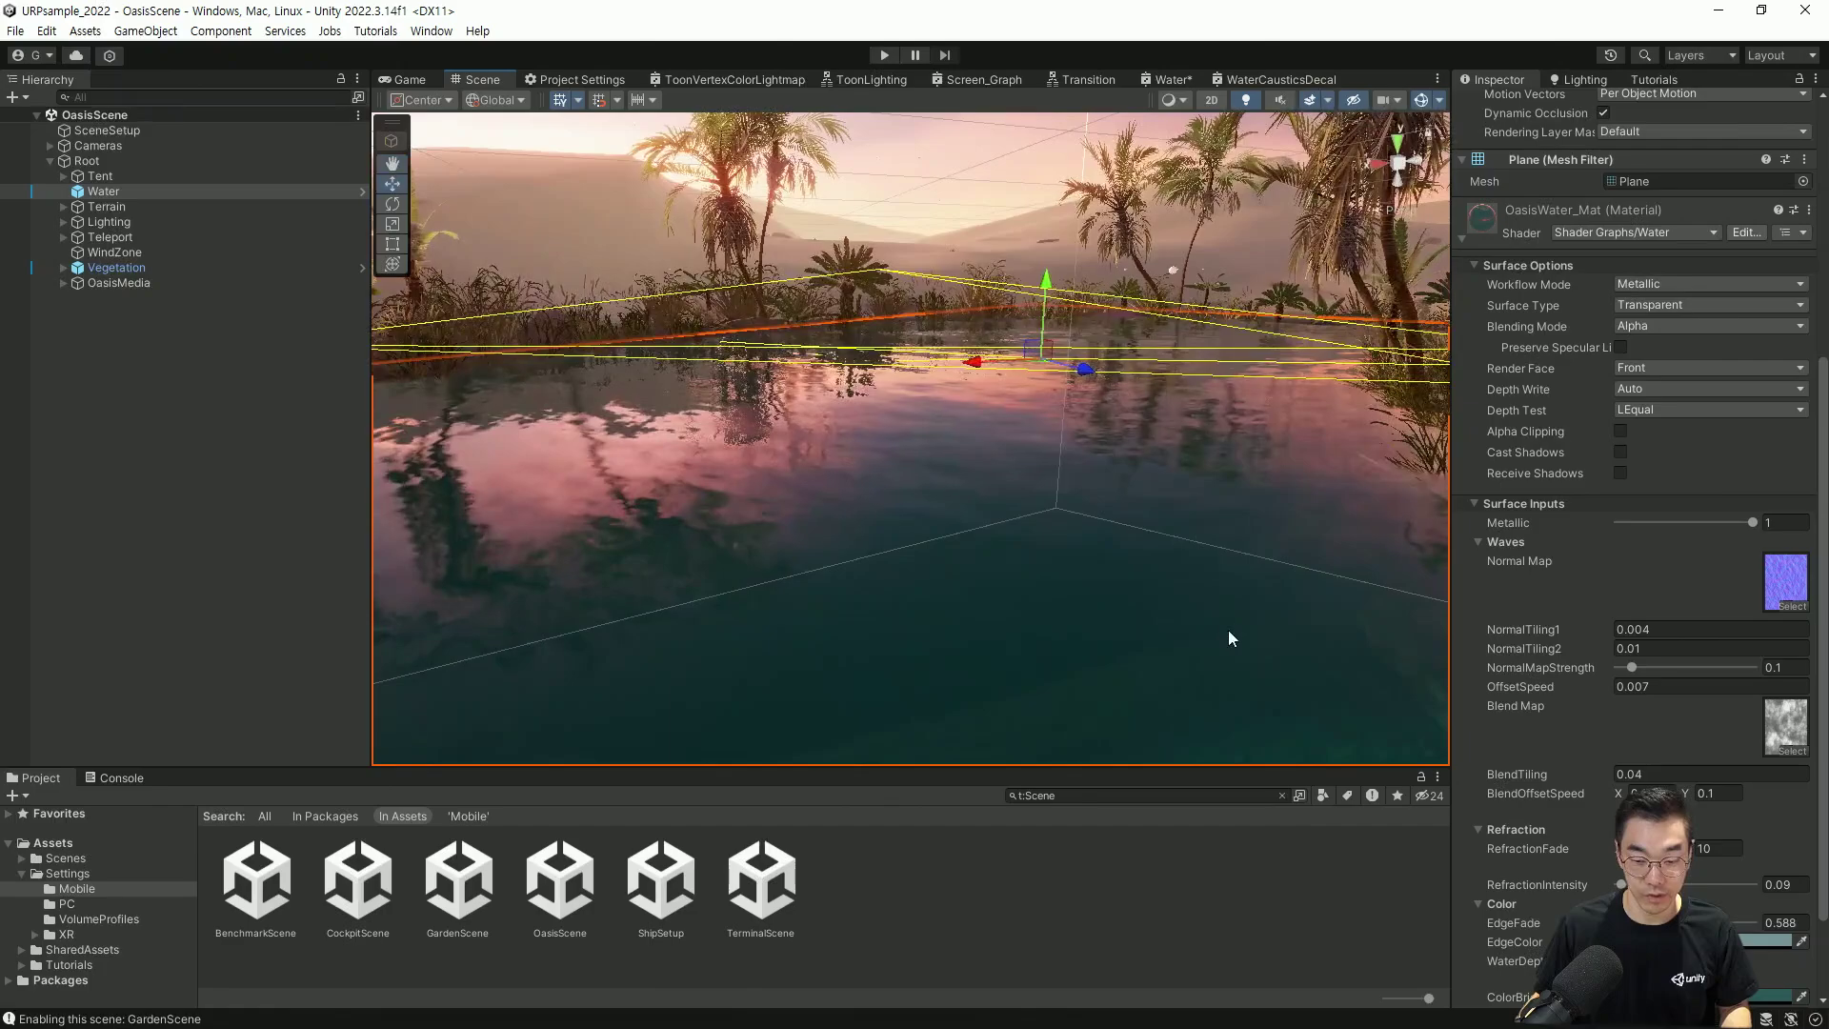
{"action": "right_click_drag", "start_coordinate": [1229, 637], "coordinate": [1149, 684]}
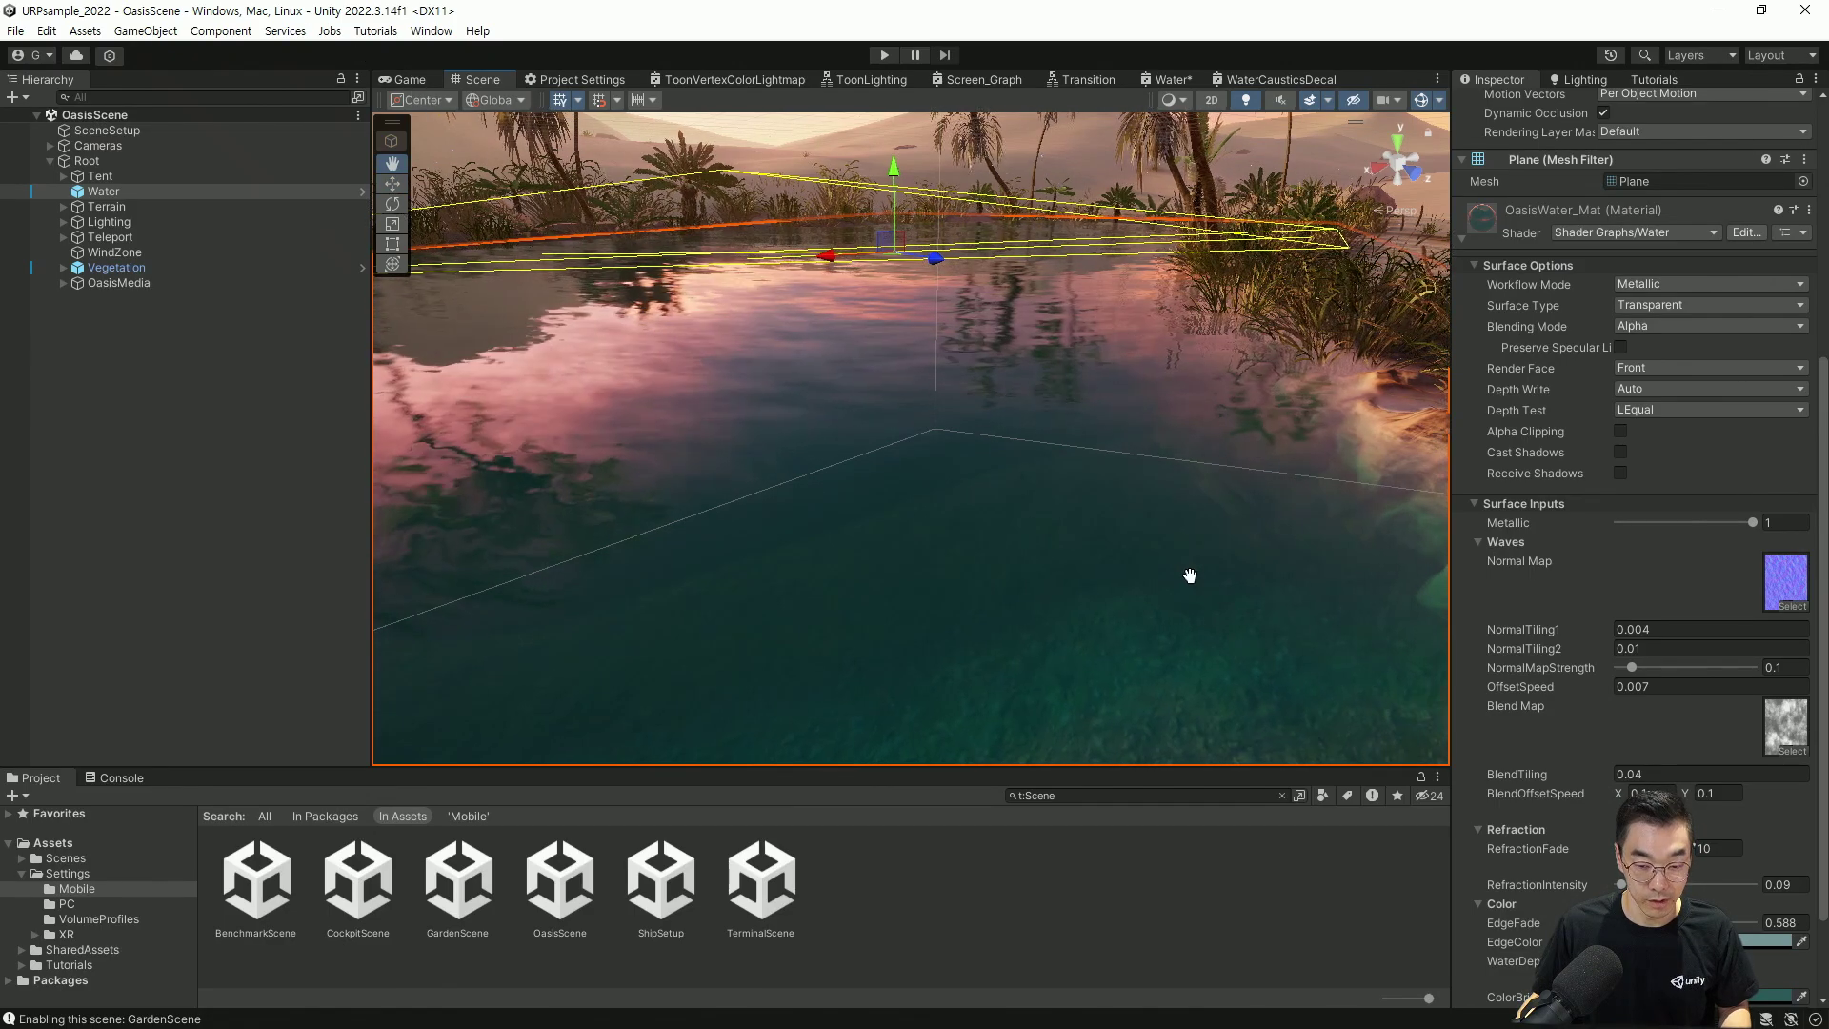
{"action": "middle_click_drag", "start_coordinate": [1187, 575], "coordinate": [1196, 567]}
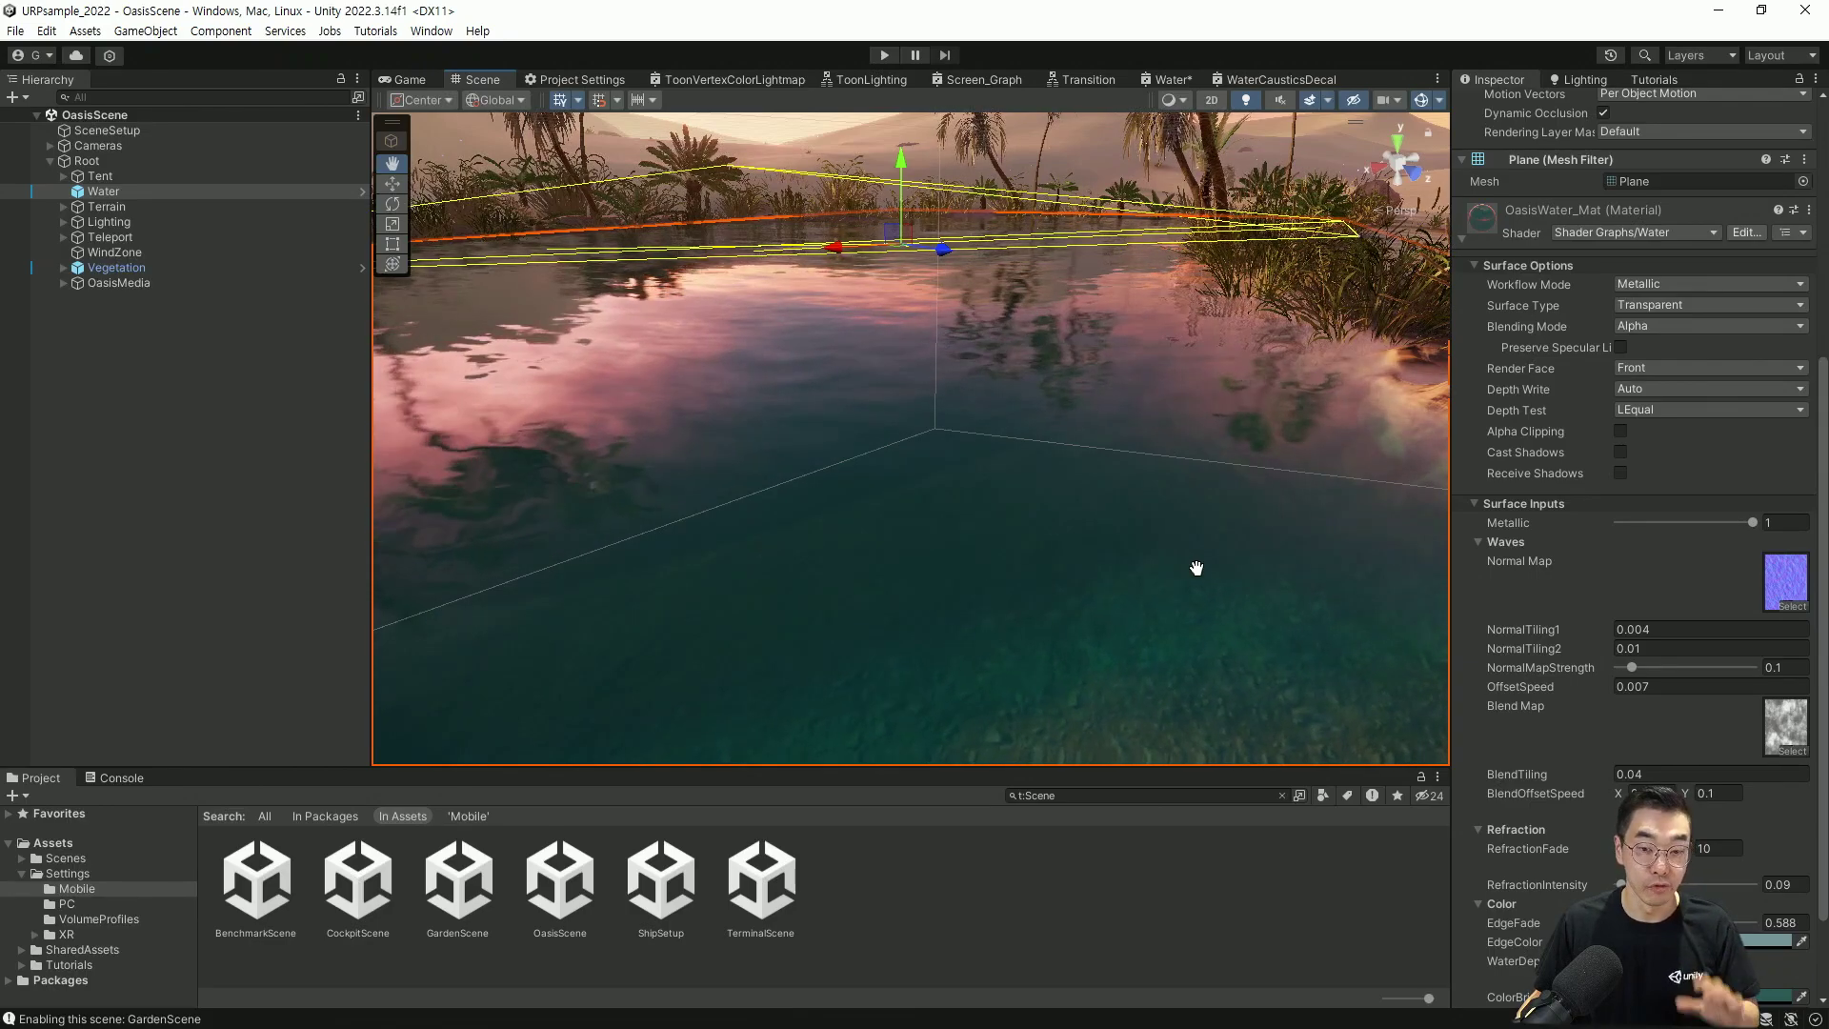
{"action": "middle_click_drag", "start_coordinate": [1196, 568], "coordinate": [1198, 578]}
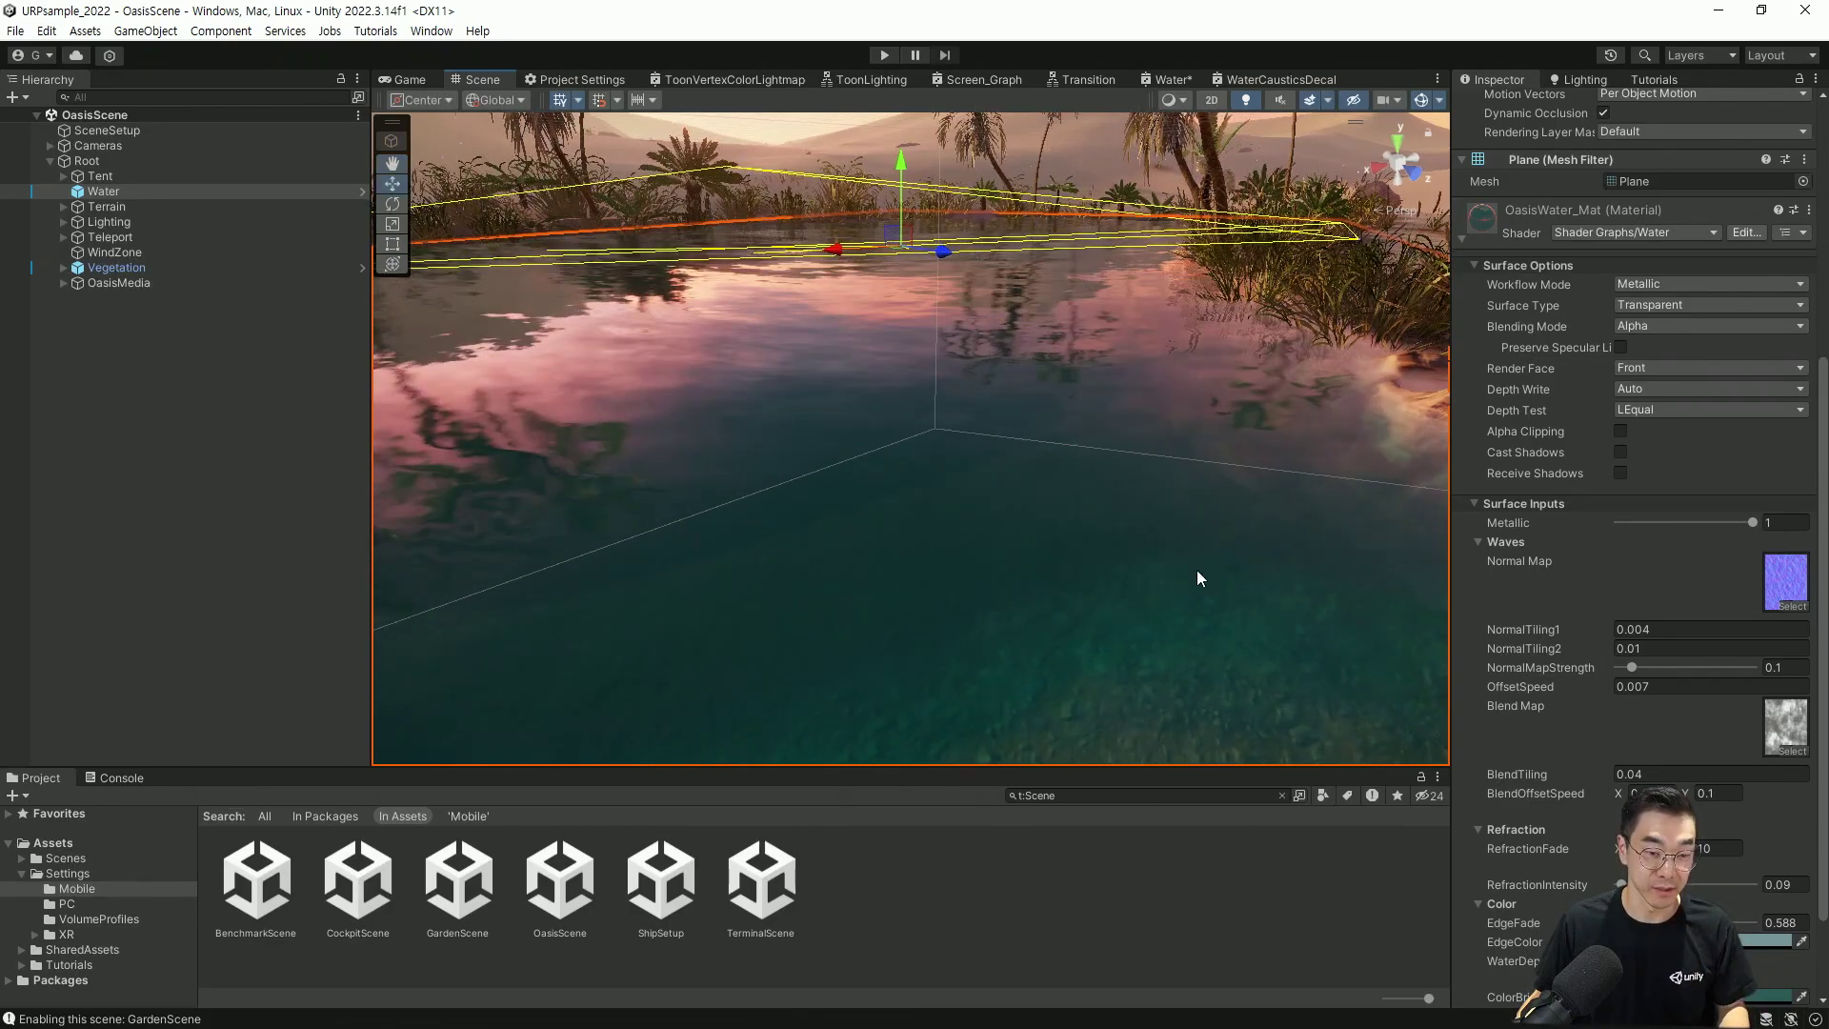
Return to the Water shader graph and examine the Refraction group, including RefractionIntensity, Screen Position and the Add node feeding Scene Color
{"action": "left_click", "coordinate": [1168, 78]}
{"action": "middle_click_drag", "start_coordinate": [819, 526], "coordinate": [882, 444]}
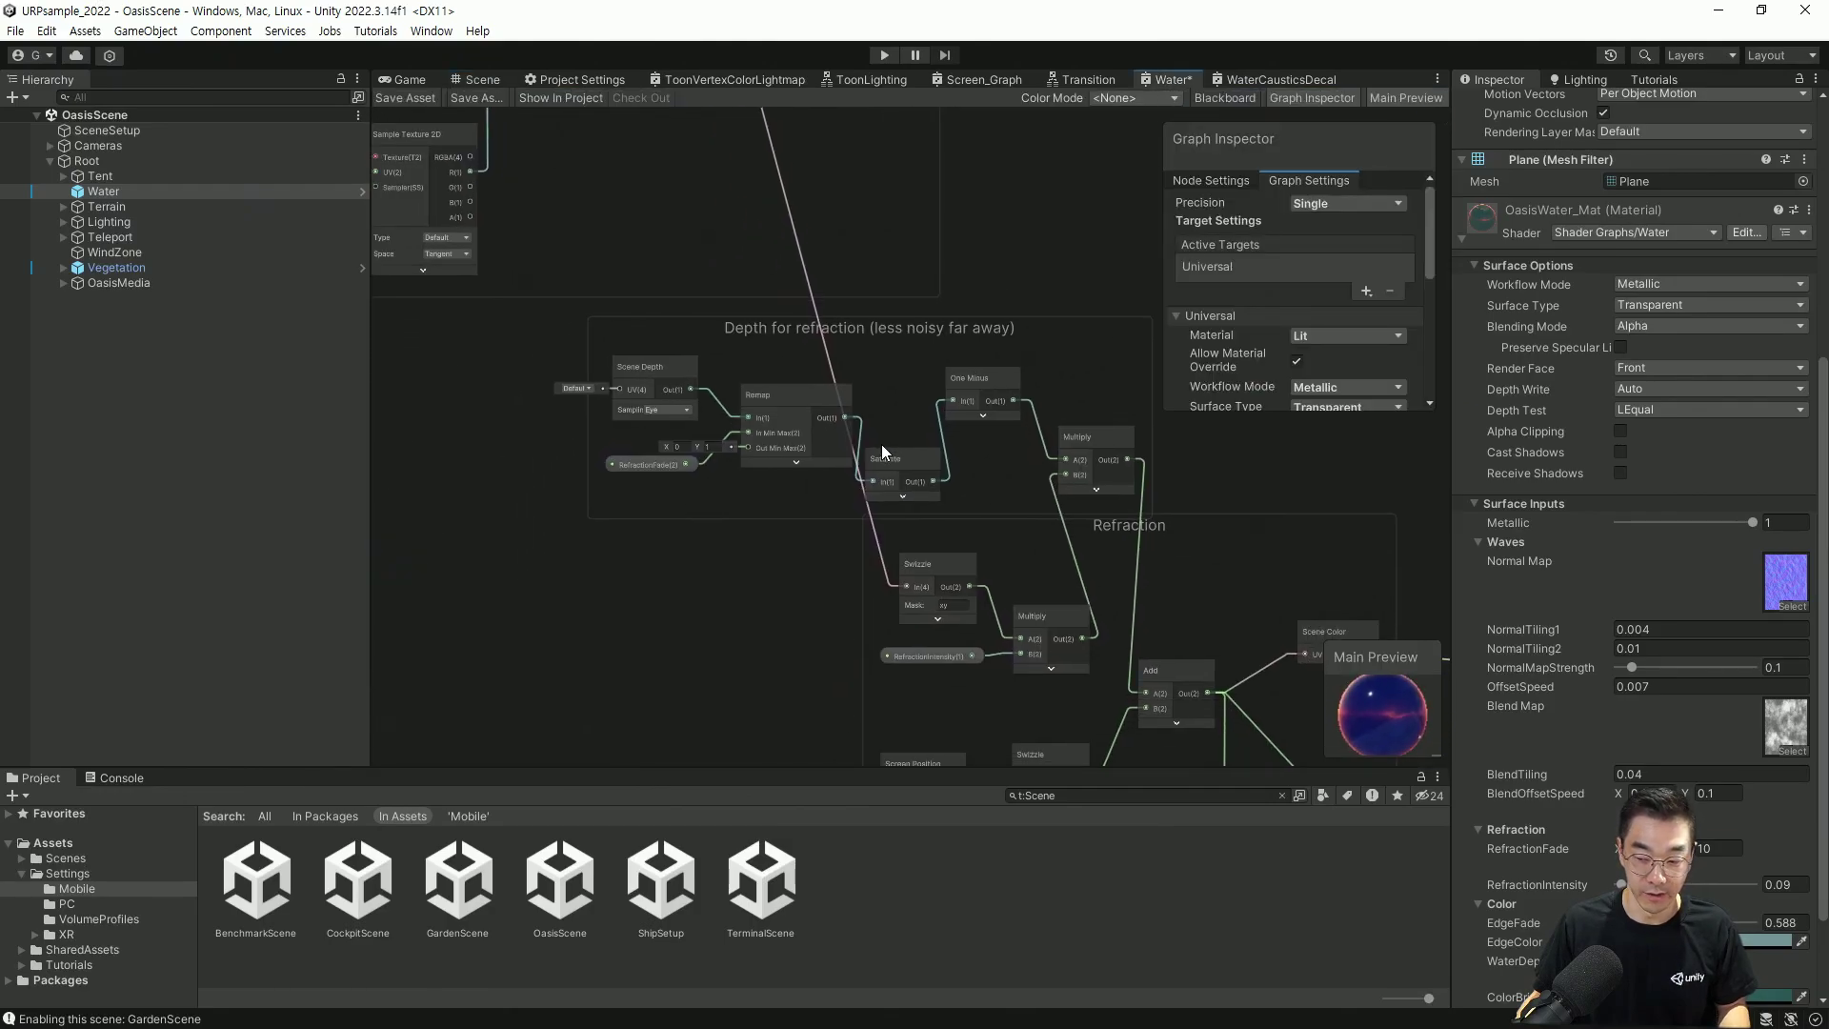
{"action": "scroll", "coordinate": [794, 355], "scroll_direction": "up", "scroll_amount": 3}
{"action": "middle_click_drag", "start_coordinate": [1031, 513], "coordinate": [776, 310]}
{"action": "middle_click_drag", "start_coordinate": [941, 529], "coordinate": [703, 345]}
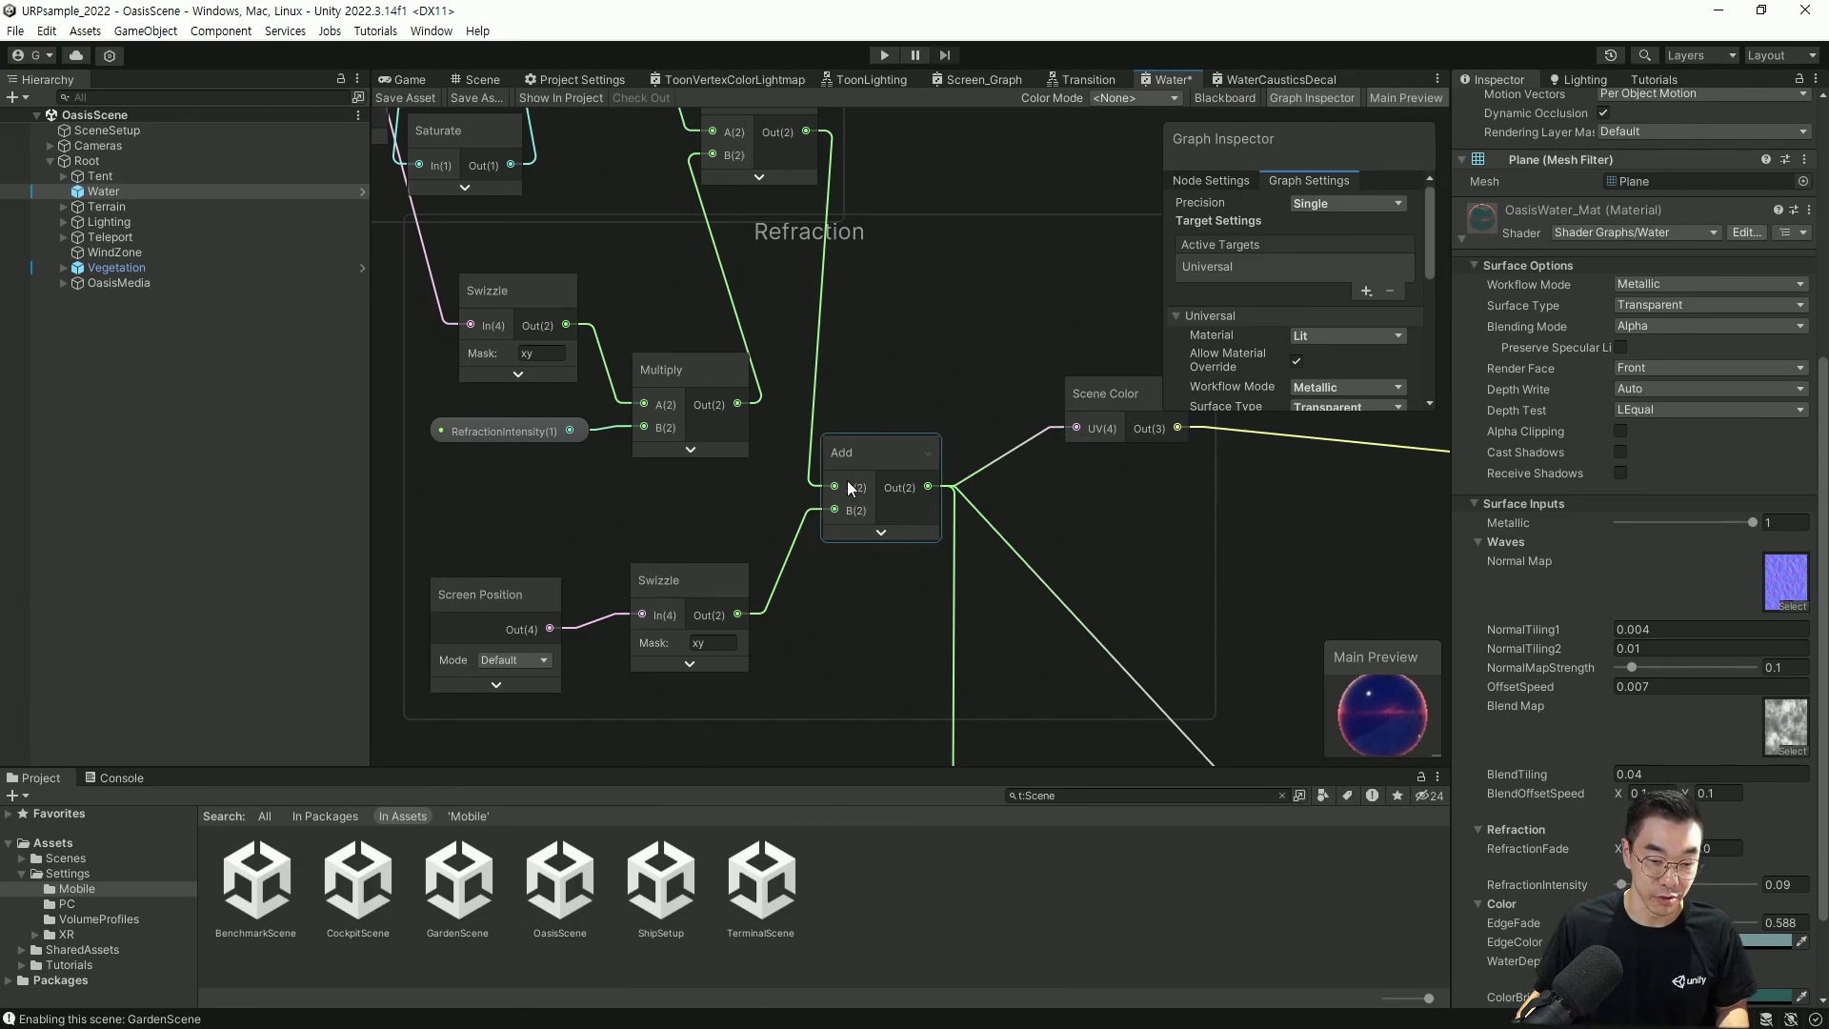
{"action": "scroll", "coordinate": [866, 459], "scroll_direction": "up", "scroll_amount": 1}
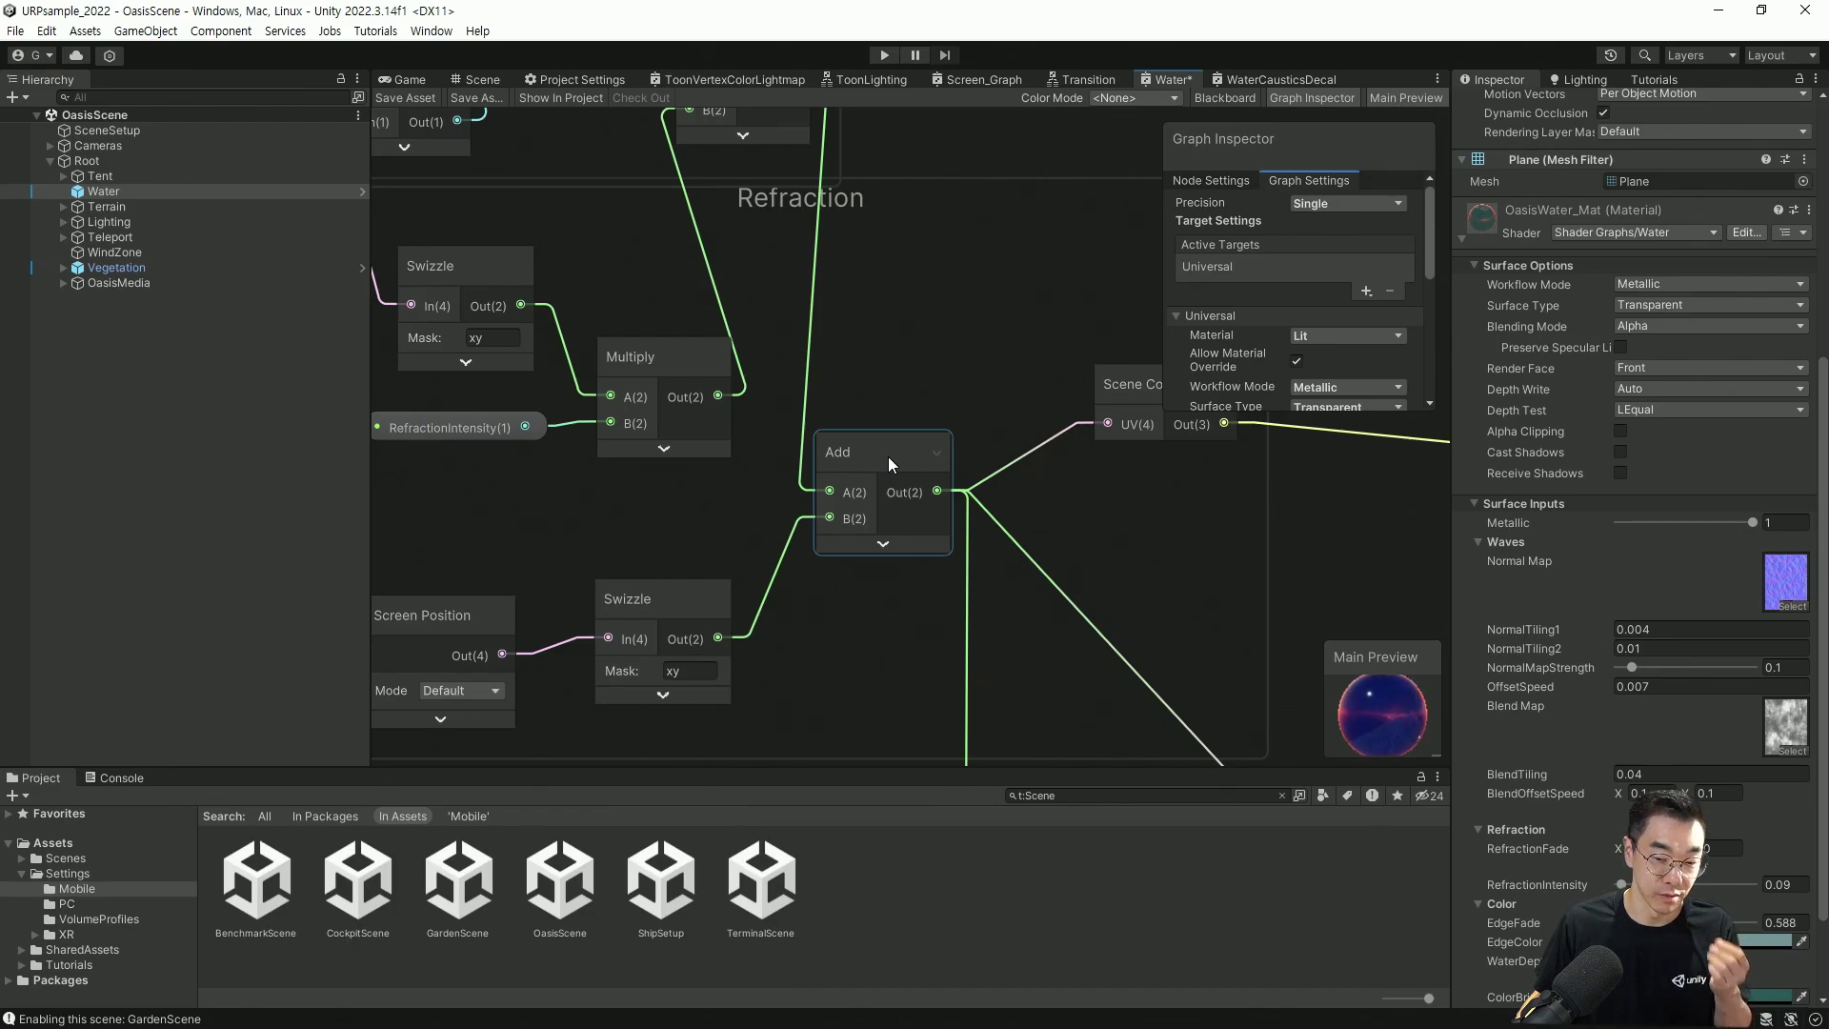
{"action": "scroll", "coordinate": [1053, 482], "scroll_direction": "down", "scroll_amount": 1}
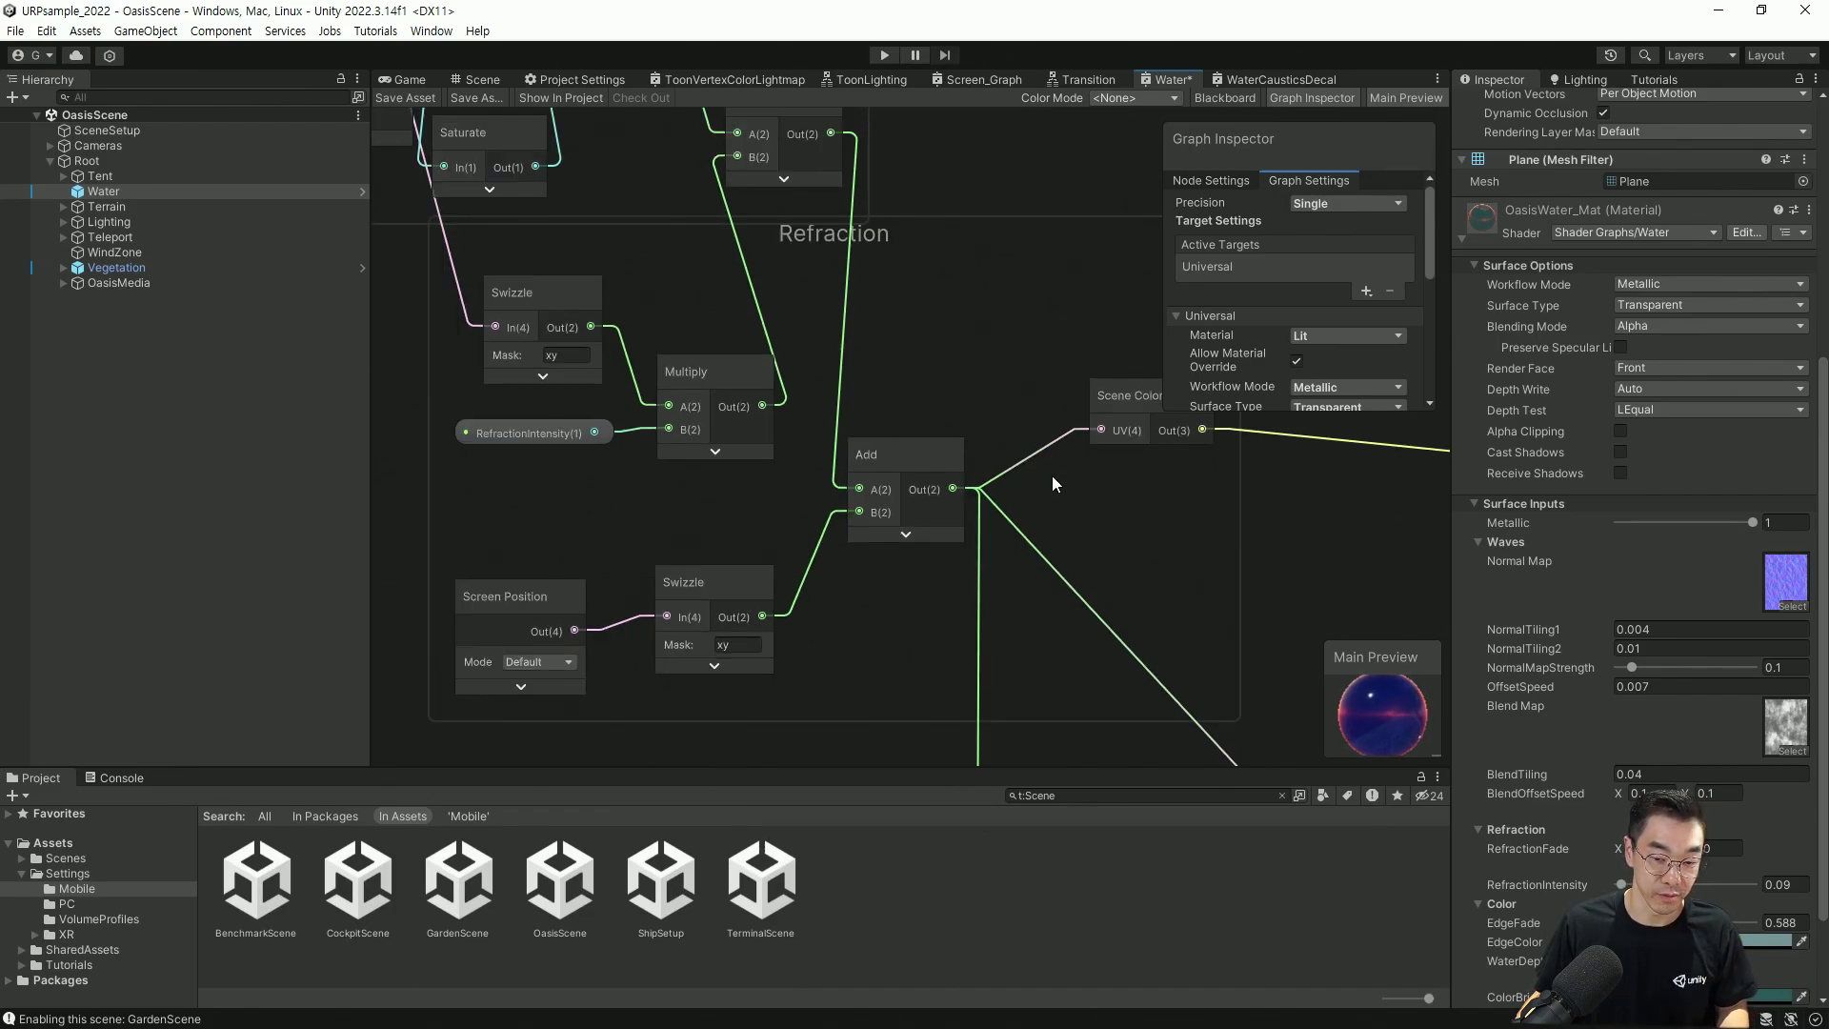
Examine the Water color group, where a Lerp blends ColorBright and ColorDeep
{"action": "scroll", "coordinate": [1051, 476], "scroll_direction": "down", "scroll_amount": 2}
{"action": "middle_click_drag", "start_coordinate": [1052, 476], "coordinate": [303, 318]}
{"action": "middle_click_drag", "start_coordinate": [1206, 542], "coordinate": [500, 436]}
{"action": "scroll", "coordinate": [764, 470], "scroll_direction": "up", "scroll_amount": 4}
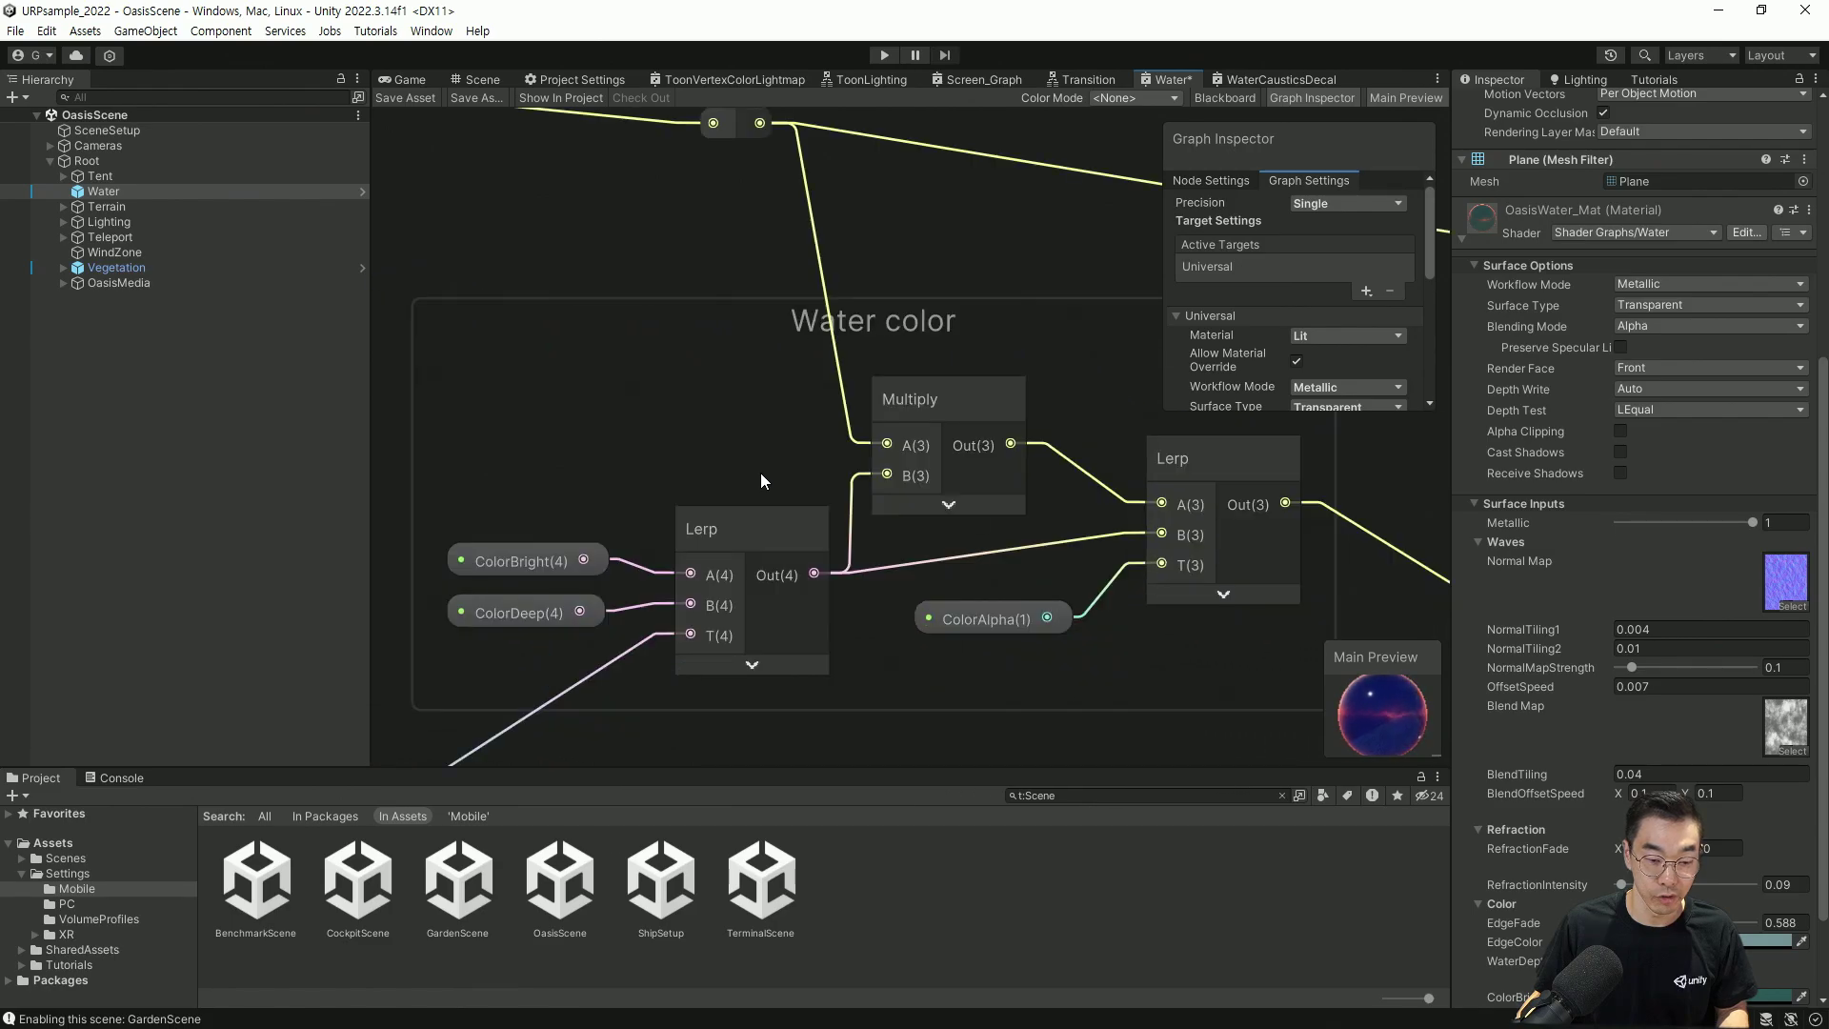
{"action": "scroll", "coordinate": [643, 510], "scroll_direction": "down", "scroll_amount": 1}
{"action": "scroll", "coordinate": [626, 507], "scroll_direction": "up", "scroll_amount": 3}
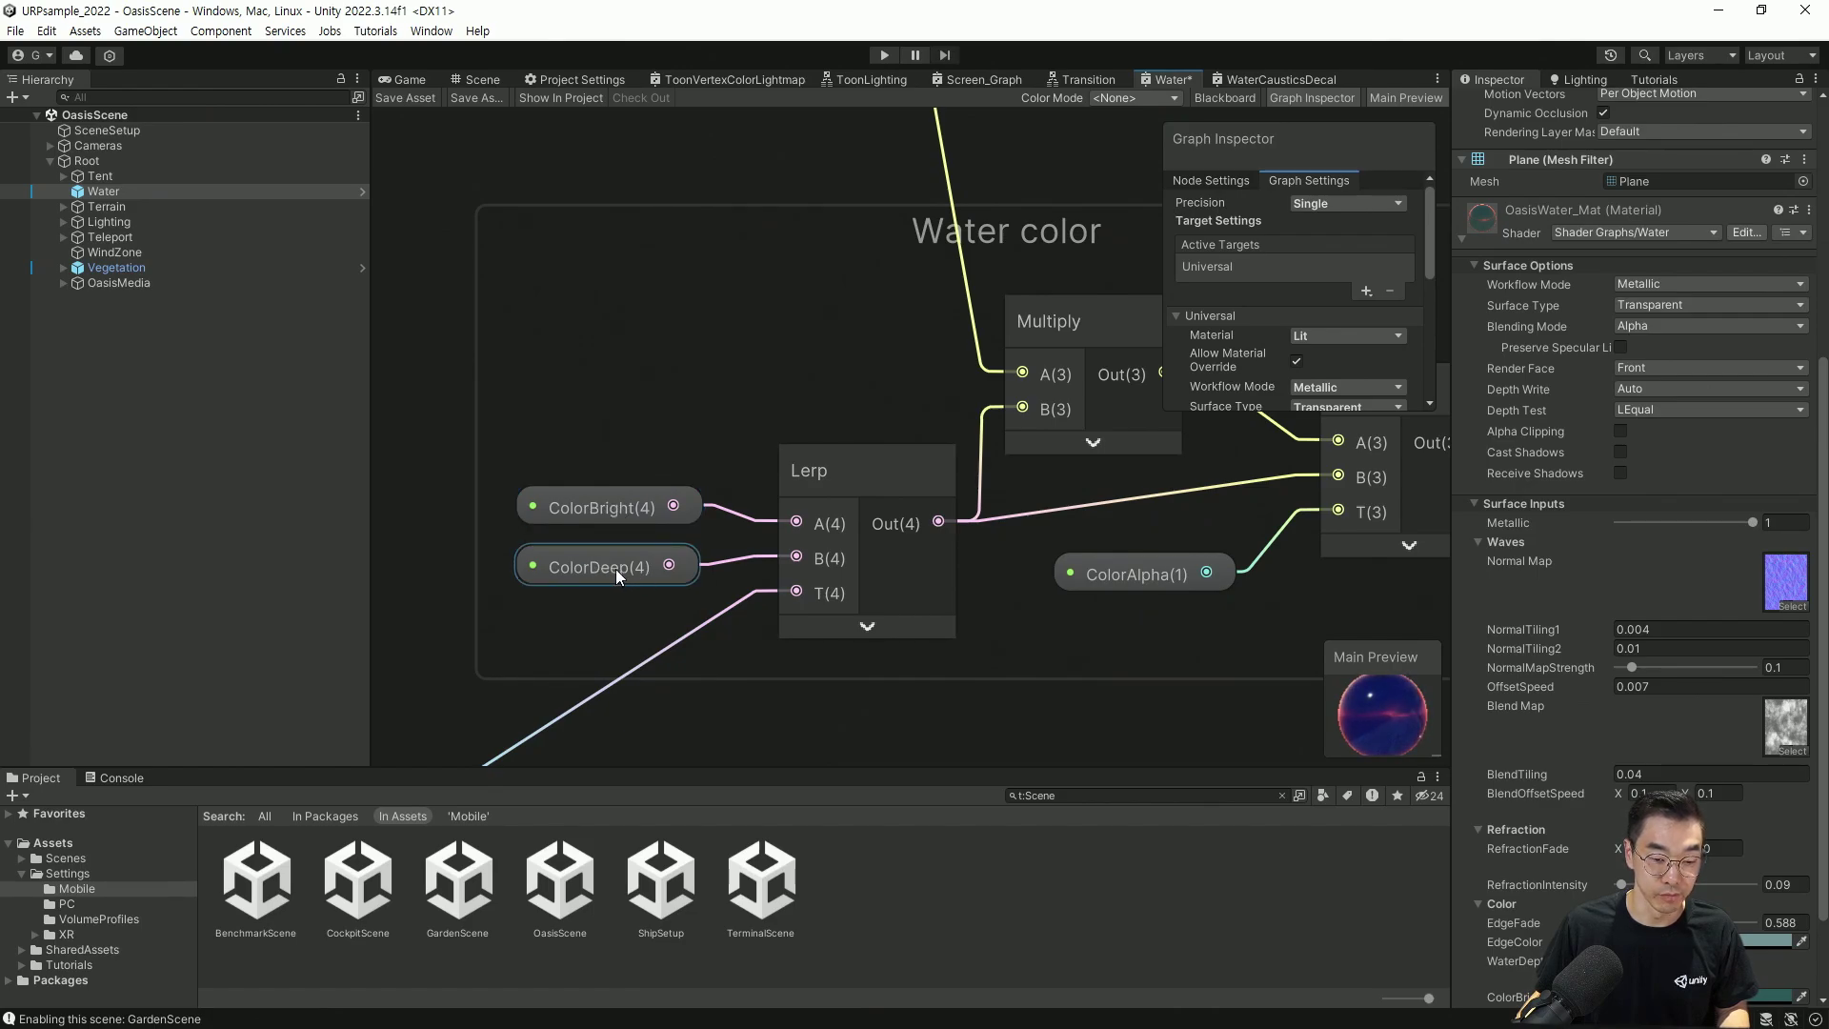
Trace the color Lerp's T input back to its Saturate node and examine the ColorAlpha blend
{"action": "scroll", "coordinate": [604, 569], "scroll_direction": "down", "scroll_amount": 2}
{"action": "middle_click_drag", "start_coordinate": [562, 656], "coordinate": [985, 427]}
{"action": "middle_click_drag", "start_coordinate": [419, 490], "coordinate": [780, 573]}
{"action": "middle_click_drag", "start_coordinate": [1221, 578], "coordinate": [717, 586]}
{"action": "middle_click_drag", "start_coordinate": [1099, 508], "coordinate": [804, 560]}
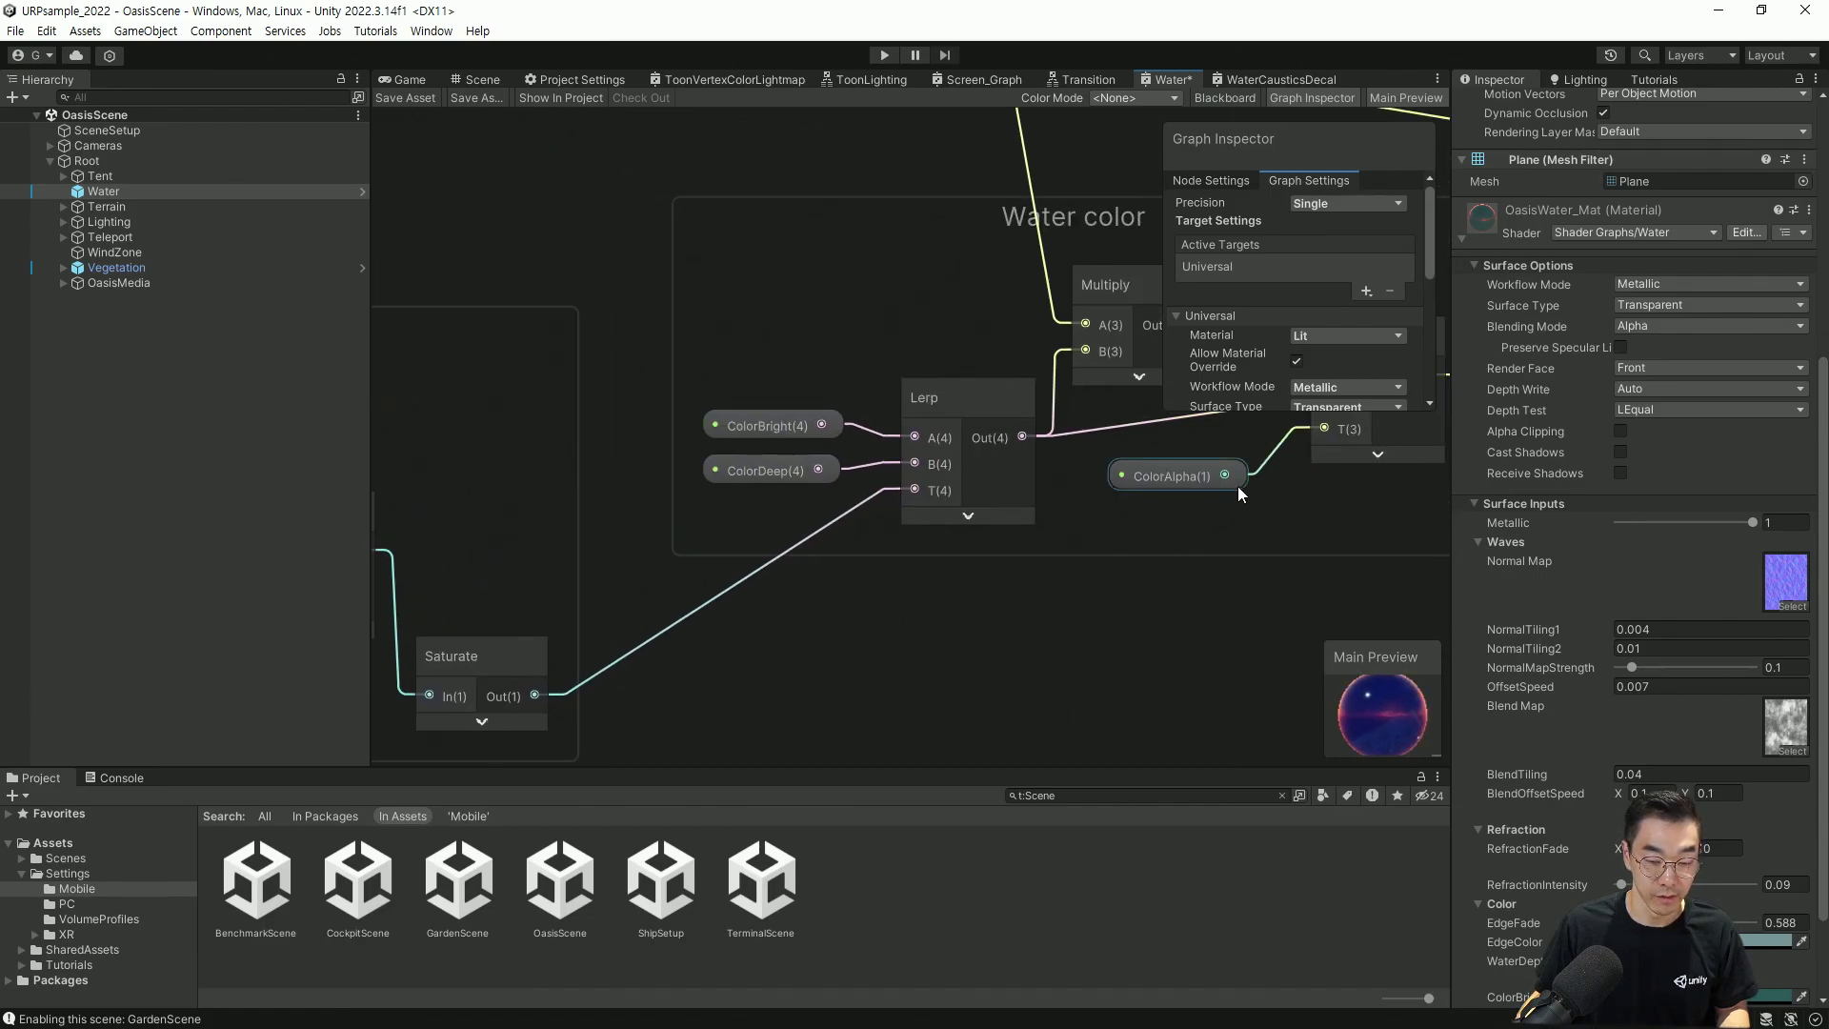
{"action": "middle_click_drag", "start_coordinate": [1240, 484], "coordinate": [990, 558]}
{"action": "scroll", "coordinate": [853, 516], "scroll_direction": "up", "scroll_amount": 2}
{"action": "middle_click_drag", "start_coordinate": [657, 562], "coordinate": [936, 533]}
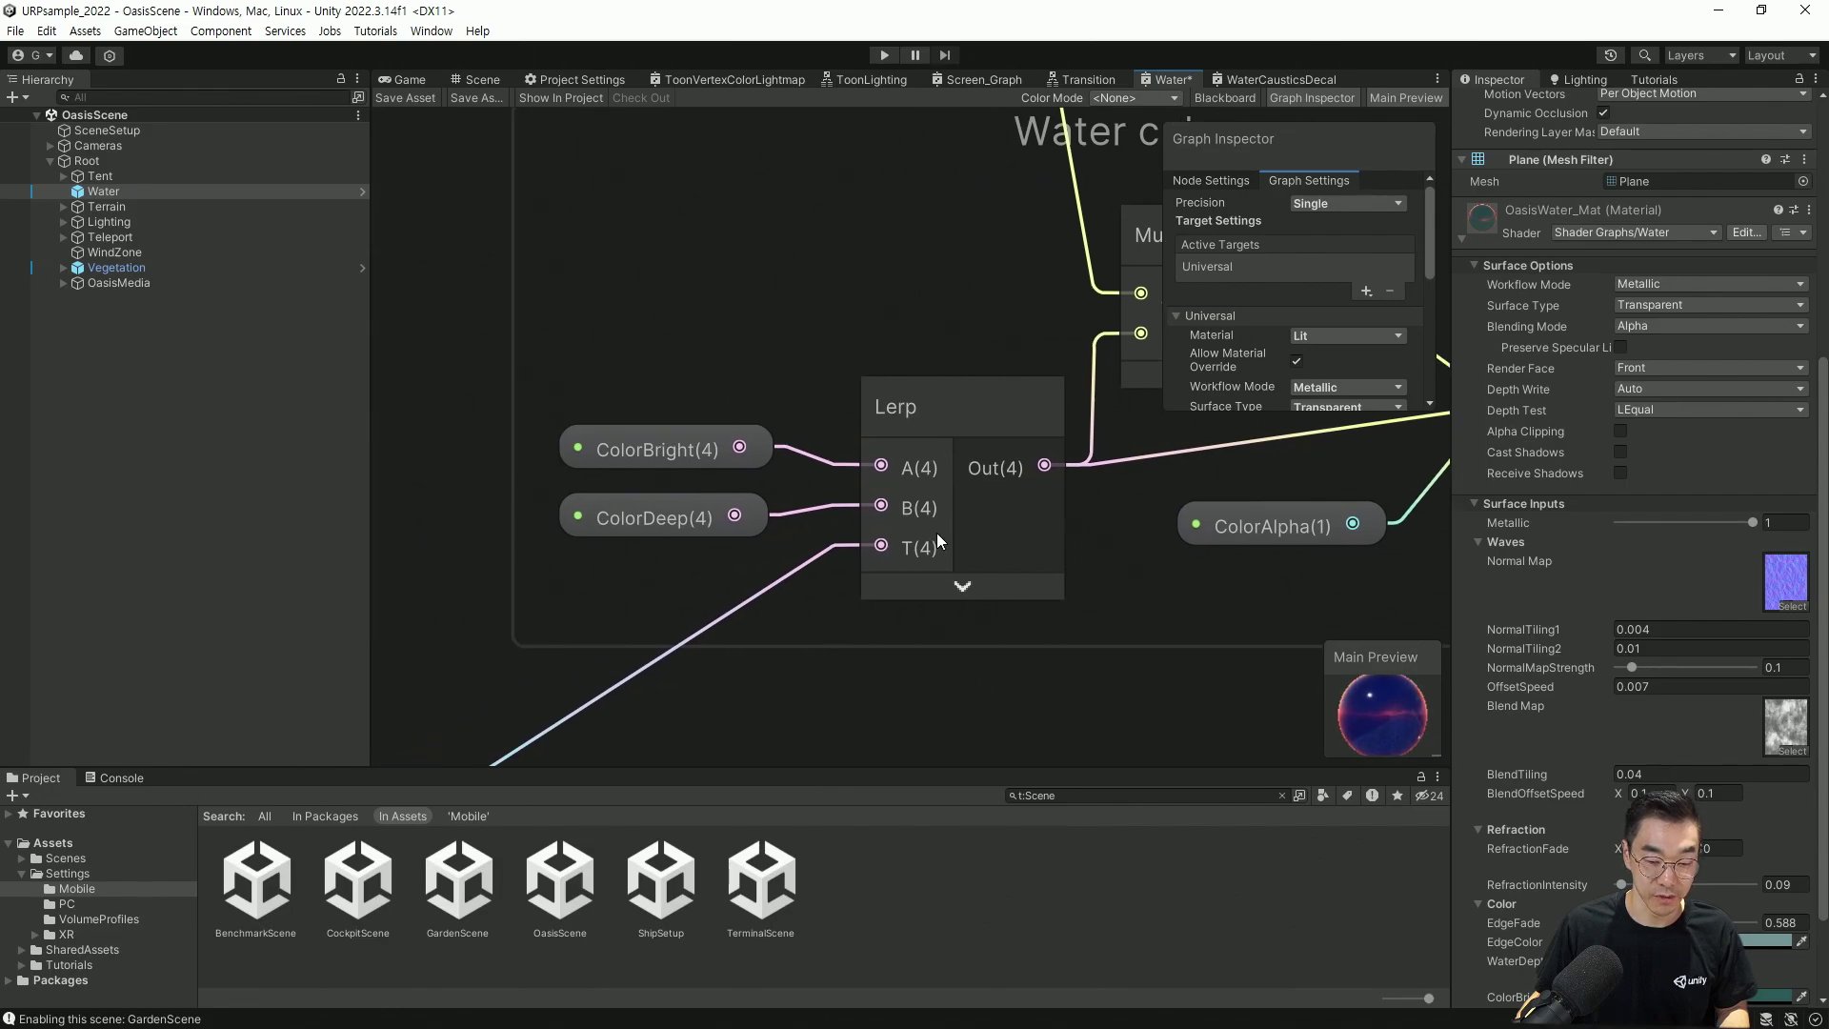
Examine the EdgeFade group and compare it with the water's edge along the rocks in the Scene view
{"action": "scroll", "coordinate": [936, 533], "scroll_direction": "down", "scroll_amount": 6}
{"action": "middle_click_drag", "start_coordinate": [1139, 516], "coordinate": [1058, 555]}
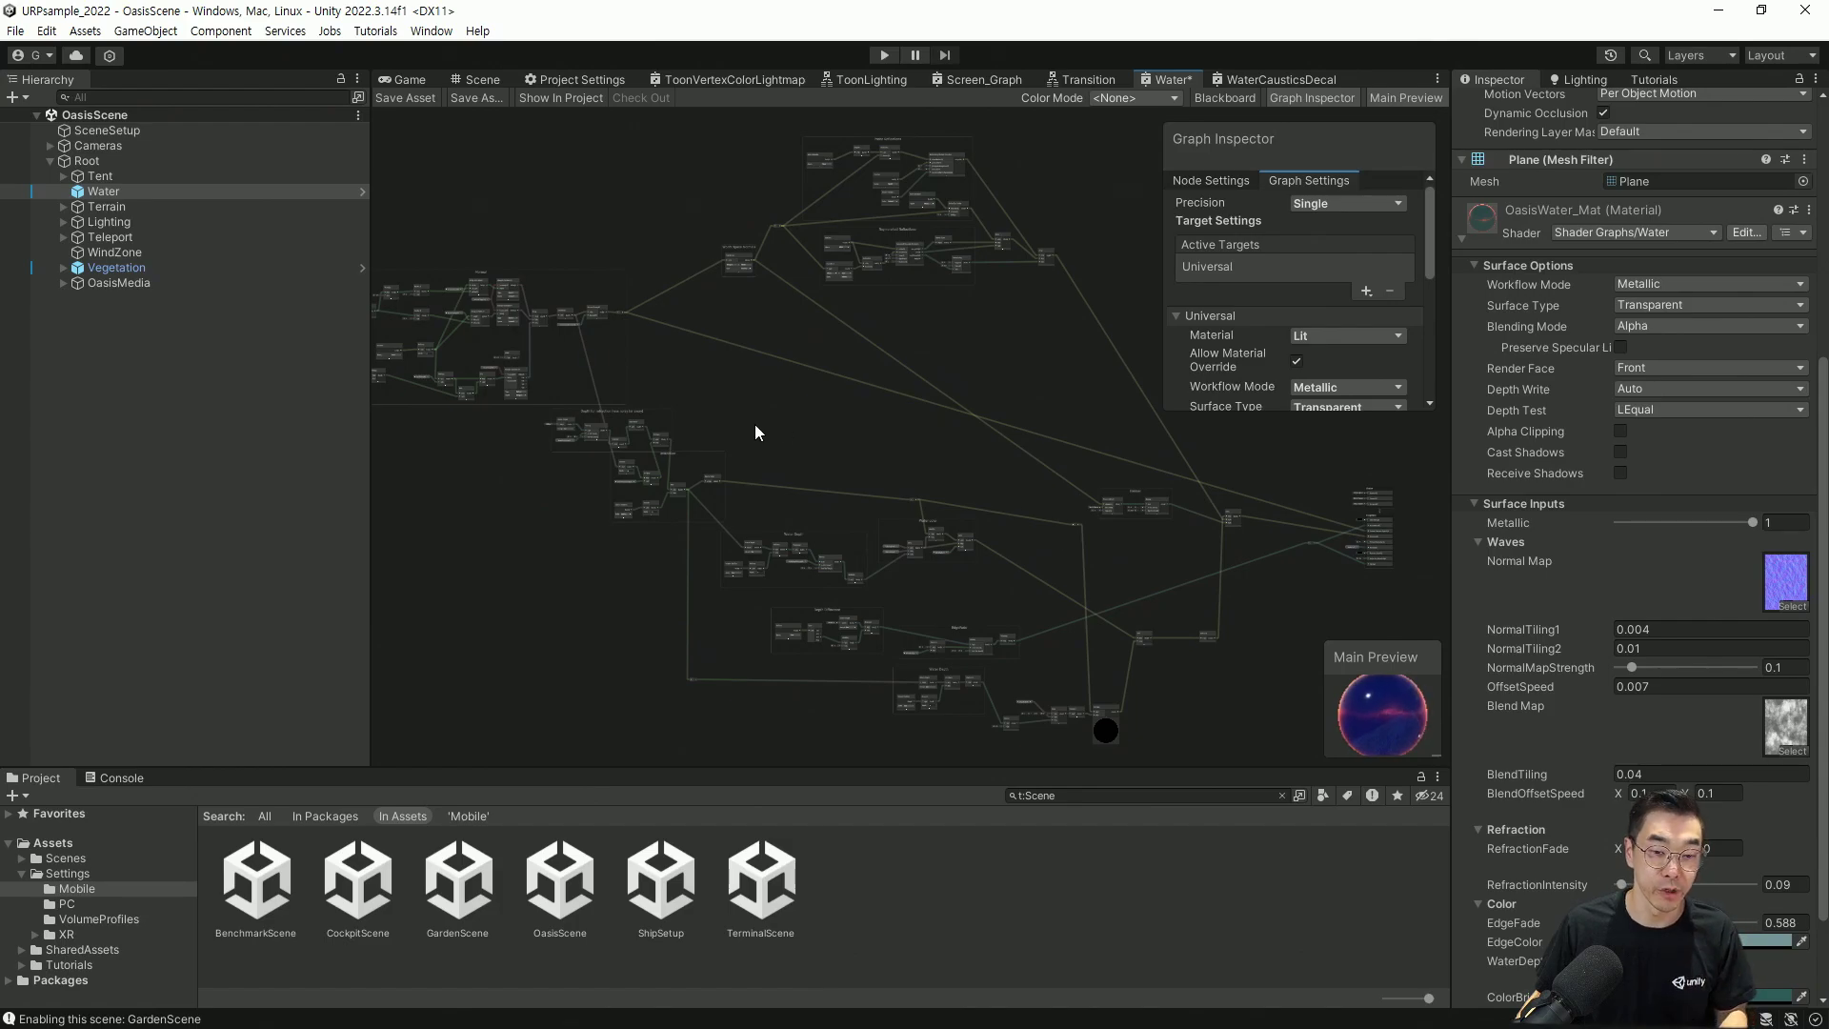
{"action": "middle_click_drag", "start_coordinate": [785, 421], "coordinate": [876, 458]}
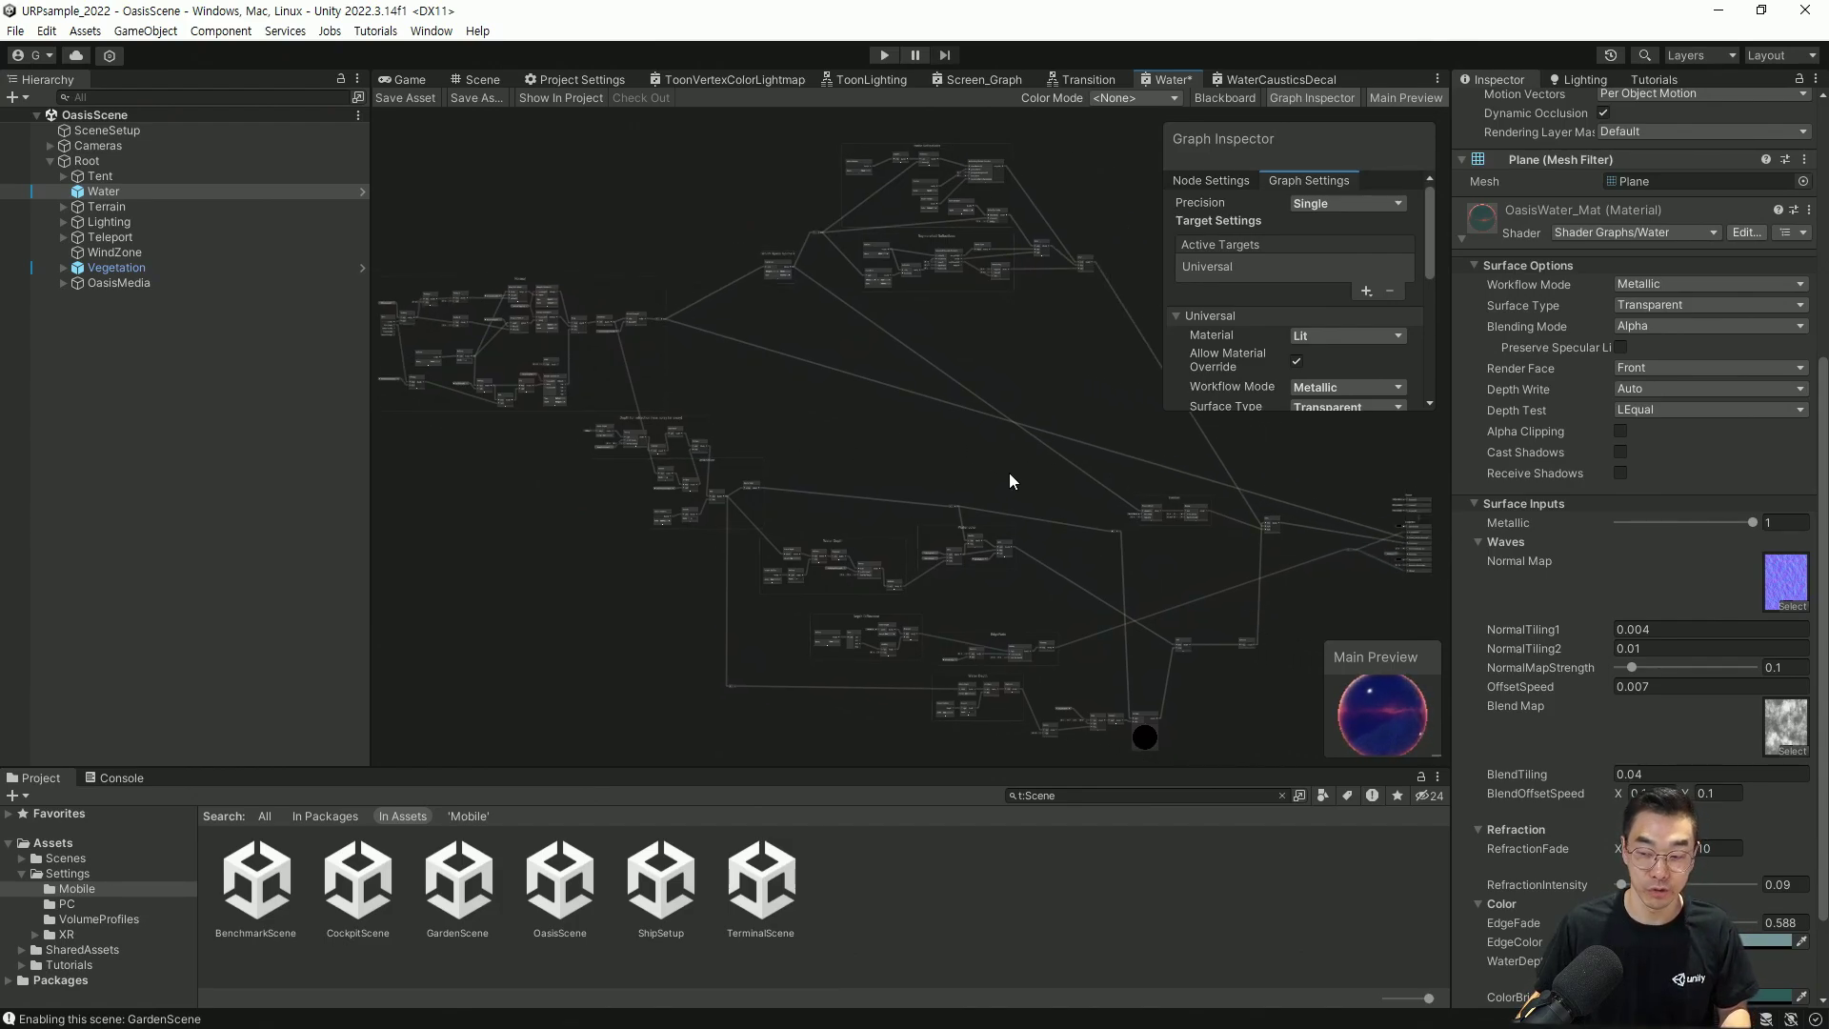
{"action": "scroll", "coordinate": [985, 579], "scroll_direction": "up", "scroll_amount": 10}
{"action": "scroll", "coordinate": [1078, 649], "scroll_direction": "down", "scroll_amount": 1}
{"action": "middle_click_drag", "start_coordinate": [1078, 648], "coordinate": [914, 465]}
{"action": "scroll", "coordinate": [915, 465], "scroll_direction": "up", "scroll_amount": 4}
{"action": "scroll", "coordinate": [939, 456], "scroll_direction": "up", "scroll_amount": 1}
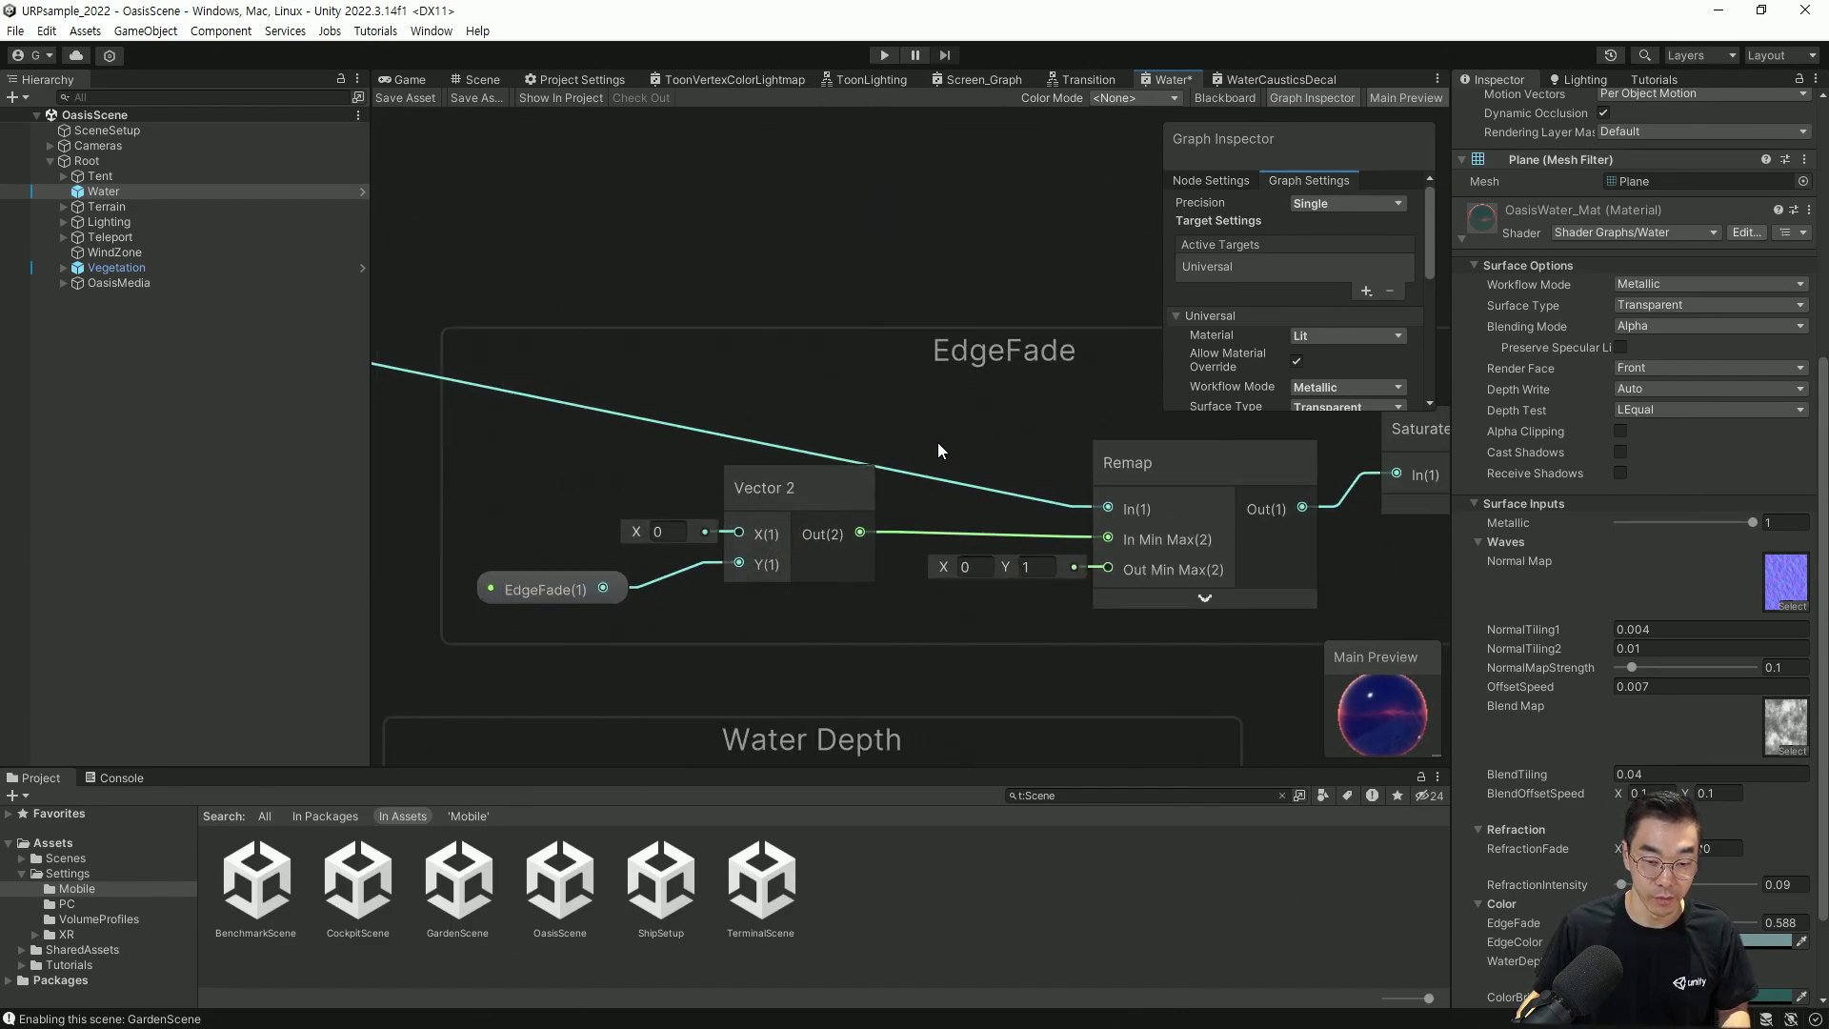
{"action": "left_click", "coordinate": [485, 80]}
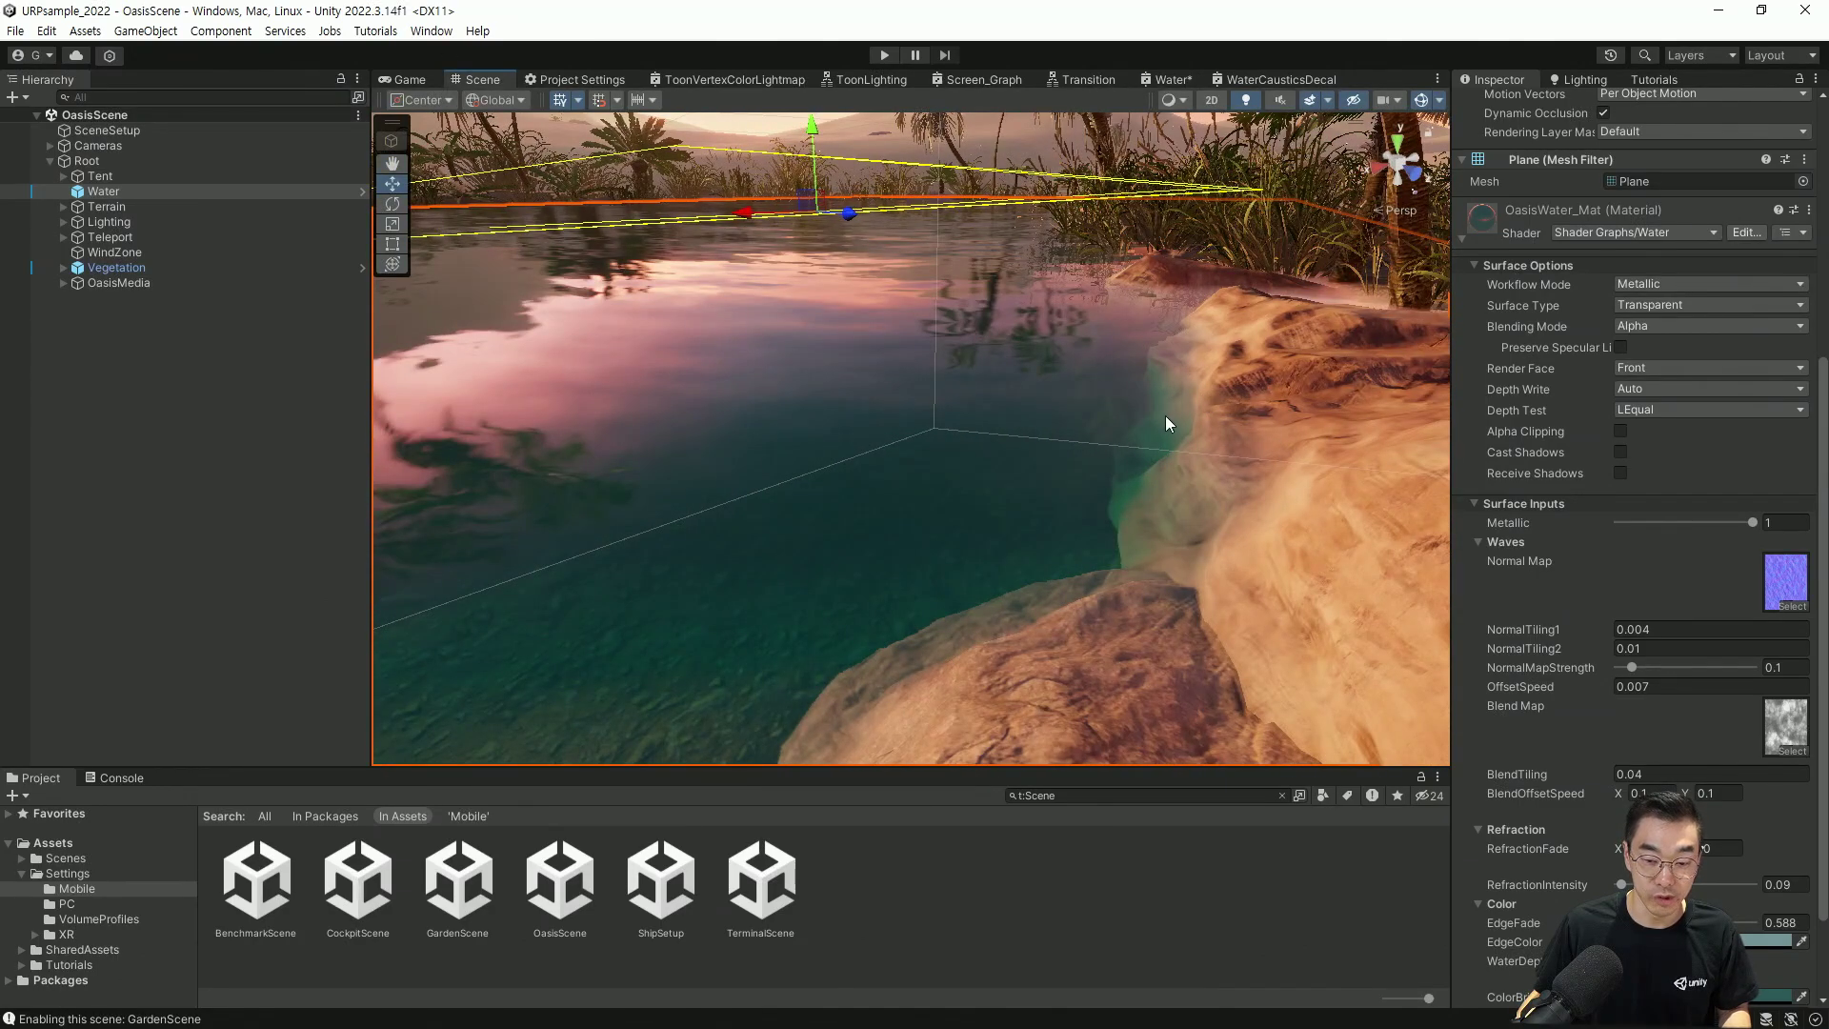
{"action": "middle_click_drag", "start_coordinate": [1202, 494], "coordinate": [1210, 490]}
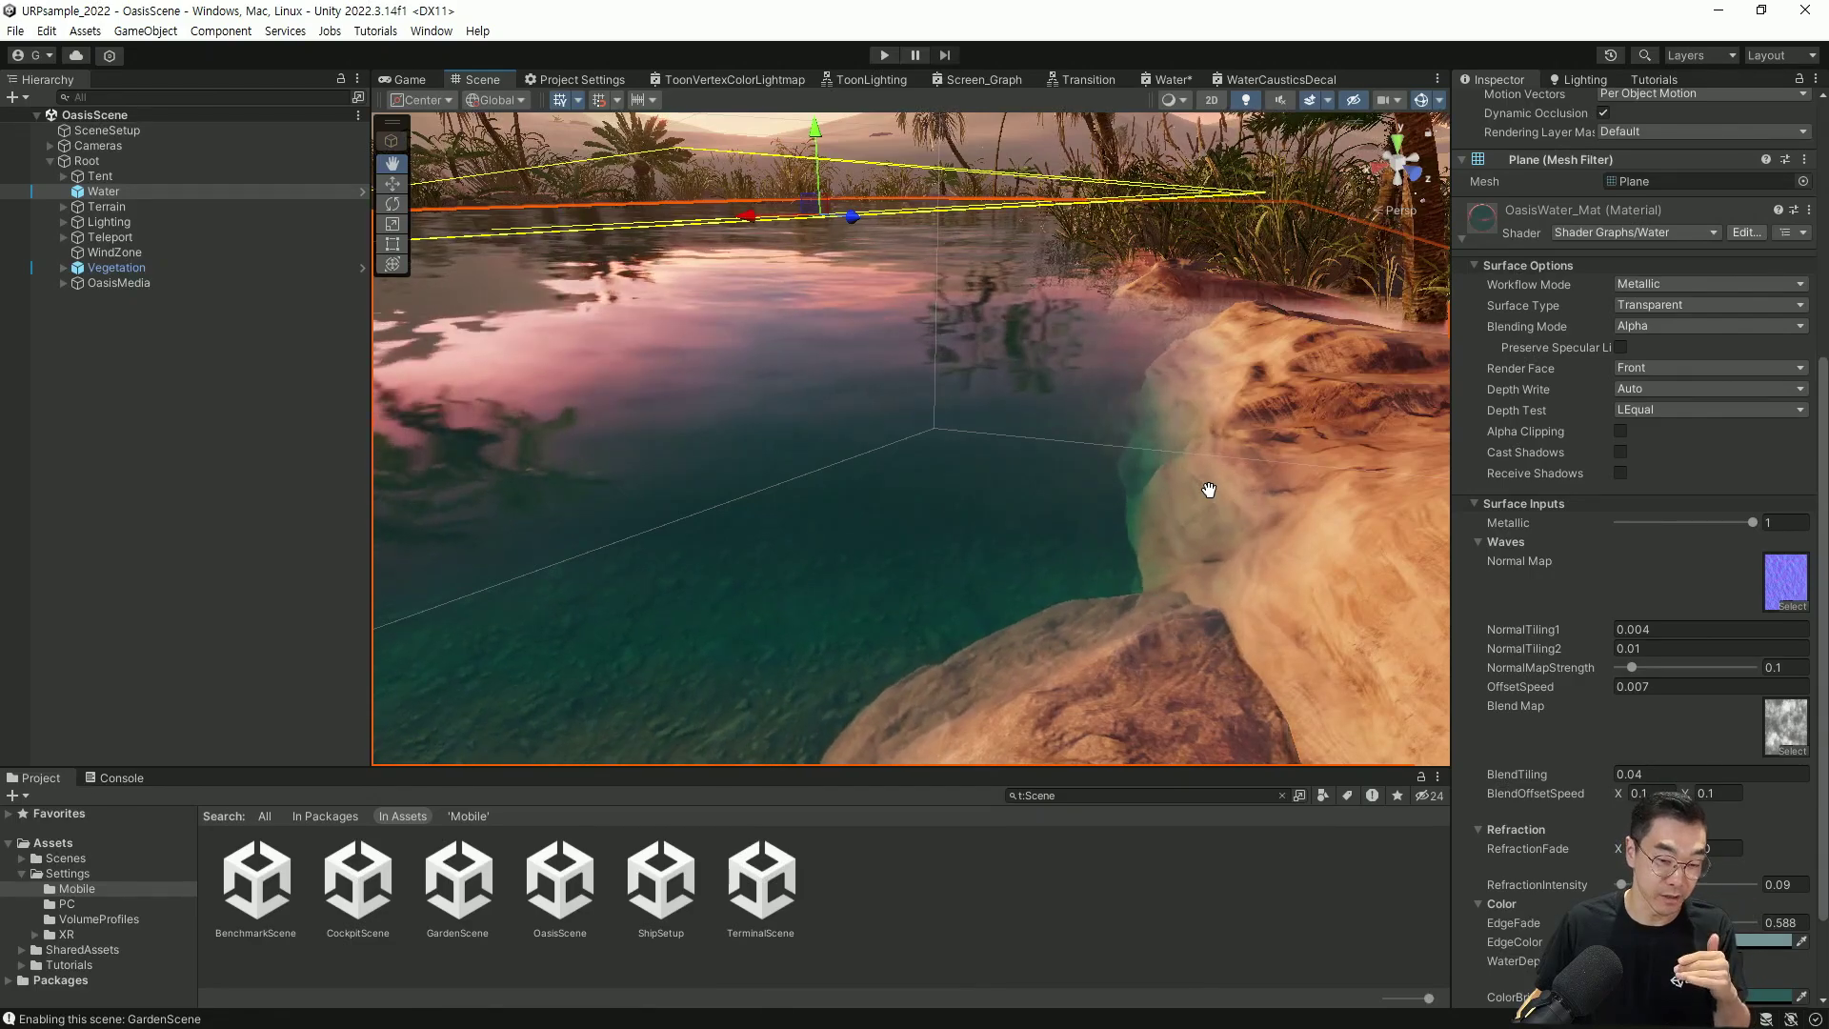
Follow the EdgeFade output through the Water graph to the Fragment block's Smoothness and Alpha inputs
{"action": "left_click", "coordinate": [1171, 80]}
{"action": "middle_click_drag", "start_coordinate": [966, 465], "coordinate": [1422, 523]}
{"action": "middle_click_drag", "start_coordinate": [1042, 484], "coordinate": [642, 411]}
{"action": "middle_click_drag", "start_coordinate": [1048, 430], "coordinate": [1011, 398]}
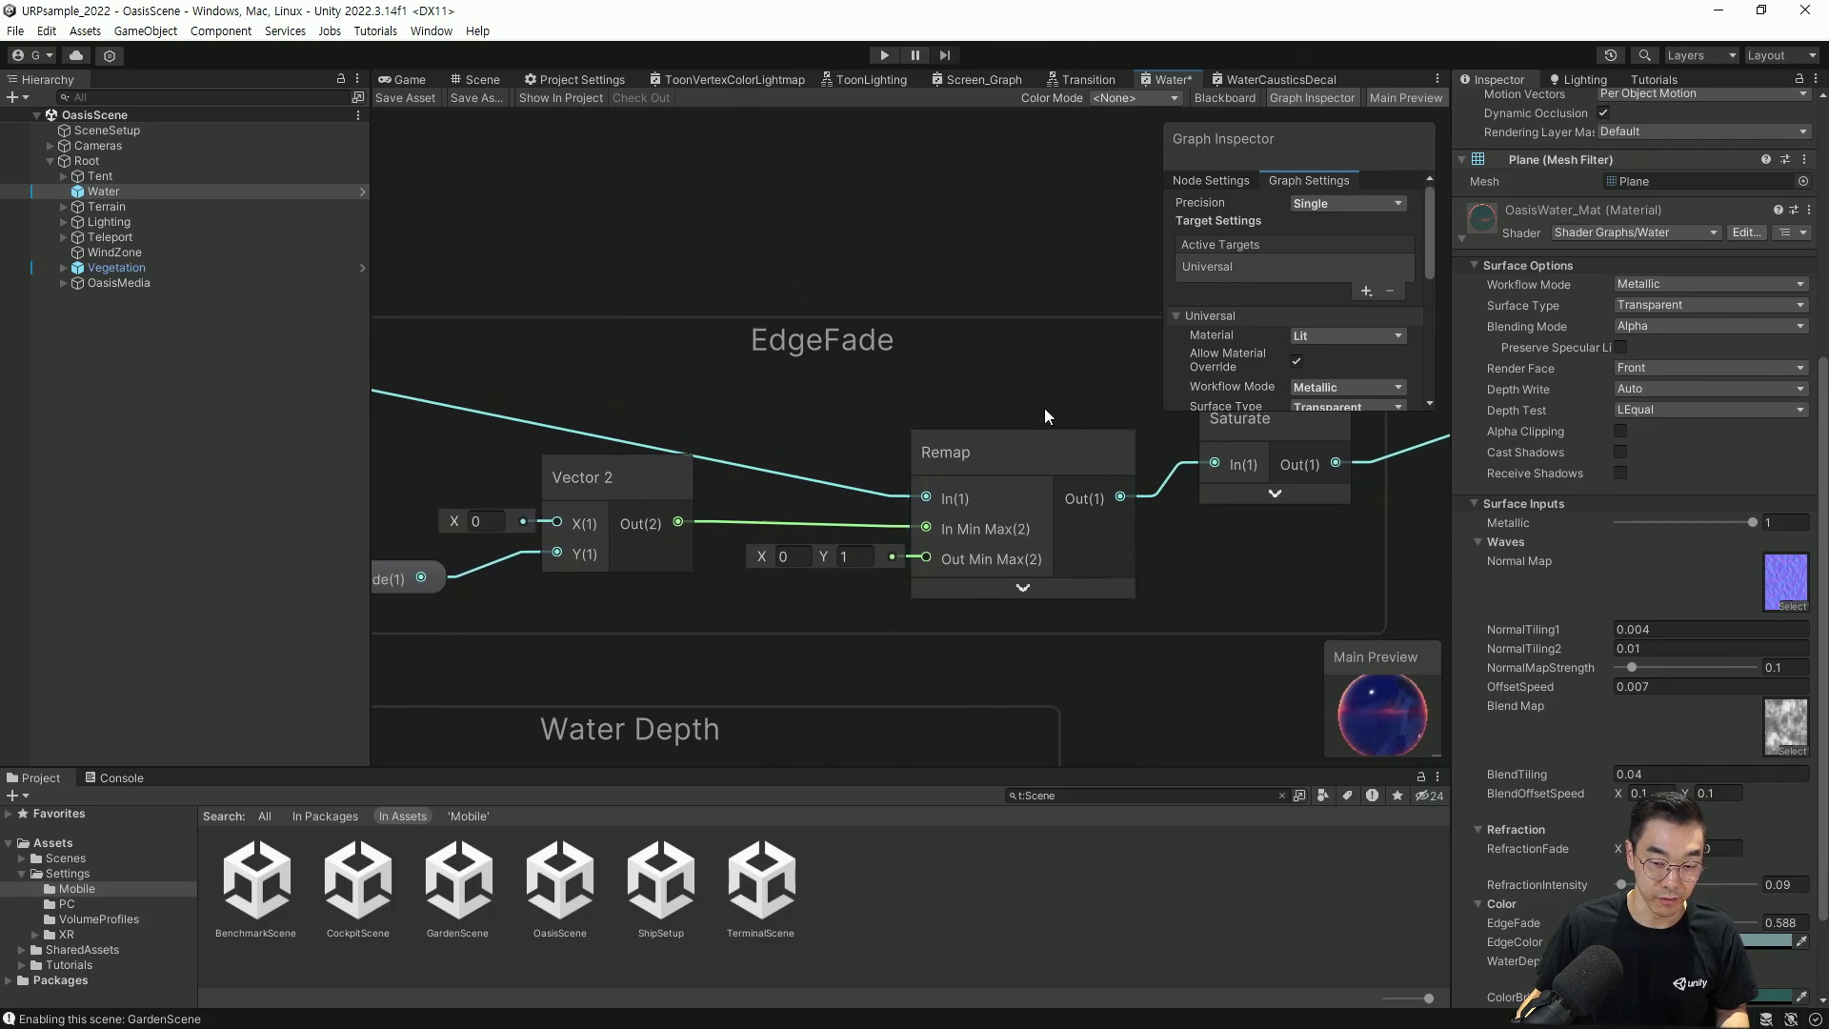
{"action": "scroll", "coordinate": [1044, 408], "scroll_direction": "down", "scroll_amount": 2}
{"action": "middle_click_drag", "start_coordinate": [1122, 461], "coordinate": [846, 544]}
{"action": "middle_click_drag", "start_coordinate": [1335, 518], "coordinate": [752, 624]}
{"action": "middle_click_drag", "start_coordinate": [1343, 500], "coordinate": [1002, 562]}
{"action": "middle_click_drag", "start_coordinate": [1259, 475], "coordinate": [915, 606]}
{"action": "middle_click_drag", "start_coordinate": [1183, 524], "coordinate": [1017, 427]}
{"action": "scroll", "coordinate": [1015, 420], "scroll_direction": "up", "scroll_amount": 1}
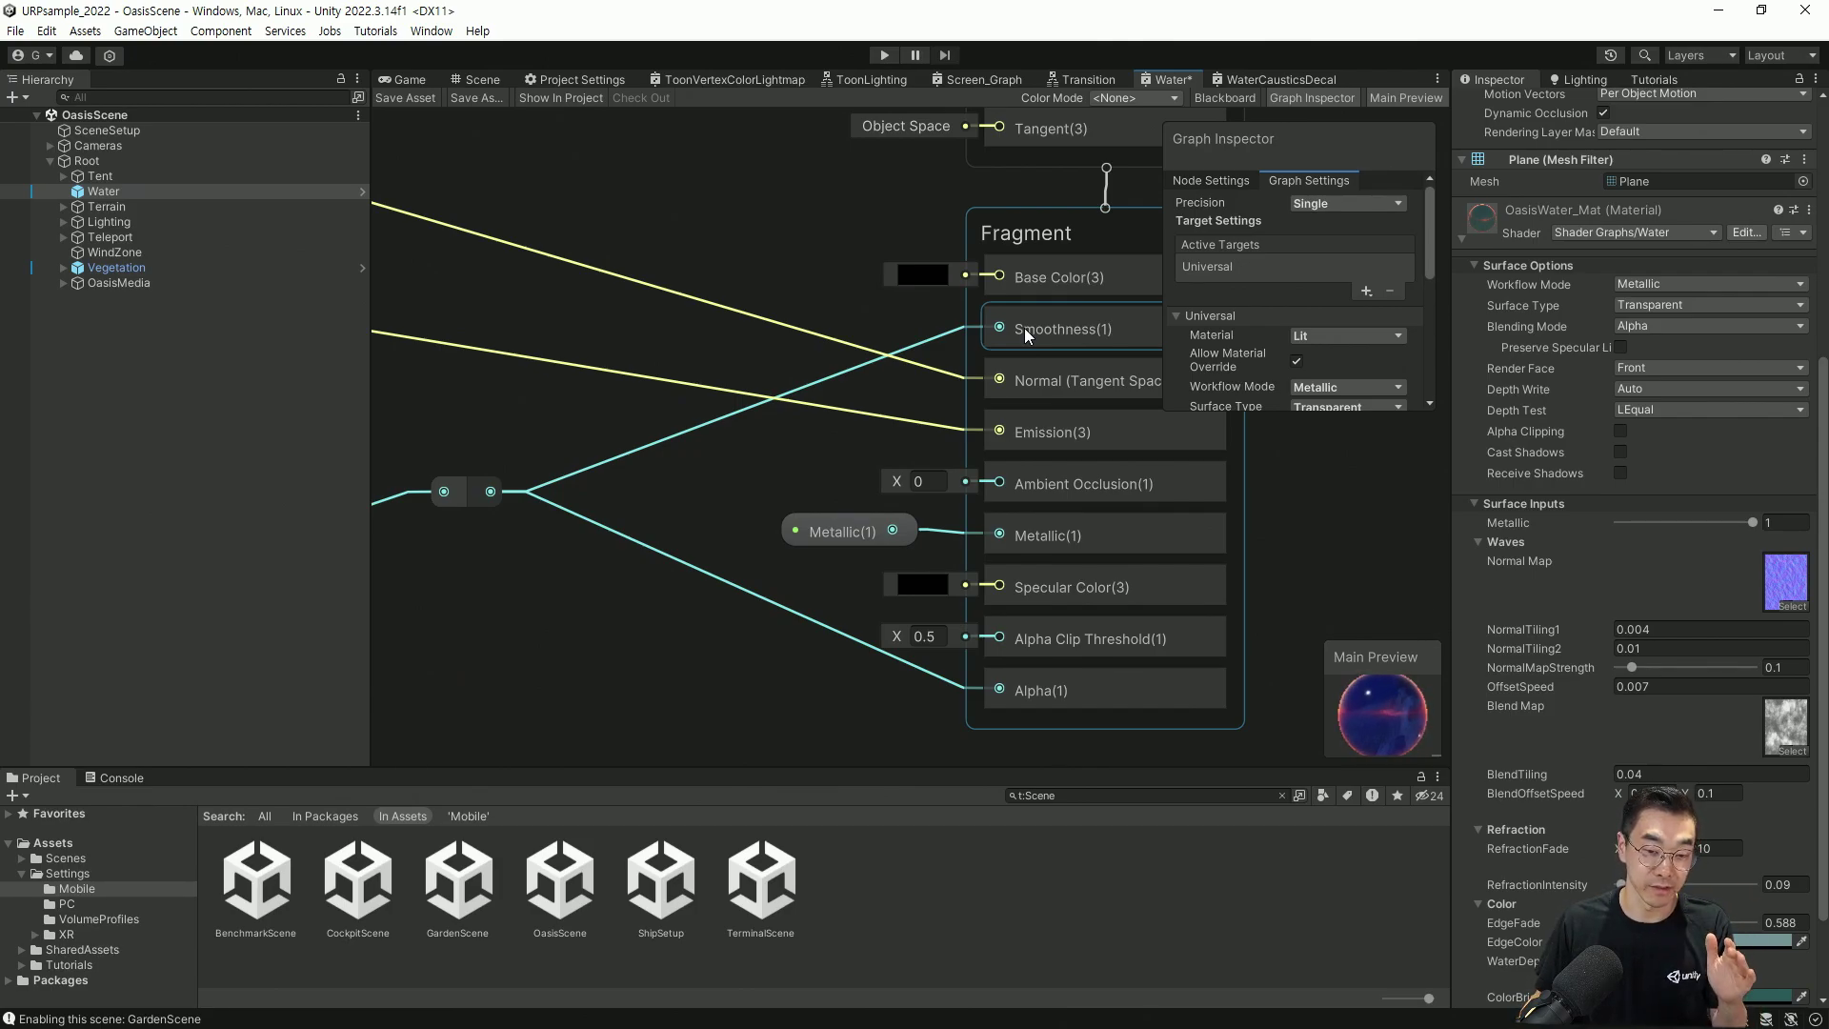
Review the whole Water graph once more and view the resulting pond surface in the Scene view
{"action": "scroll", "coordinate": [1021, 334], "scroll_direction": "down", "scroll_amount": 6}
{"action": "middle_click_drag", "start_coordinate": [746, 328], "coordinate": [893, 444]}
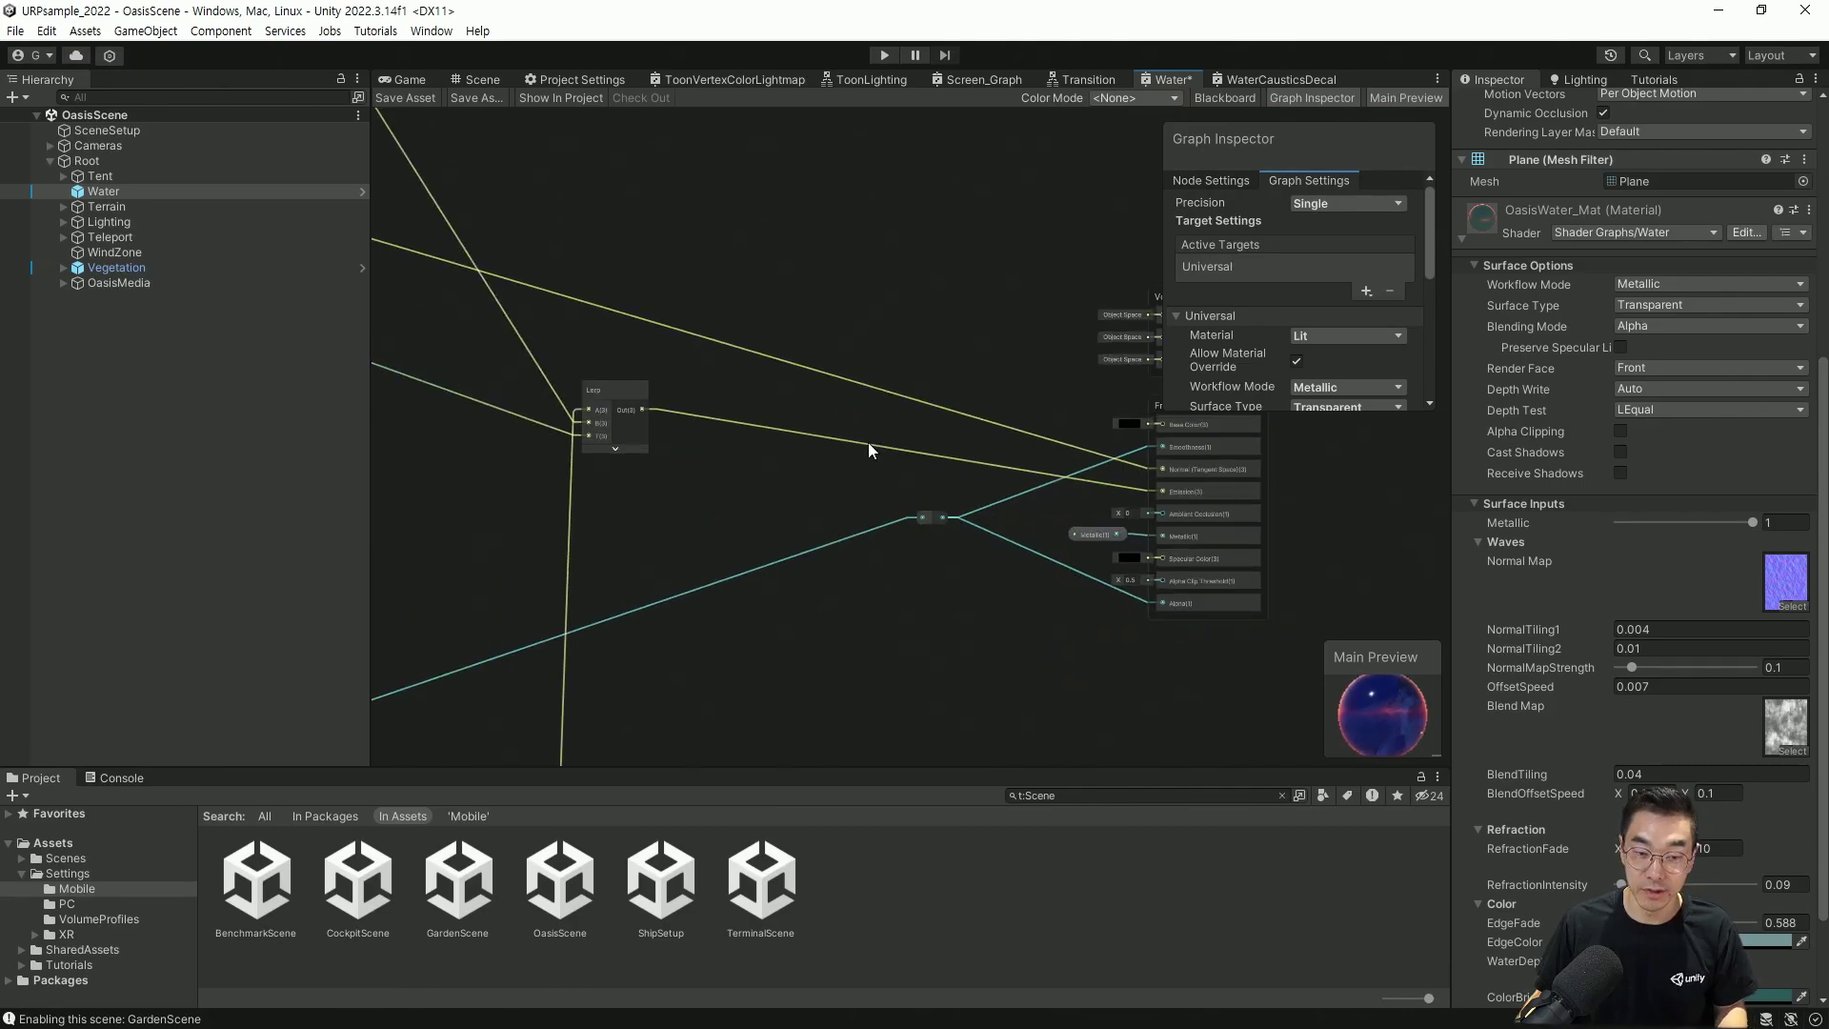
{"action": "middle_click_drag", "start_coordinate": [693, 441], "coordinate": [1016, 437]}
{"action": "scroll", "coordinate": [647, 471], "scroll_direction": "down", "scroll_amount": 1}
{"action": "middle_click_drag", "start_coordinate": [596, 484], "coordinate": [918, 427]}
{"action": "scroll", "coordinate": [862, 454], "scroll_direction": "down", "scroll_amount": 3}
{"action": "scroll", "coordinate": [880, 461], "scroll_direction": "down", "scroll_amount": 1}
{"action": "mouse_move", "coordinate": [777, 461]}
{"action": "middle_mouse_down"}
{"action": "mouse_move", "coordinate": [893, 464]}
{"action": "mouse_move", "coordinate": [836, 483]}
{"action": "middle_mouse_up"}
{"action": "scroll", "coordinate": [836, 483], "scroll_direction": "down", "scroll_amount": 6}
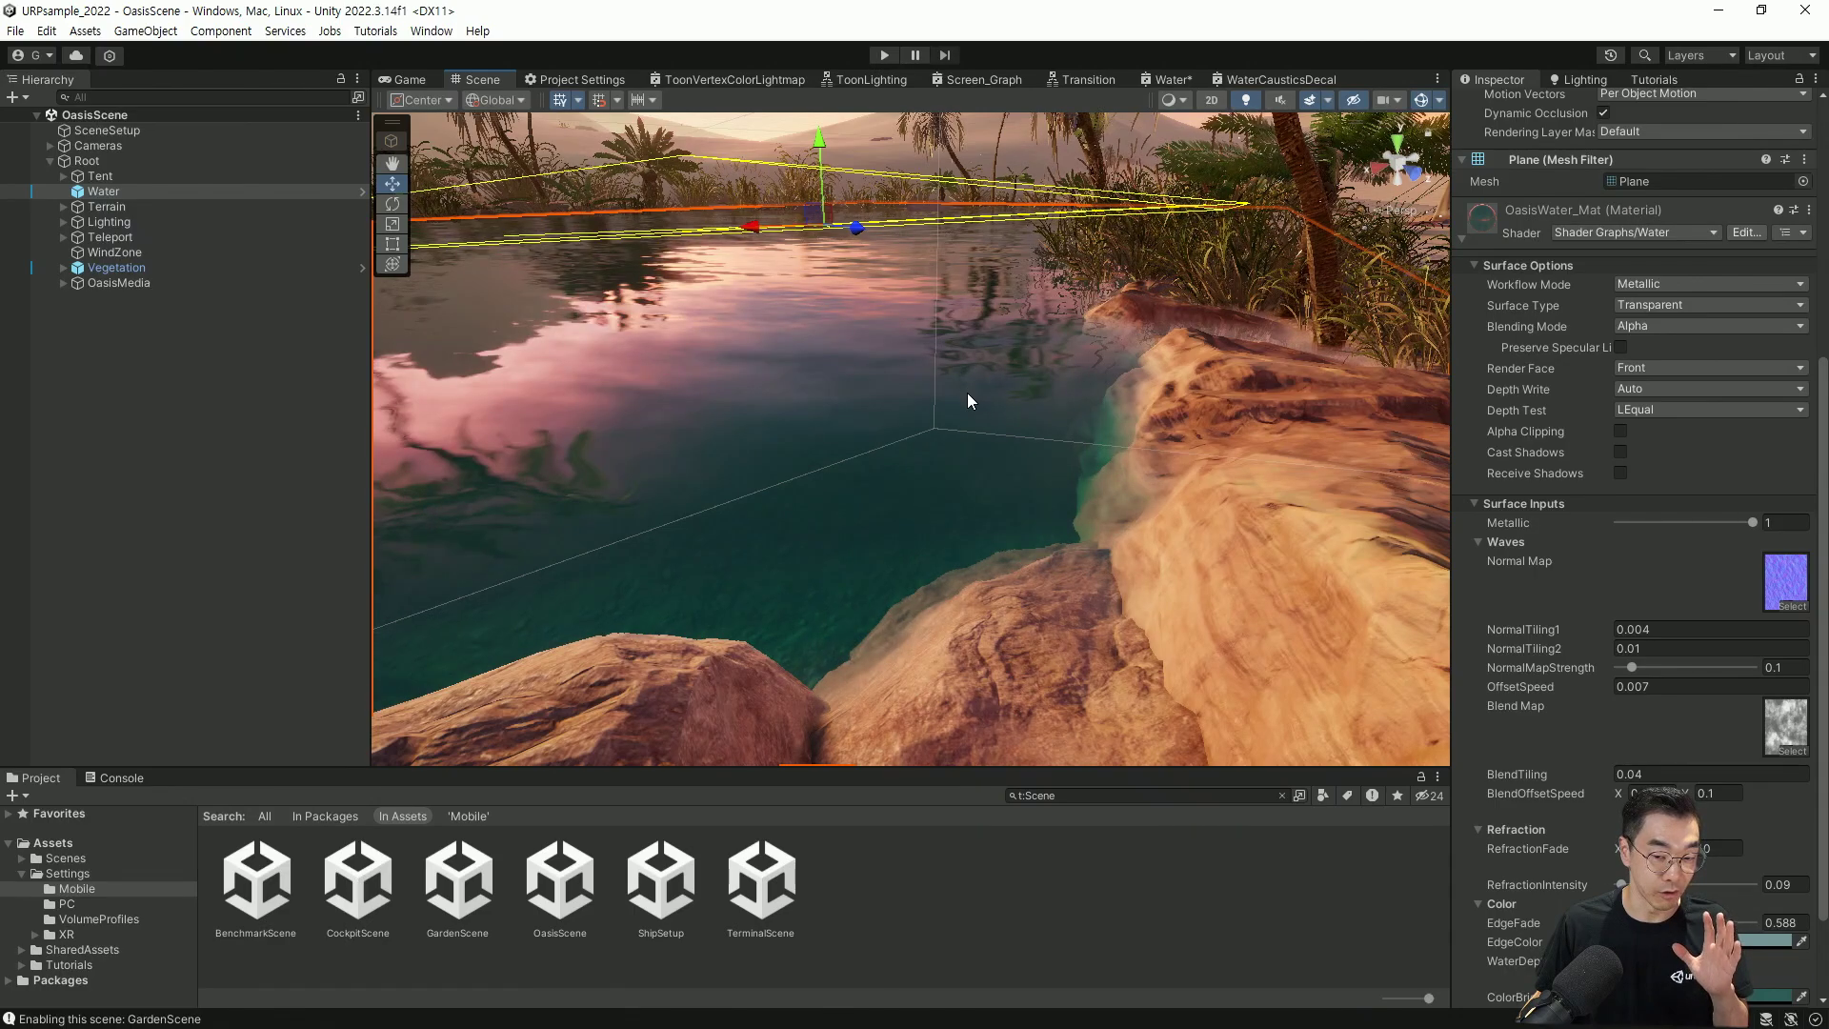
{"action": "middle_click_drag", "start_coordinate": [934, 397], "coordinate": [1005, 405]}
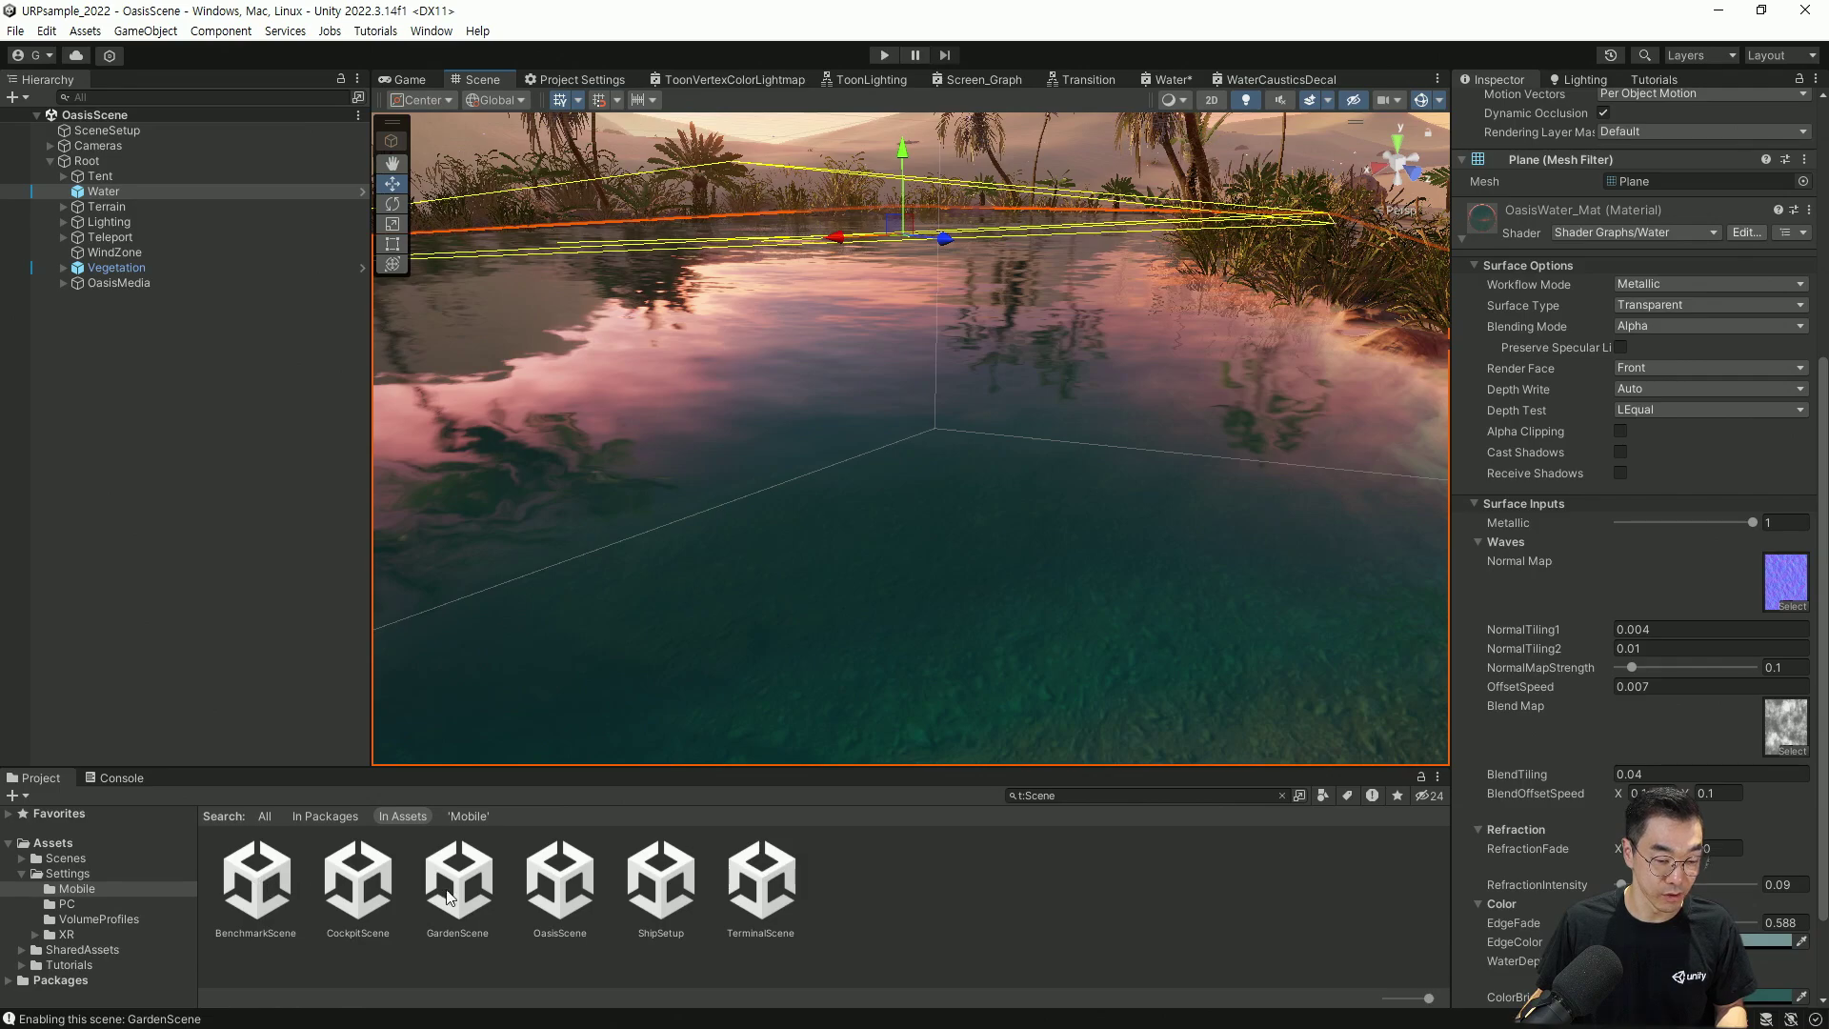
Open TerminalScene and select the WaterCausticsDecal object under Root to view its caustics on the floor and wall
{"action": "double_click", "coordinate": [761, 891]}
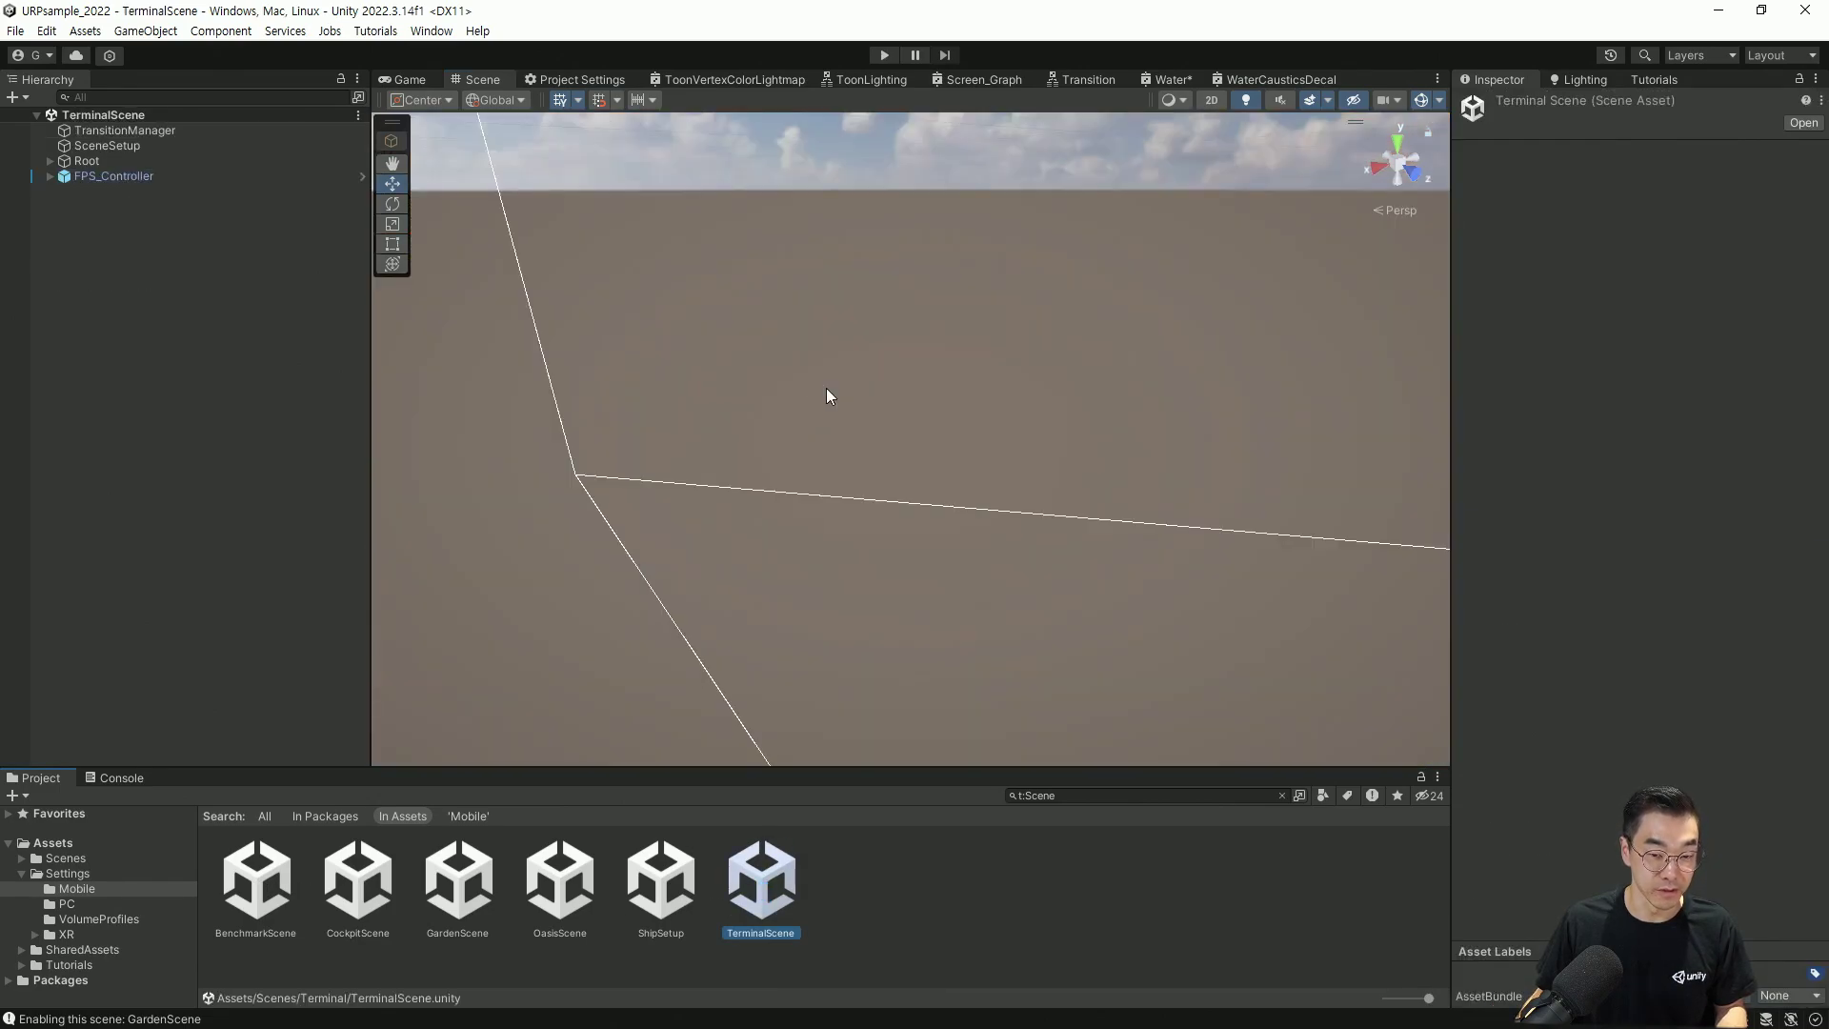
{"action": "left_click", "coordinate": [49, 160]}
{"action": "left_click", "coordinate": [63, 191]}
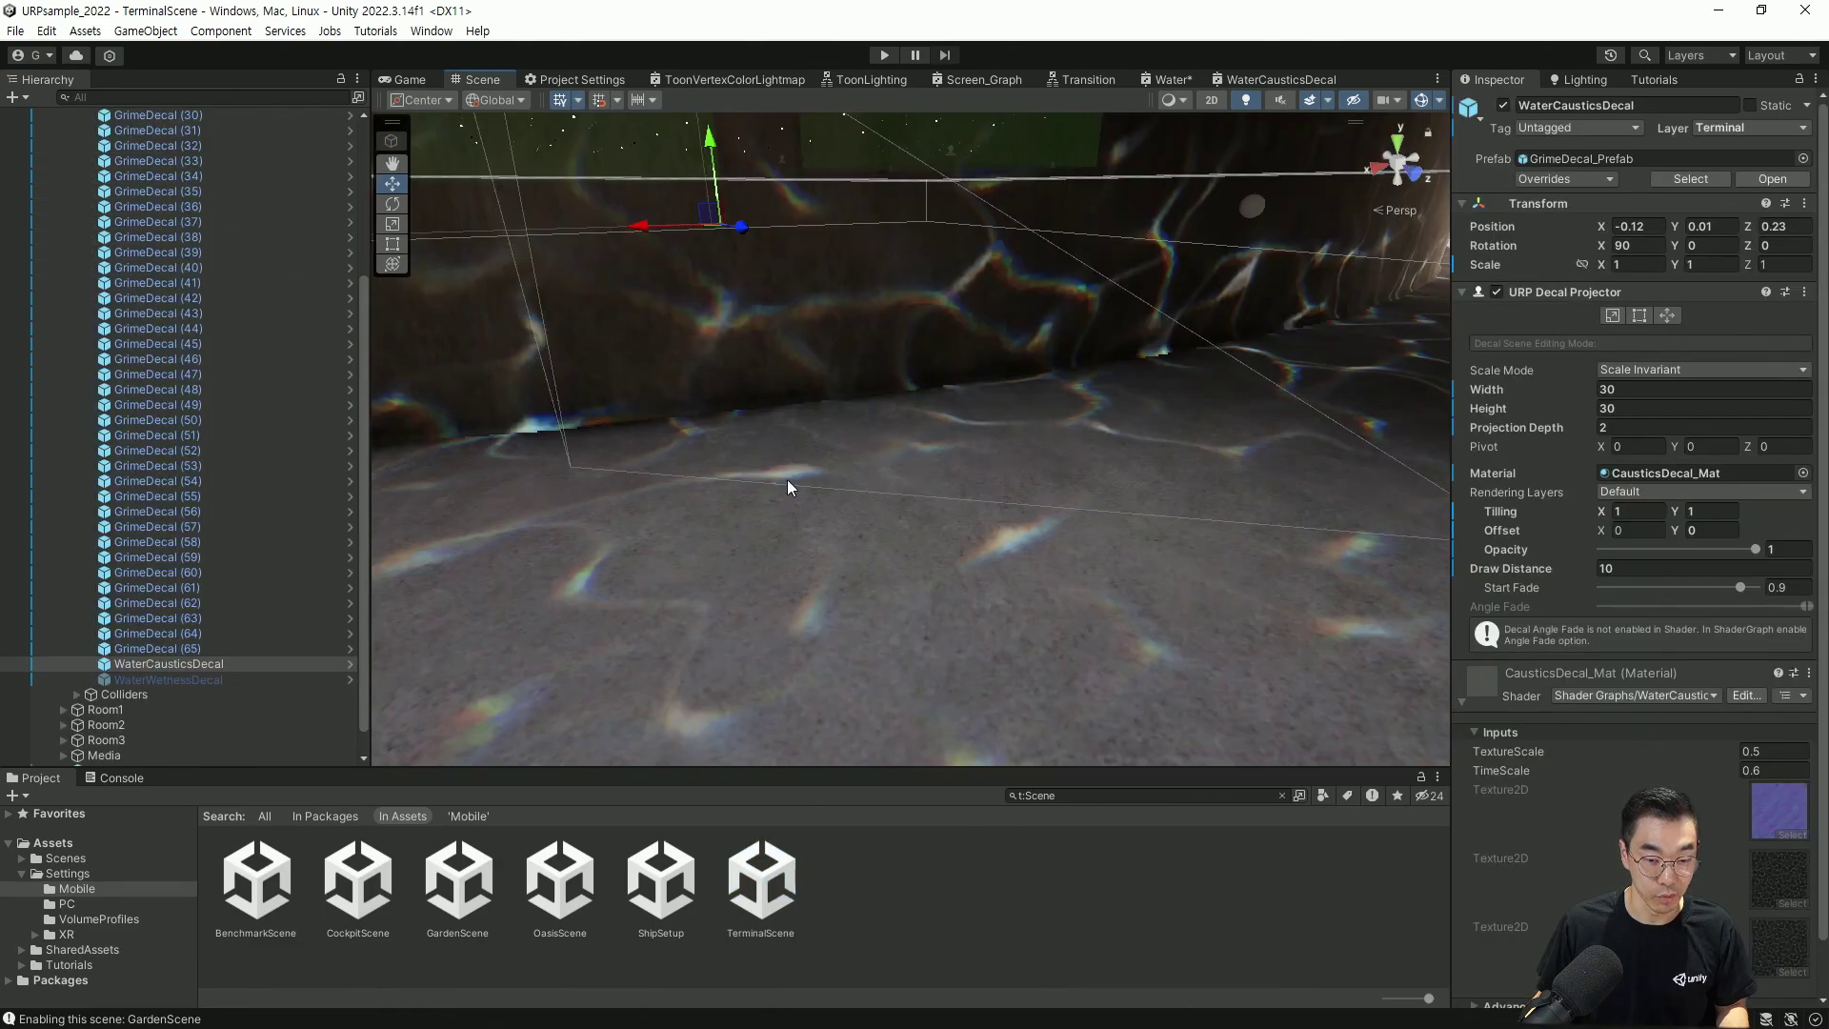
{"action": "middle_click_drag", "start_coordinate": [787, 478], "coordinate": [820, 471]}
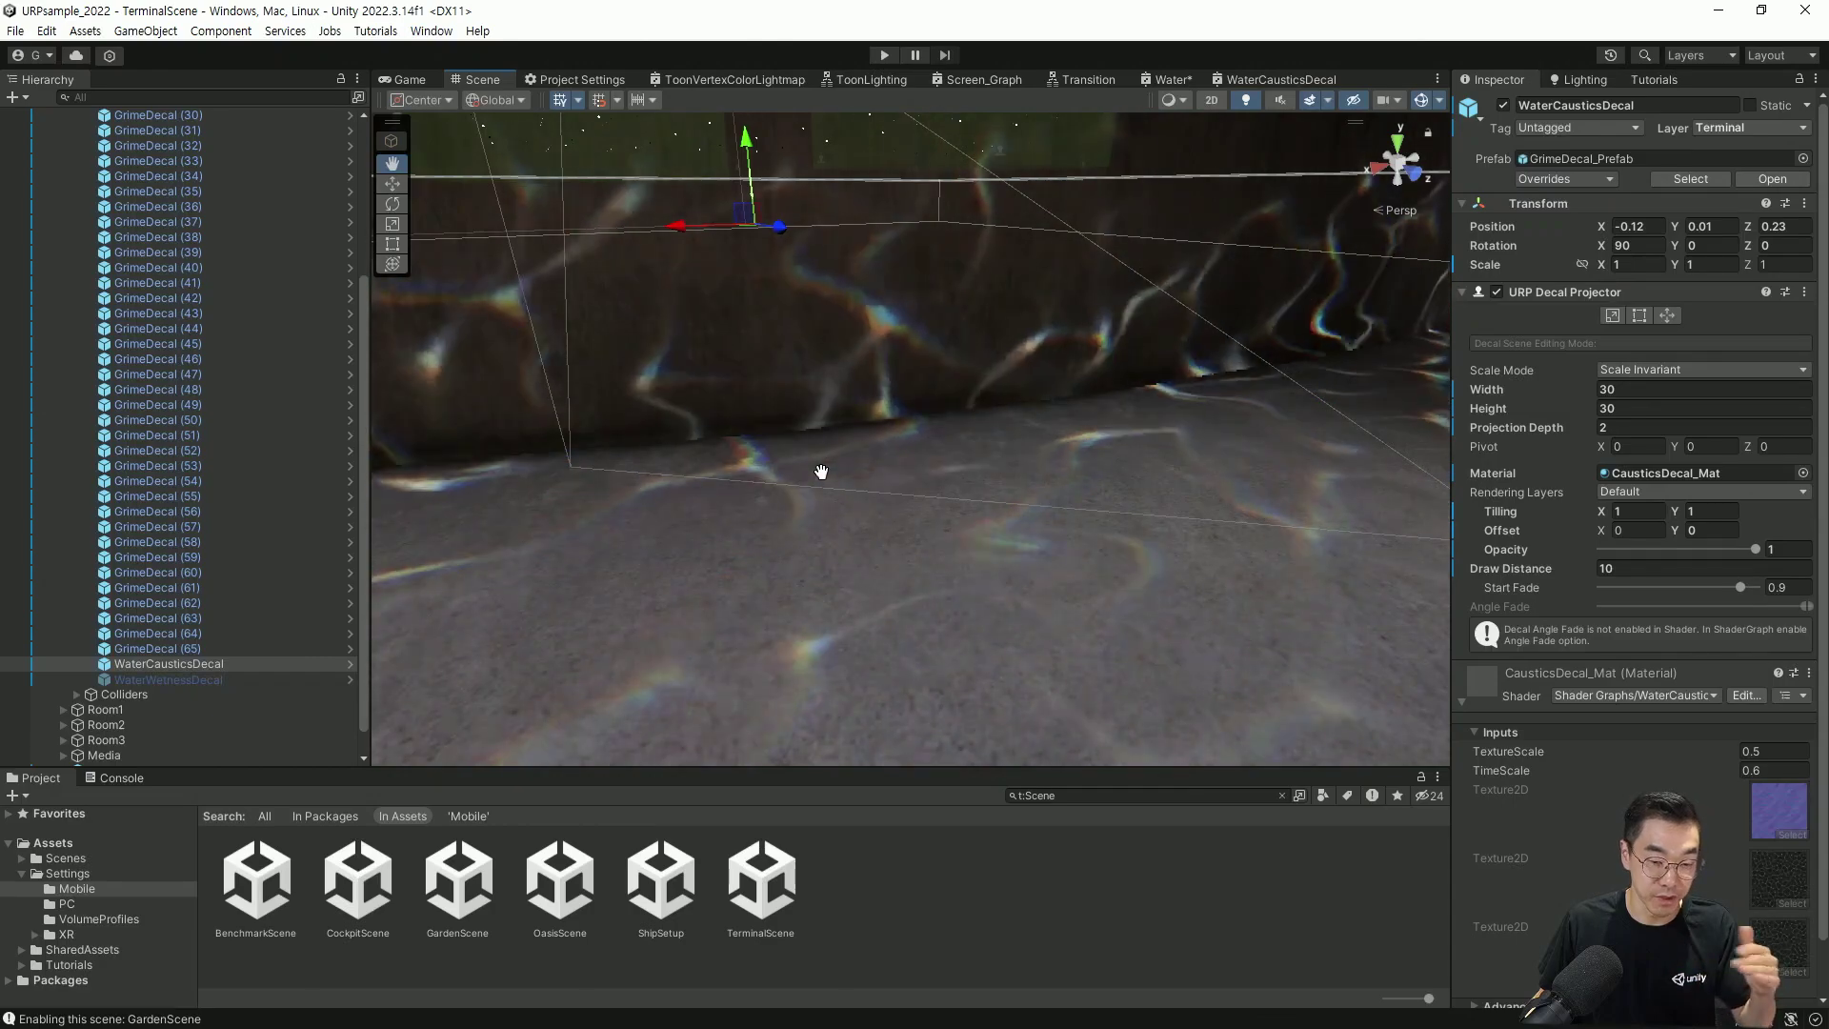
{"action": "middle_click_drag", "start_coordinate": [821, 471], "coordinate": [808, 475]}
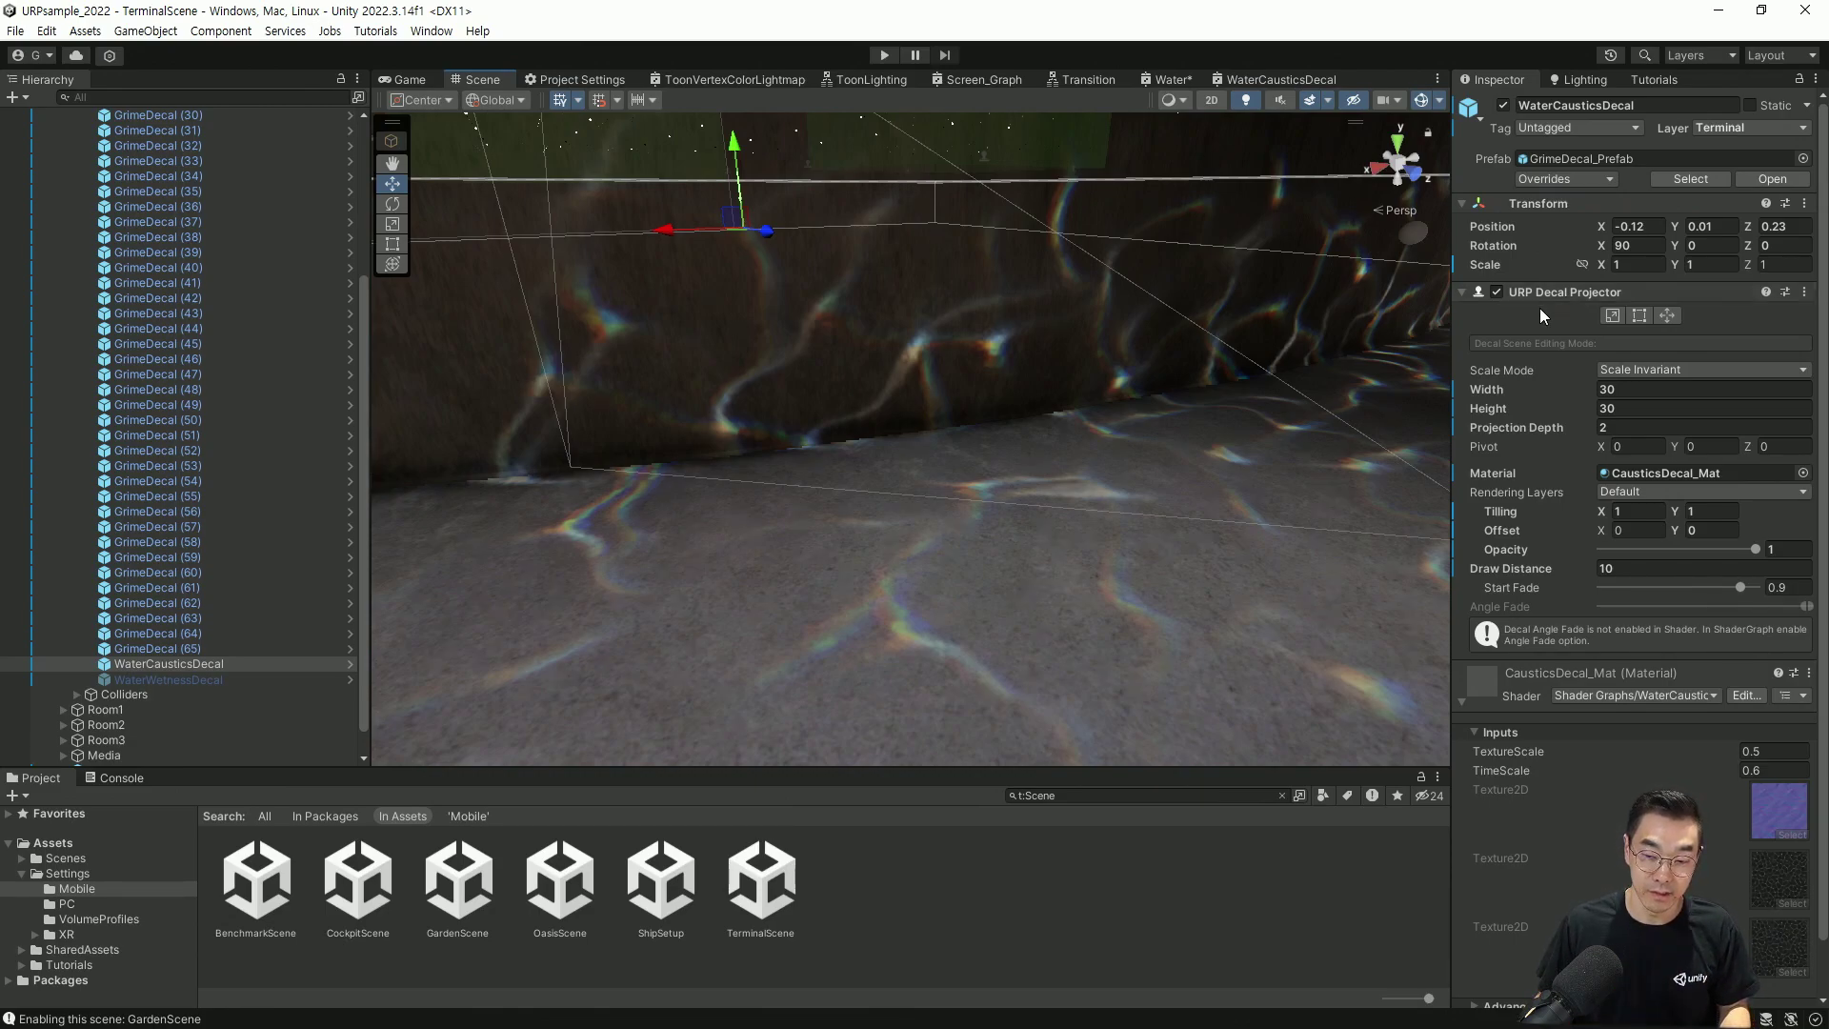
{"action": "middle_click_drag", "start_coordinate": [1244, 447], "coordinate": [1232, 451]}
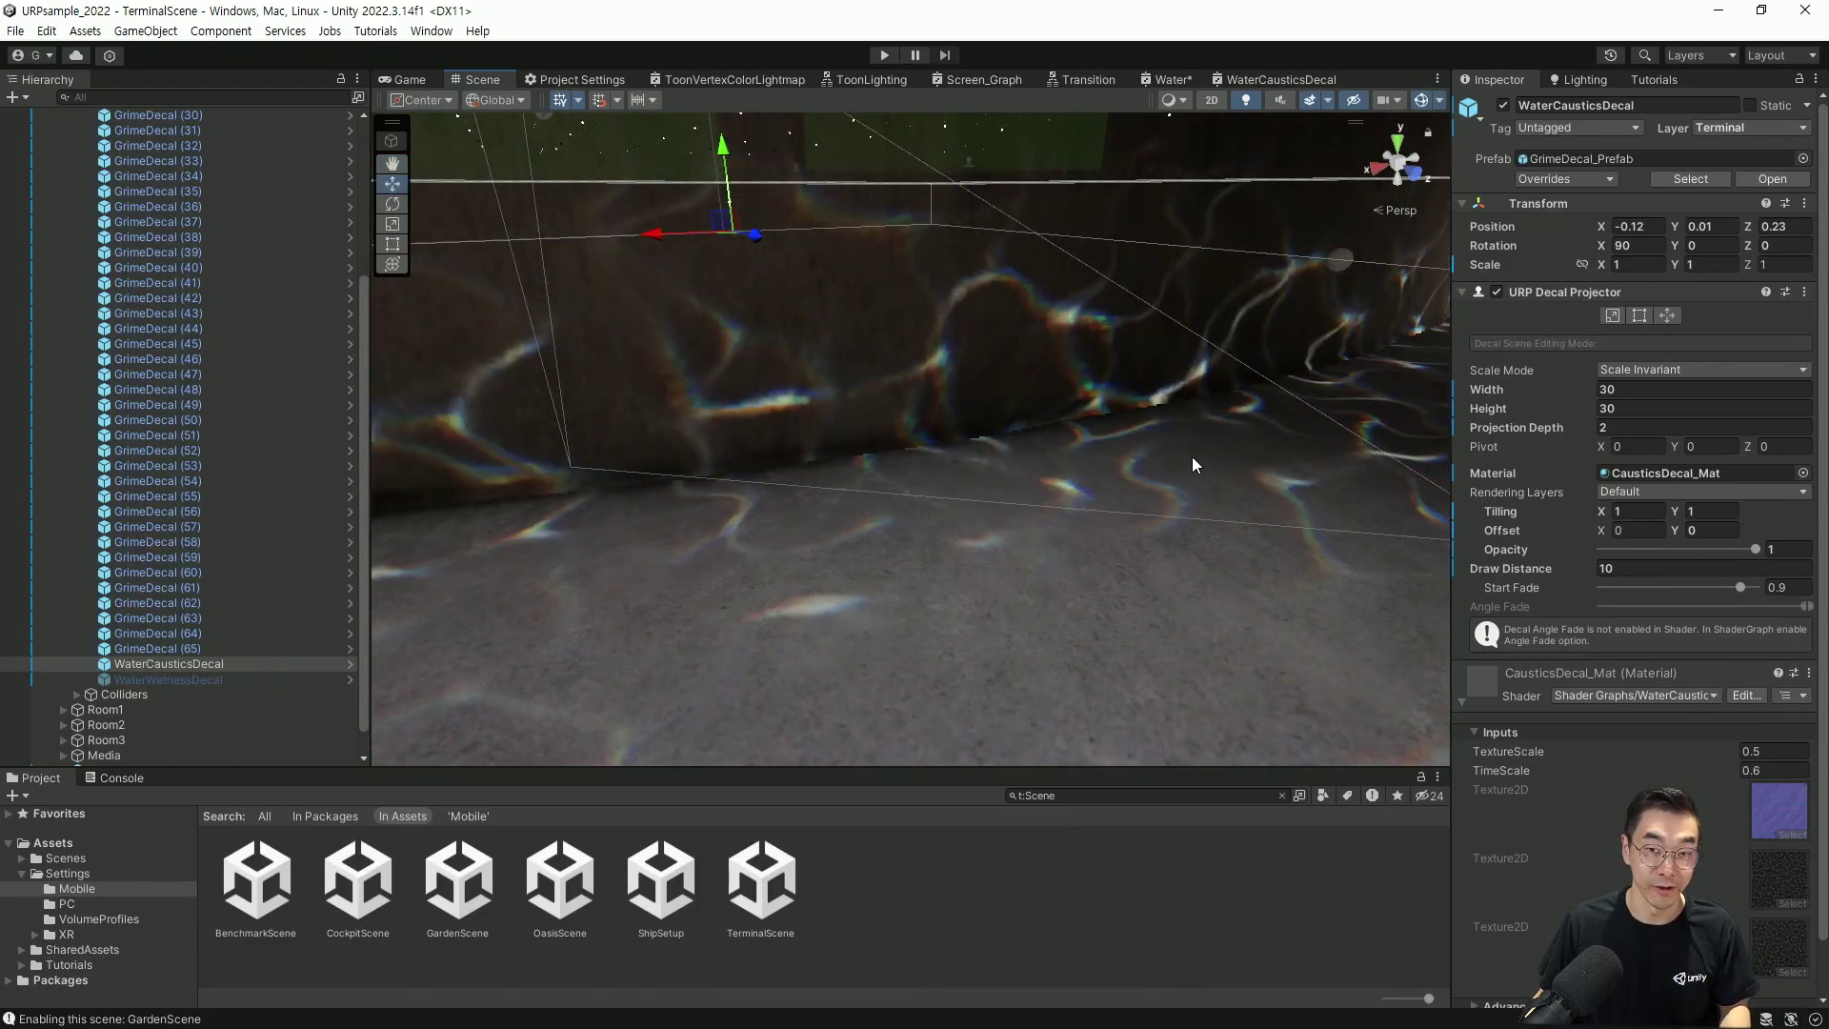
Open the WaterCausticsDecal shader graph and show the available Material types in its Universal target settings
{"action": "left_click", "coordinate": [1254, 80]}
{"action": "left_click", "coordinate": [1322, 335]}
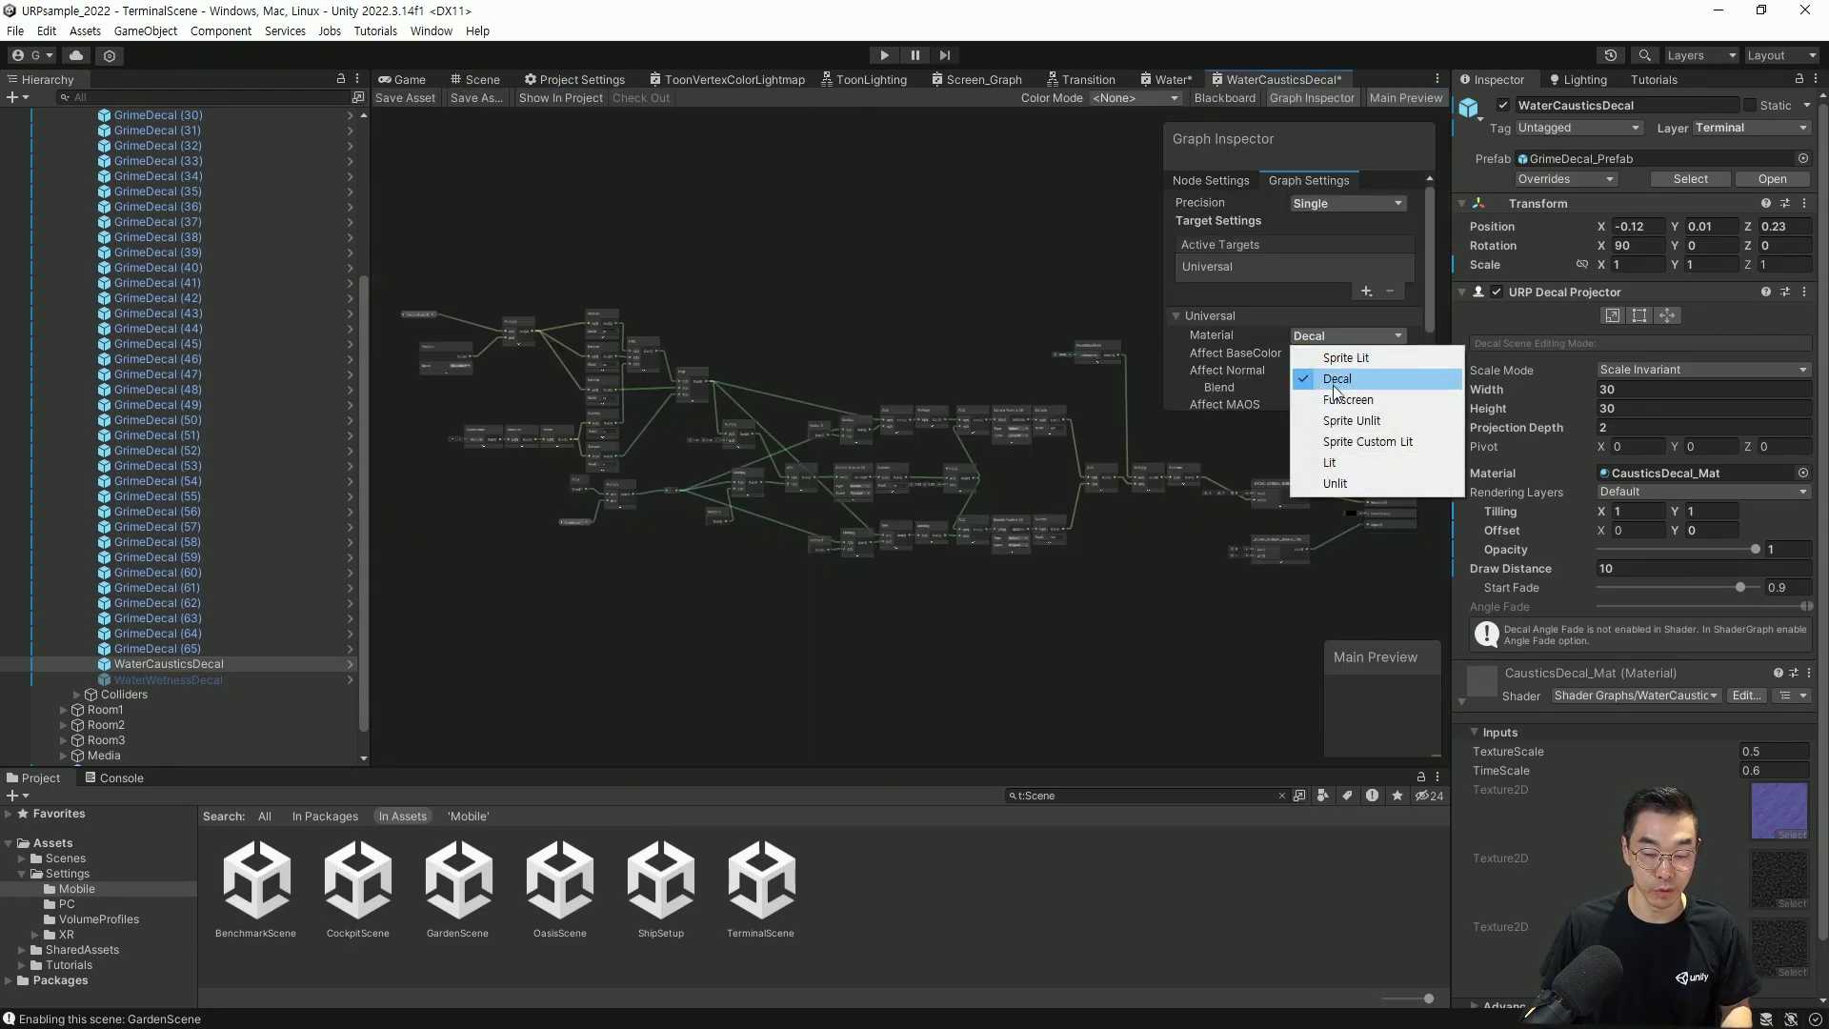